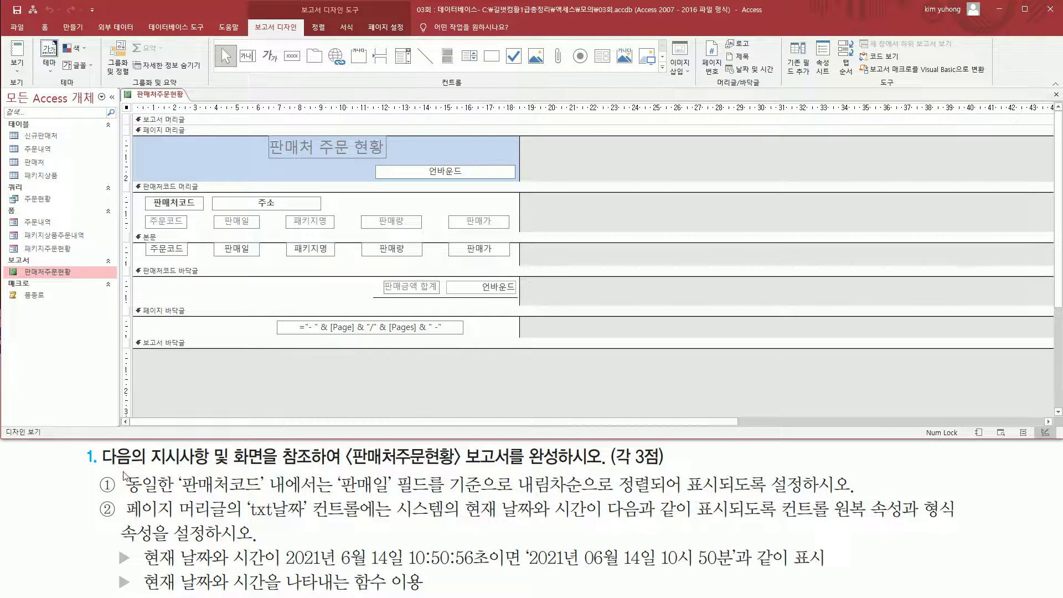
{"action": "mouse_move", "coordinate": [122, 469]}
{"action": "left_mouse_down"}
{"action": "mouse_move", "coordinate": [172, 498]}
{"action": "mouse_move", "coordinate": [731, 494]}
{"action": "left_mouse_up"}
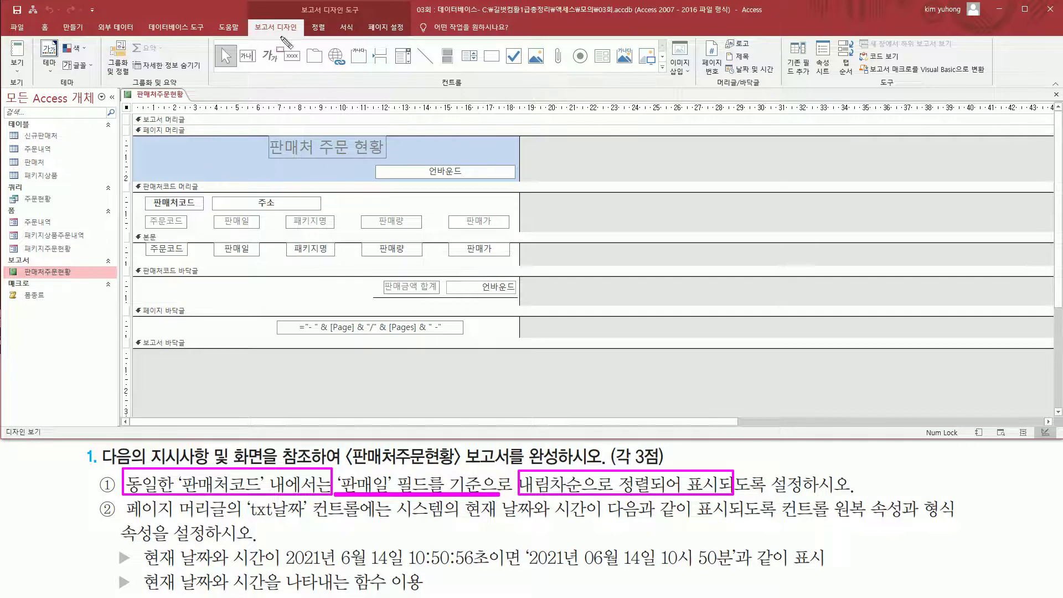
{"action": "left_click_drag", "start_coordinate": [296, 4], "coordinate": [369, 13]}
{"action": "left_click_drag", "start_coordinate": [248, 15], "coordinate": [303, 33]}
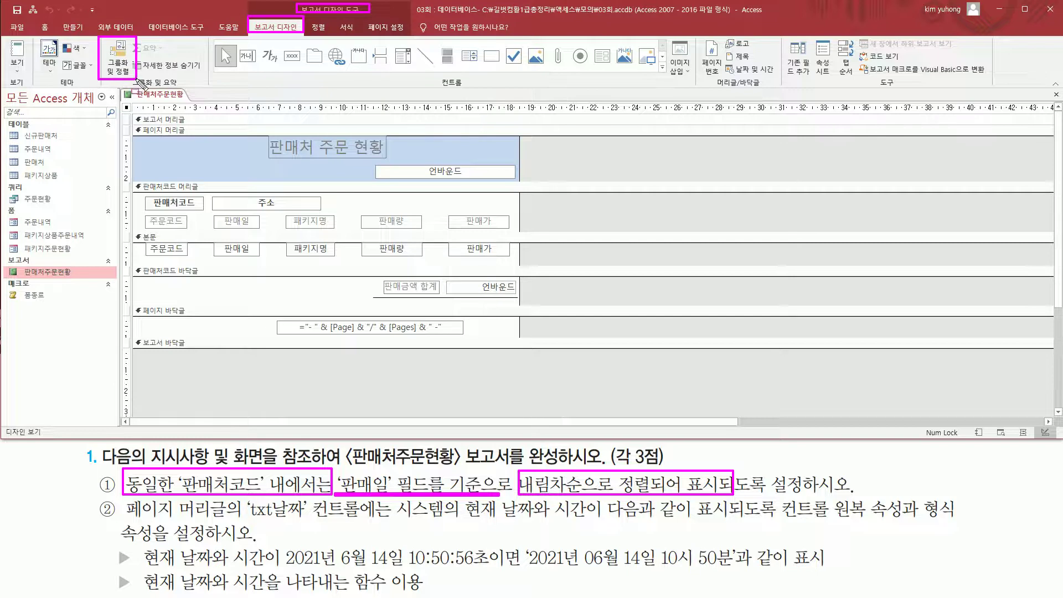
{"action": "key", "text": "Escape"}
Add a sort level on the 판매일 field beneath the report's 판매처코드 grouping.
{"action": "left_click", "coordinate": [120, 56]}
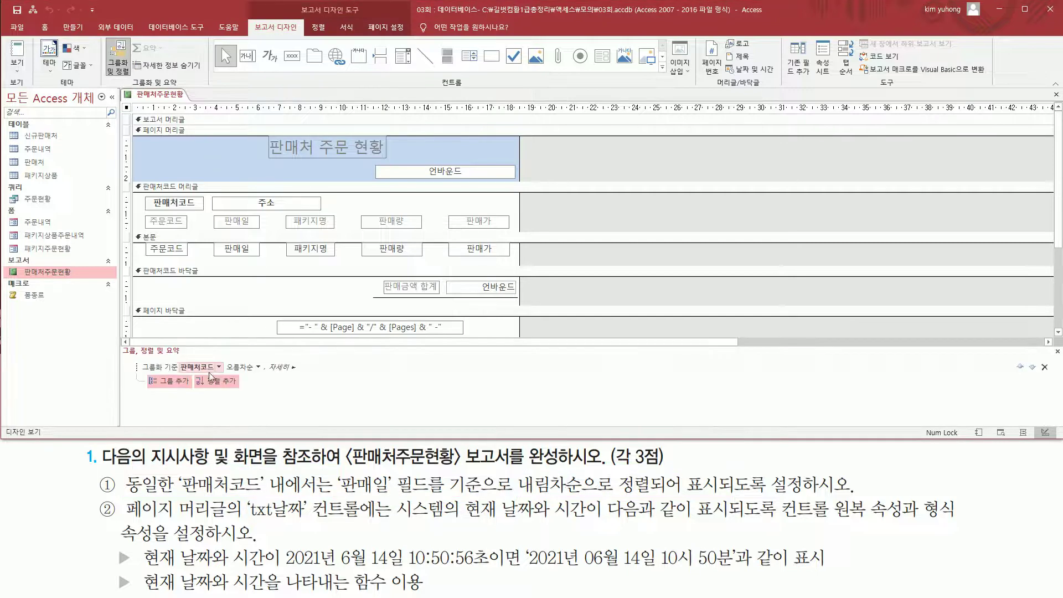
{"action": "left_click_drag", "start_coordinate": [140, 360], "coordinate": [263, 373]}
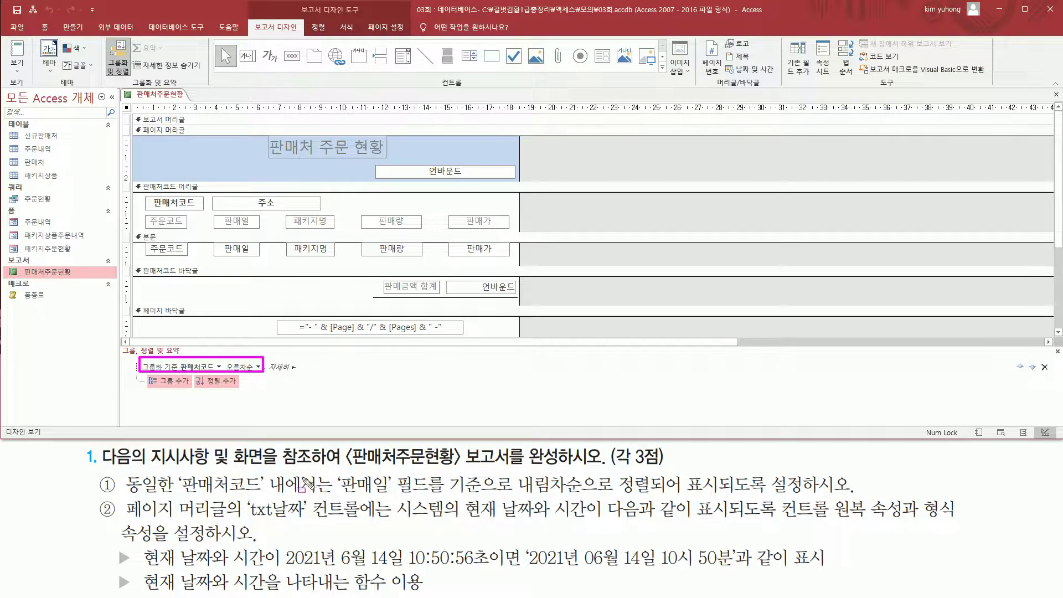
{"action": "mouse_move", "coordinate": [174, 494]}
{"action": "left_mouse_down"}
{"action": "mouse_move", "coordinate": [274, 493]}
{"action": "mouse_move", "coordinate": [275, 475]}
{"action": "left_mouse_up"}
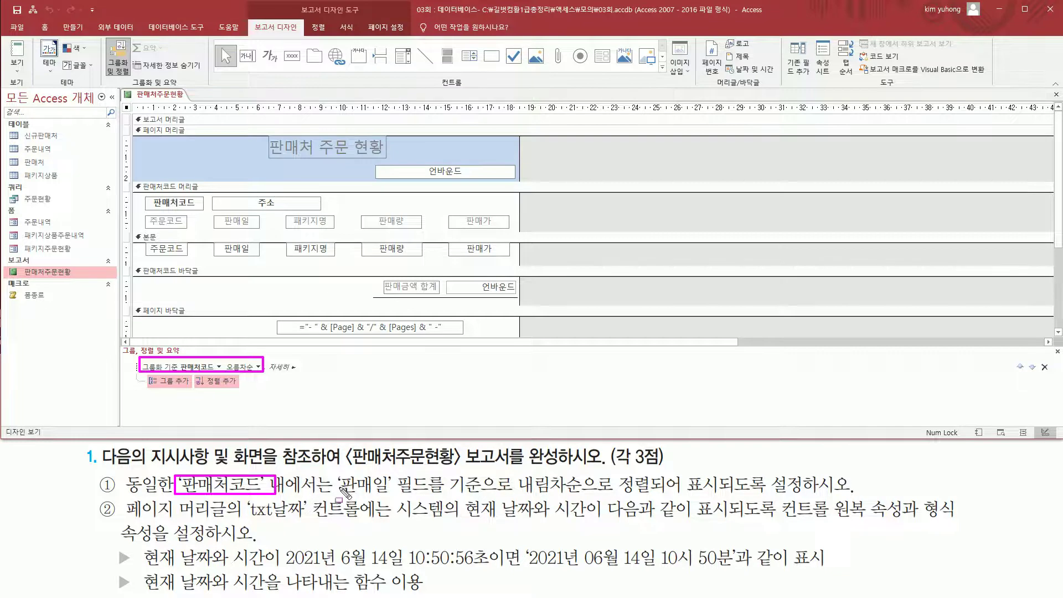
{"action": "mouse_move", "coordinate": [334, 469]}
{"action": "left_mouse_down"}
{"action": "mouse_move", "coordinate": [420, 494]}
{"action": "mouse_move", "coordinate": [619, 494]}
{"action": "left_mouse_up"}
{"action": "left_click_drag", "start_coordinate": [196, 372], "coordinate": [241, 394]}
{"action": "key", "text": "Escape"}
{"action": "left_click", "coordinate": [221, 381]}
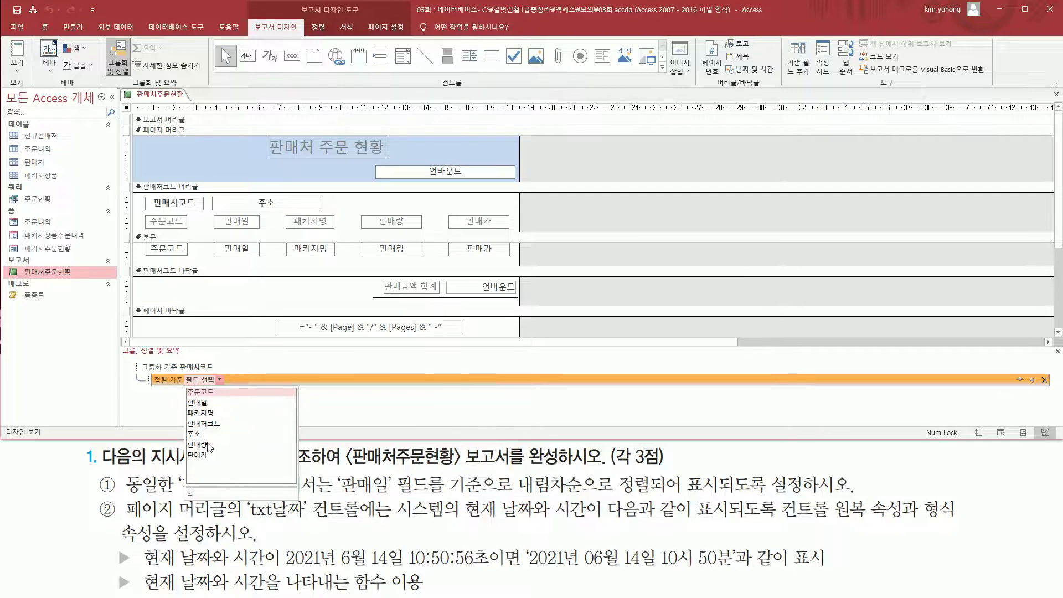
{"action": "left_click", "coordinate": [208, 403]}
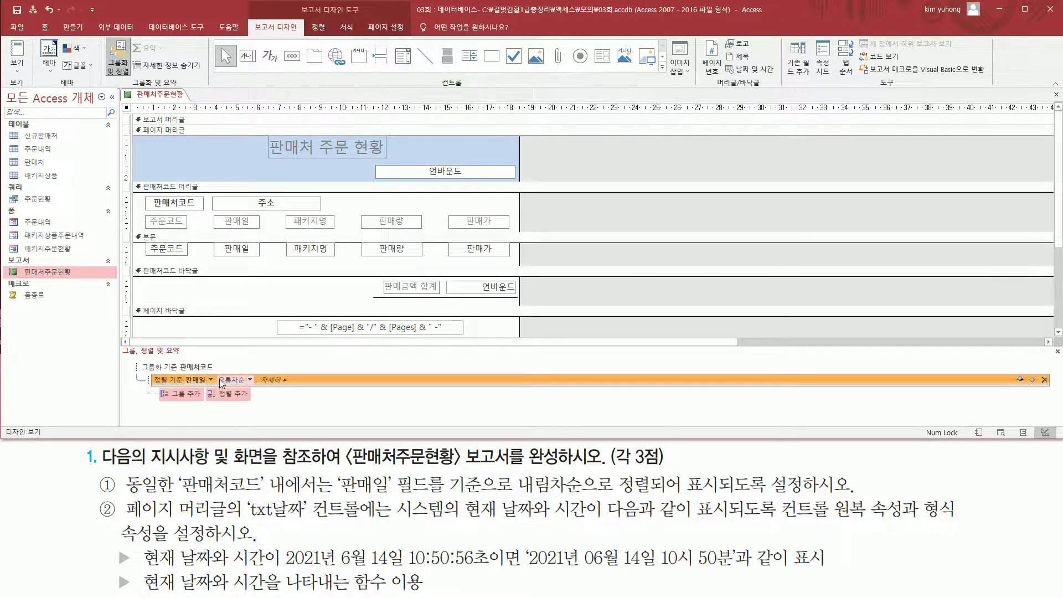
Set the 판매일 sort order to descending (내림차순) and close the grouping and sorting settings.
{"action": "left_click", "coordinate": [251, 380]}
{"action": "left_click", "coordinate": [238, 403]}
{"action": "left_click_drag", "start_coordinate": [184, 371], "coordinate": [255, 388]}
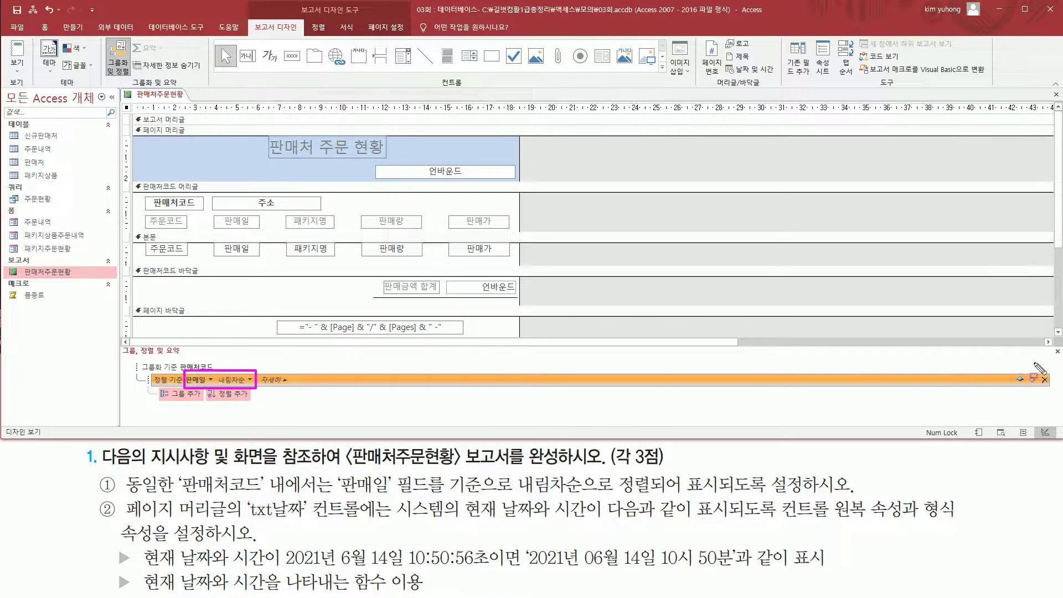
{"action": "key", "text": "Escape"}
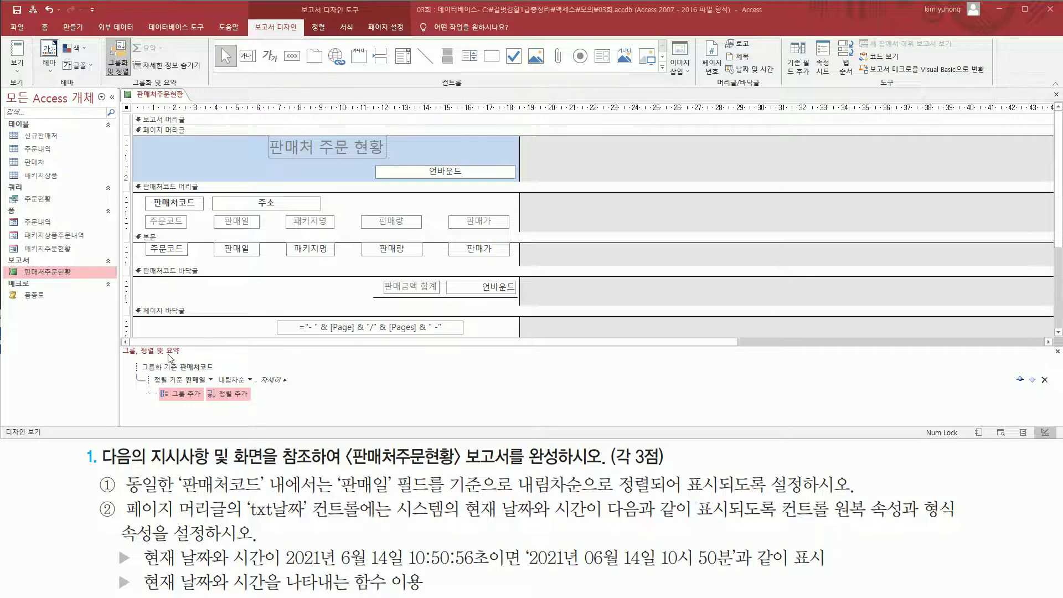
{"action": "left_click", "coordinate": [1057, 351]}
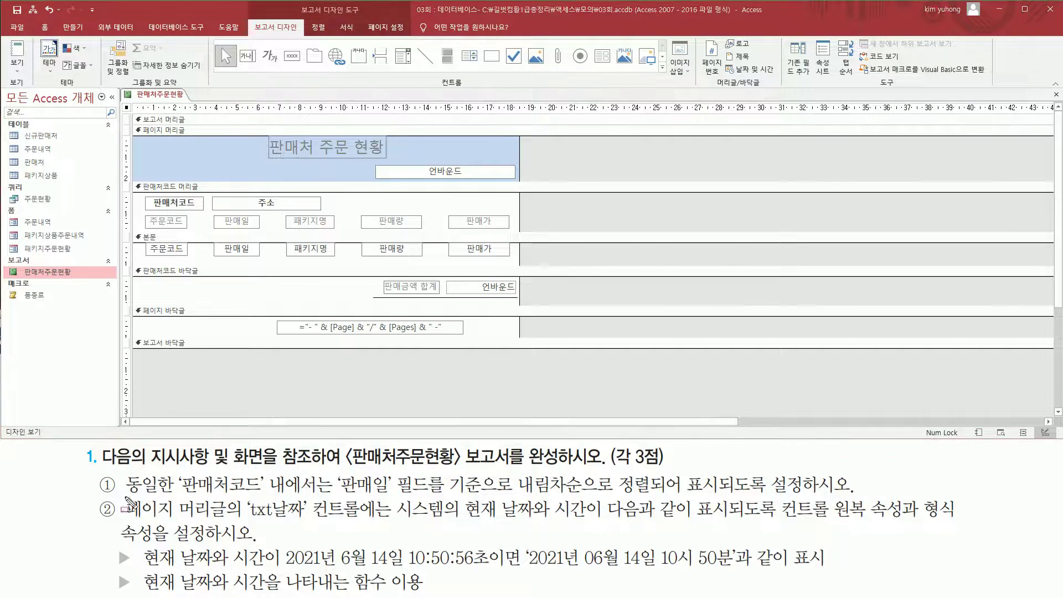
{"action": "mouse_move", "coordinate": [120, 495]}
{"action": "left_mouse_down"}
{"action": "mouse_move", "coordinate": [183, 522]}
{"action": "mouse_move", "coordinate": [230, 522]}
{"action": "left_mouse_up"}
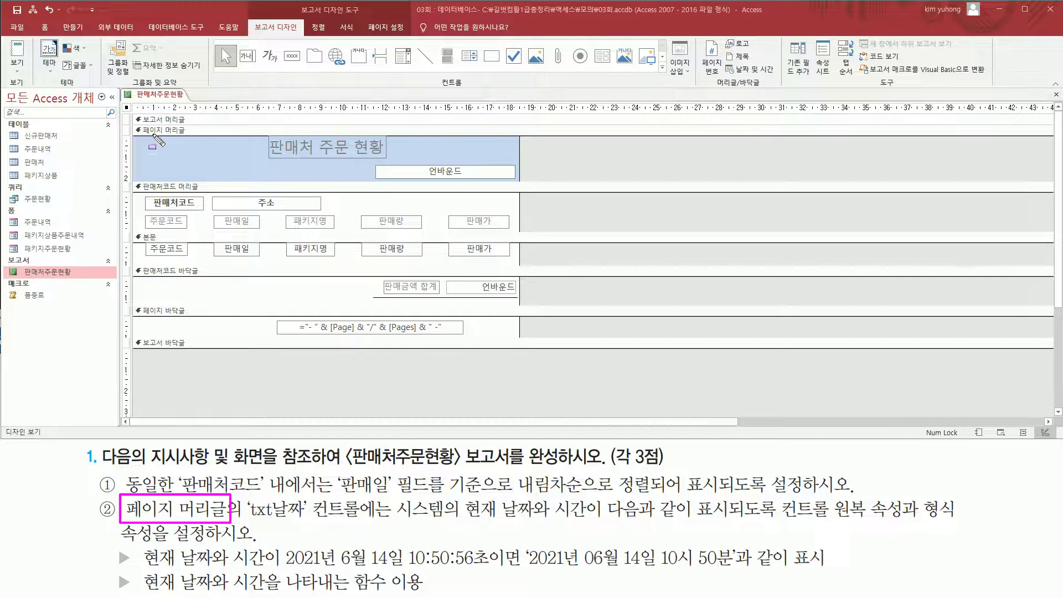
{"action": "mouse_move", "coordinate": [133, 124]}
{"action": "left_mouse_down"}
{"action": "mouse_move", "coordinate": [449, 187]}
{"action": "mouse_move", "coordinate": [526, 189]}
{"action": "left_mouse_up"}
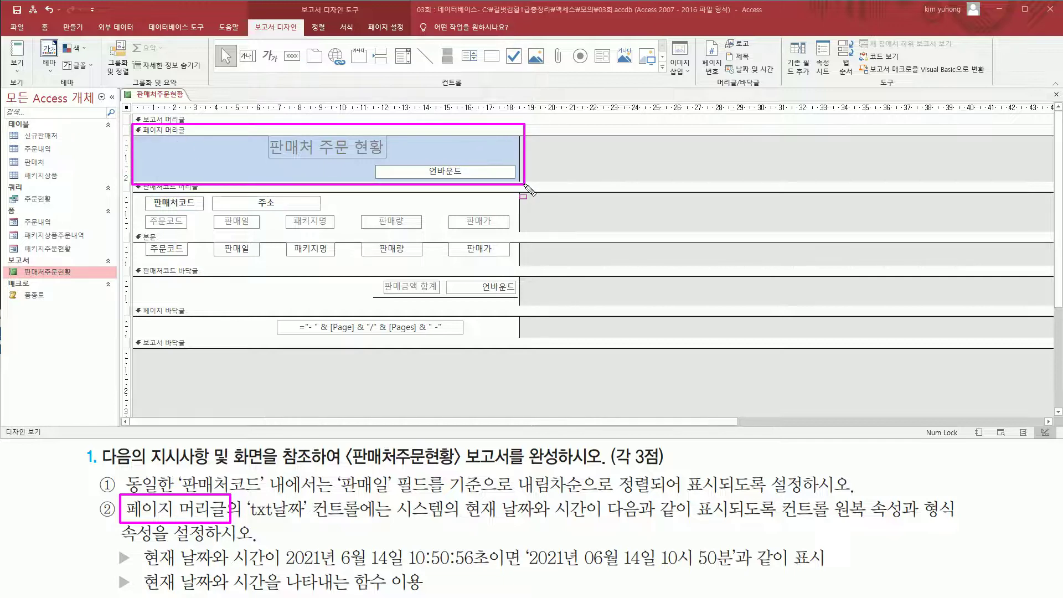
{"action": "left_click_drag", "start_coordinate": [247, 519], "coordinate": [953, 518]}
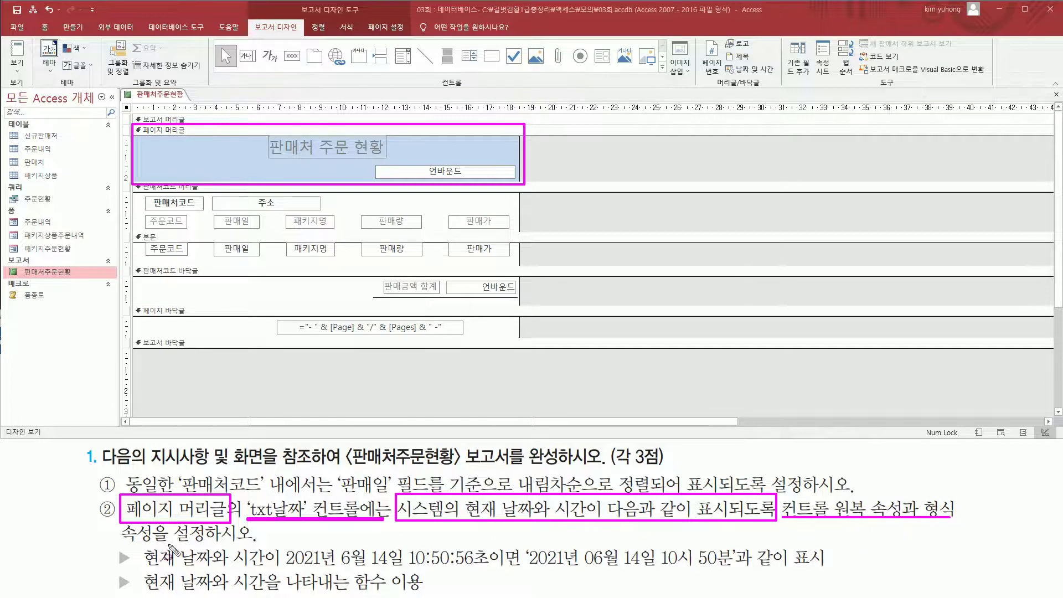
{"action": "left_click_drag", "start_coordinate": [117, 545], "coordinate": [251, 545]}
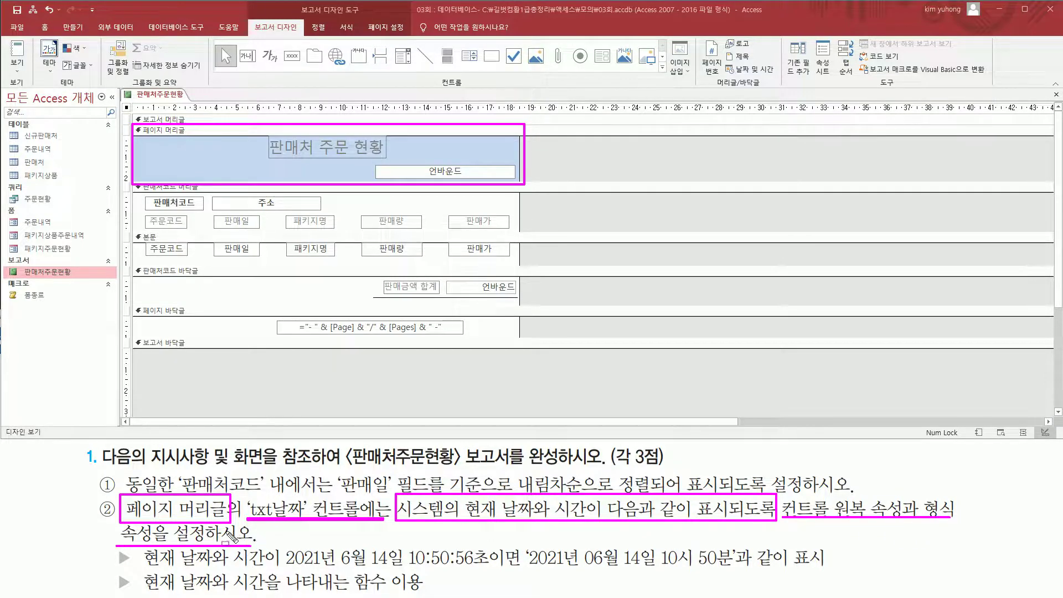
{"action": "left_click_drag", "start_coordinate": [146, 566], "coordinate": [732, 570]}
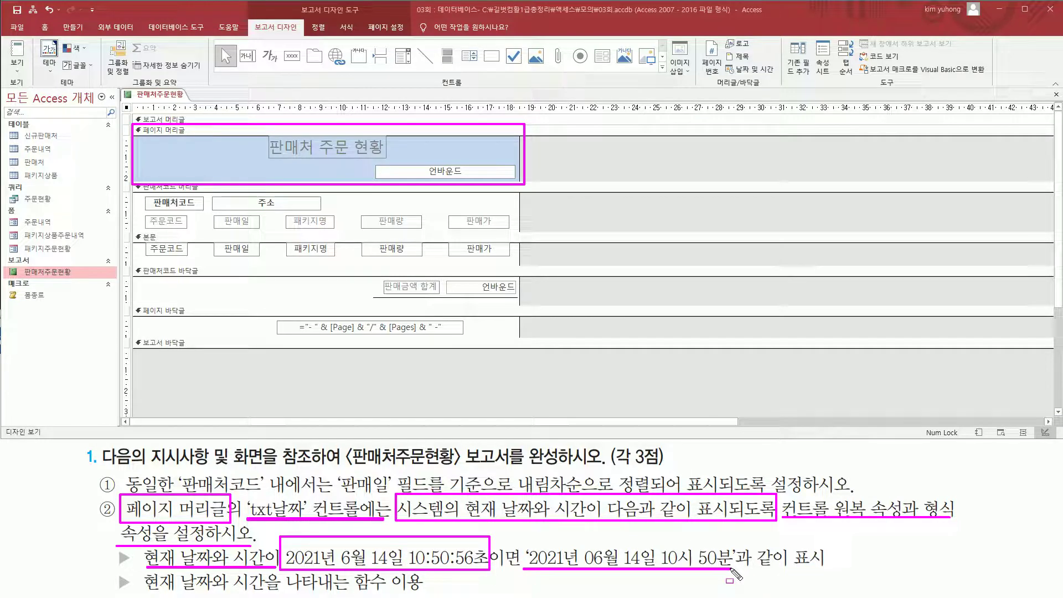
{"action": "left_click_drag", "start_coordinate": [145, 592], "coordinate": [434, 592]}
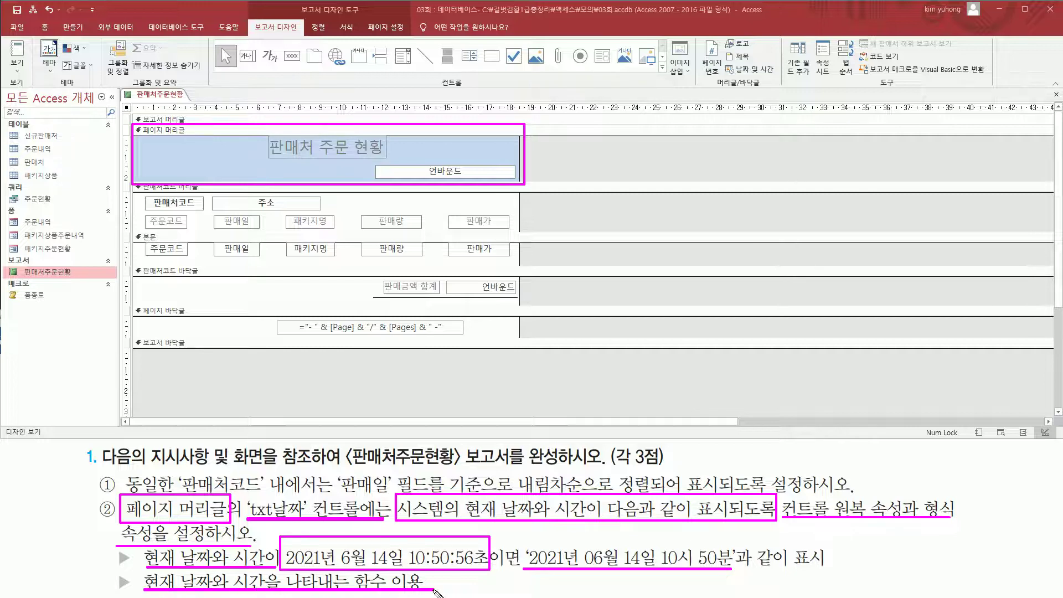
{"action": "key", "text": "Escape"}
Set the control source of the txt날짜 text box in the page header to =now().
{"action": "left_click", "coordinate": [437, 171]}
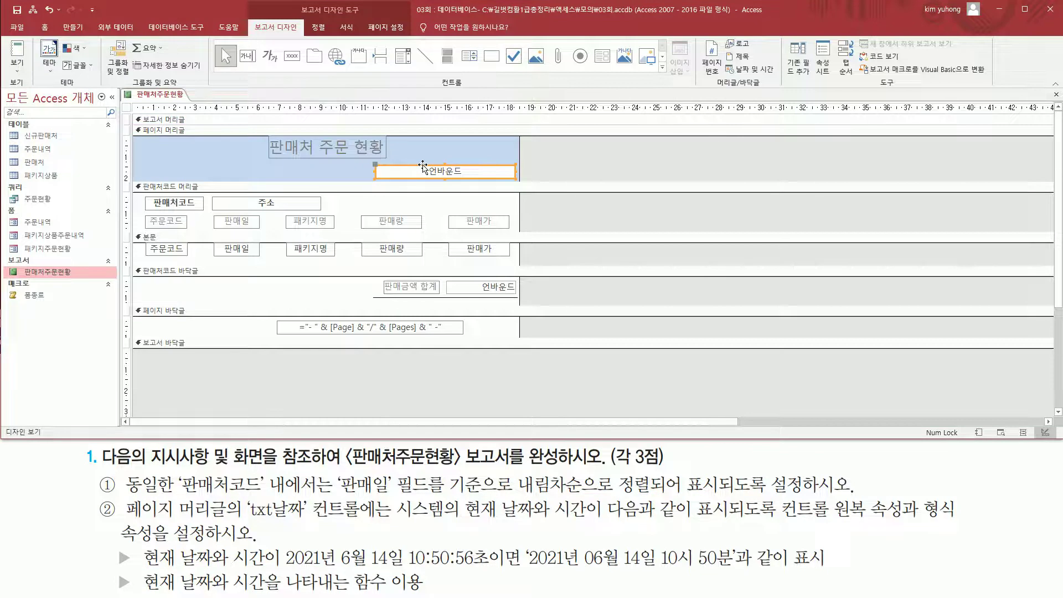
{"action": "double_click", "coordinate": [423, 166]}
{"action": "left_click_drag", "start_coordinate": [665, 127], "coordinate": [701, 144]}
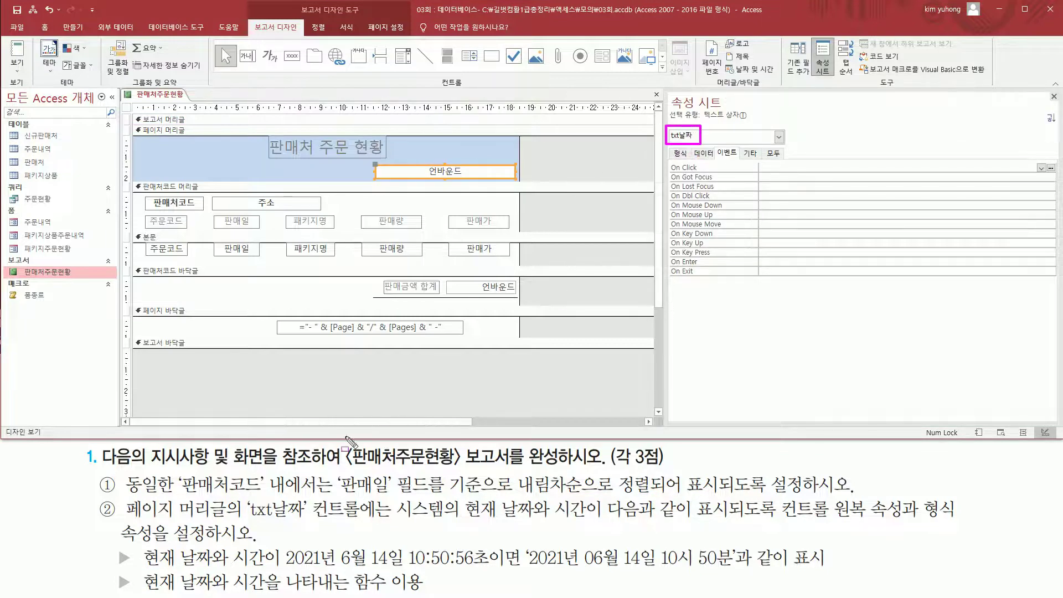
{"action": "left_click_drag", "start_coordinate": [249, 521], "coordinate": [309, 521]}
{"action": "mouse_move", "coordinate": [695, 142]}
{"action": "left_mouse_down"}
{"action": "mouse_move", "coordinate": [719, 157]}
{"action": "mouse_move", "coordinate": [717, 174]}
{"action": "left_mouse_up"}
{"action": "key", "text": "Escape"}
{"action": "left_click", "coordinate": [707, 155]}
{"action": "key", "text": "Escape"}
{"action": "left_click", "coordinate": [778, 166]}
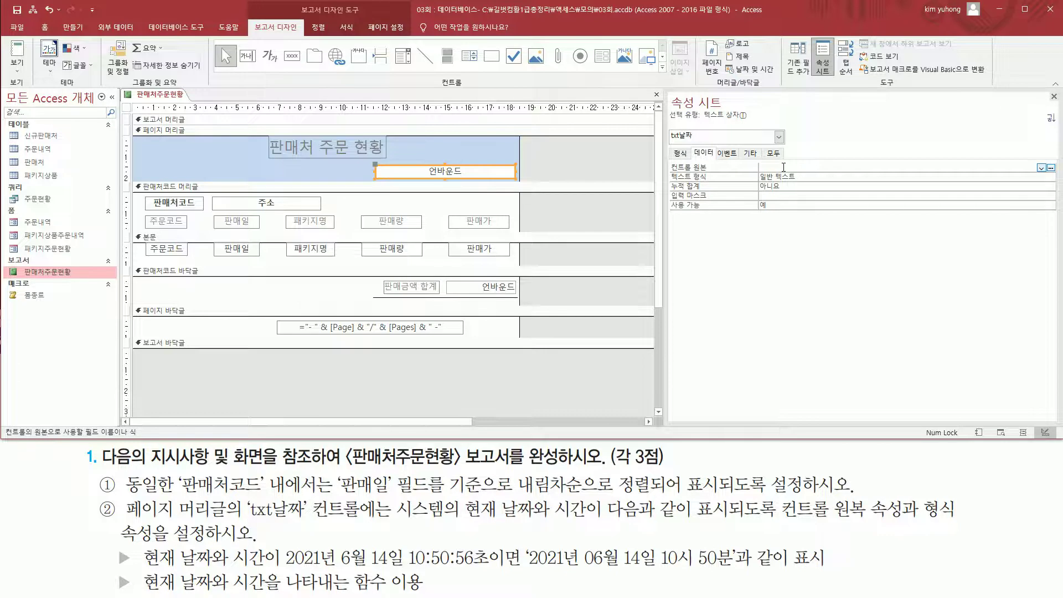
{"action": "type", "text": "=now("}
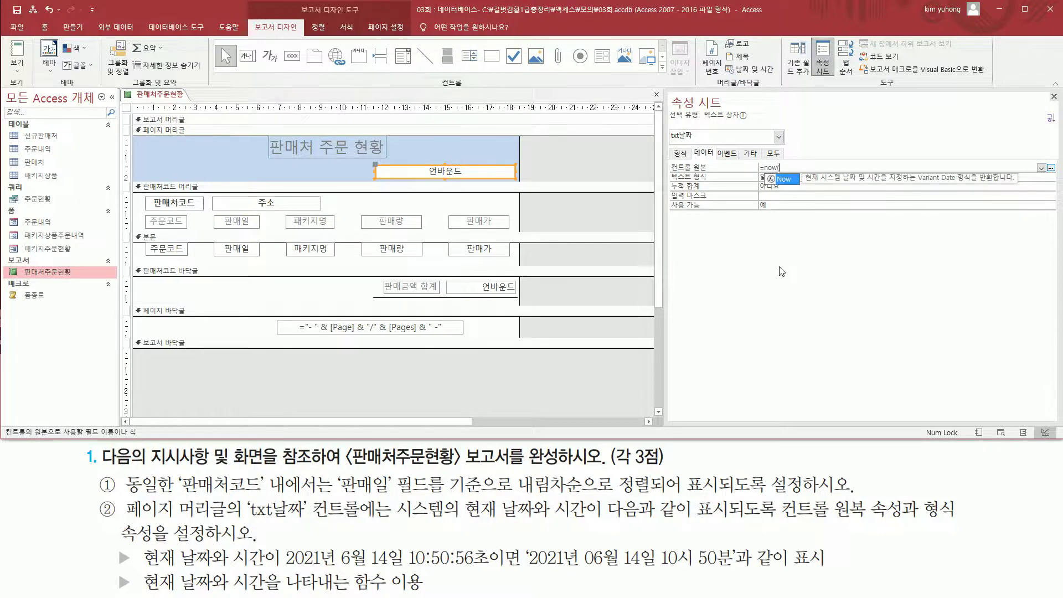
{"action": "type", "text": ")"}
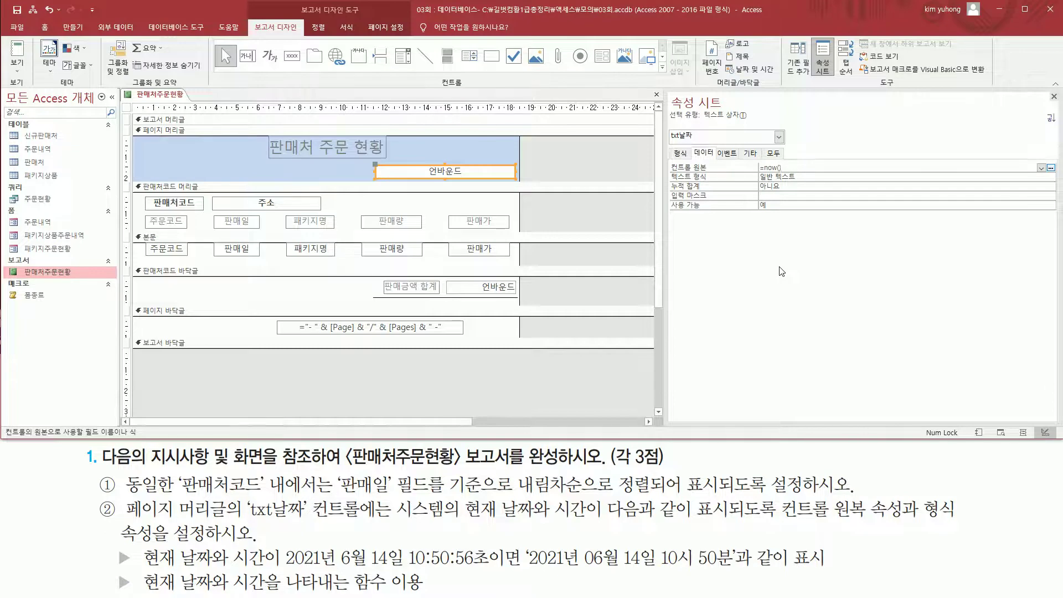
{"action": "key", "text": "Return"}
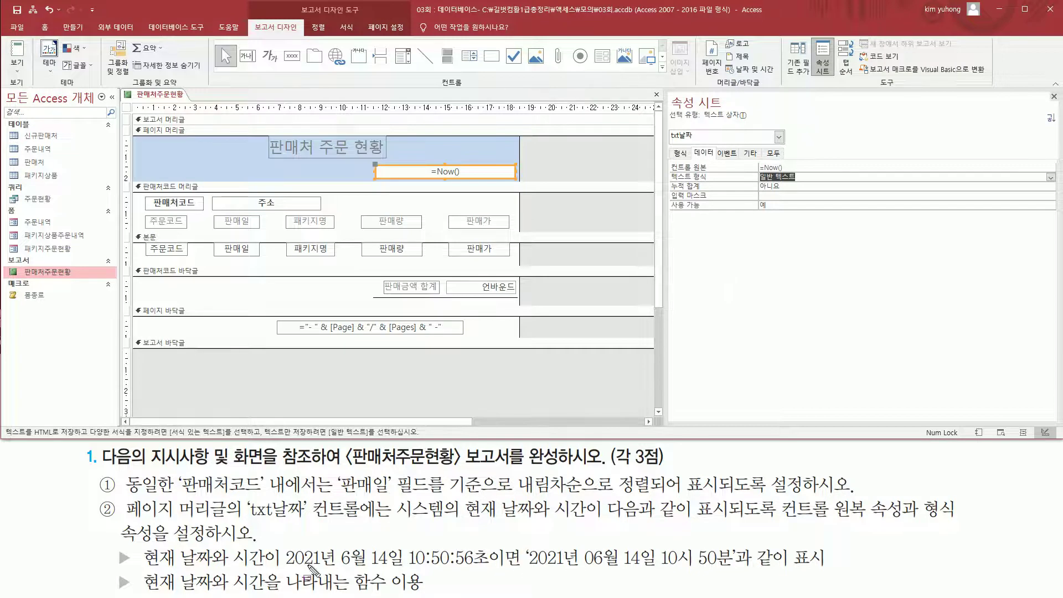
Set the format property of the txt날짜 text box to yyyy년 mm월 dd일 hh시 nn분.
{"action": "left_click_drag", "start_coordinate": [523, 540], "coordinate": [735, 572]}
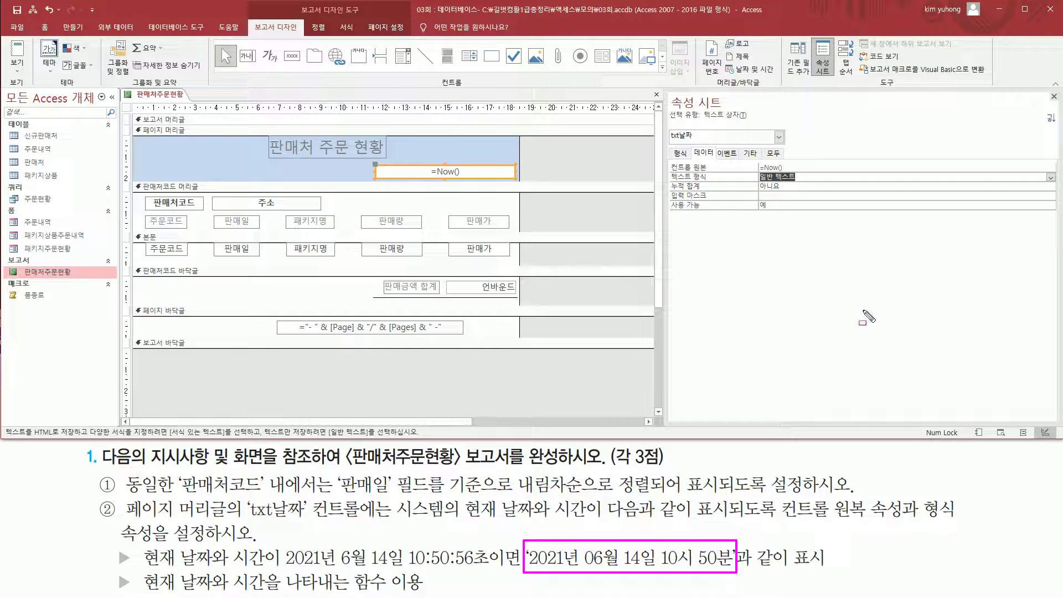
{"action": "key", "text": "Escape"}
{"action": "left_click", "coordinate": [680, 154]}
{"action": "key", "text": "ctrl+2"}
{"action": "left_click_drag", "start_coordinate": [671, 160], "coordinate": [752, 172]}
{"action": "key", "text": "Escape"}
{"action": "left_click", "coordinate": [787, 165]}
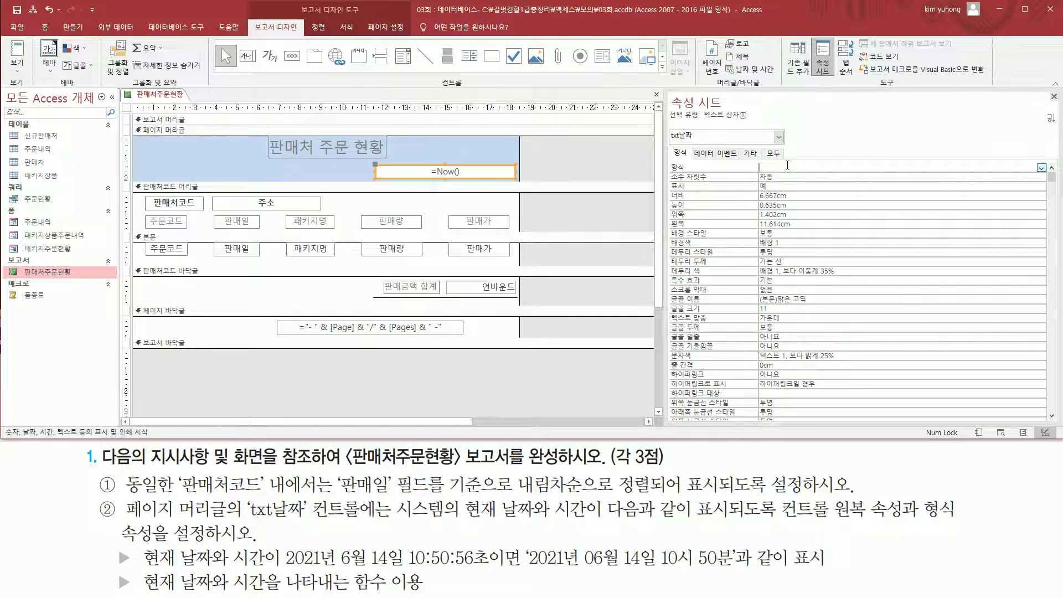
{"action": "type", "text": "y"}
{"action": "type", "text": "yyy년 mm월 dd일 hh시 nn"}
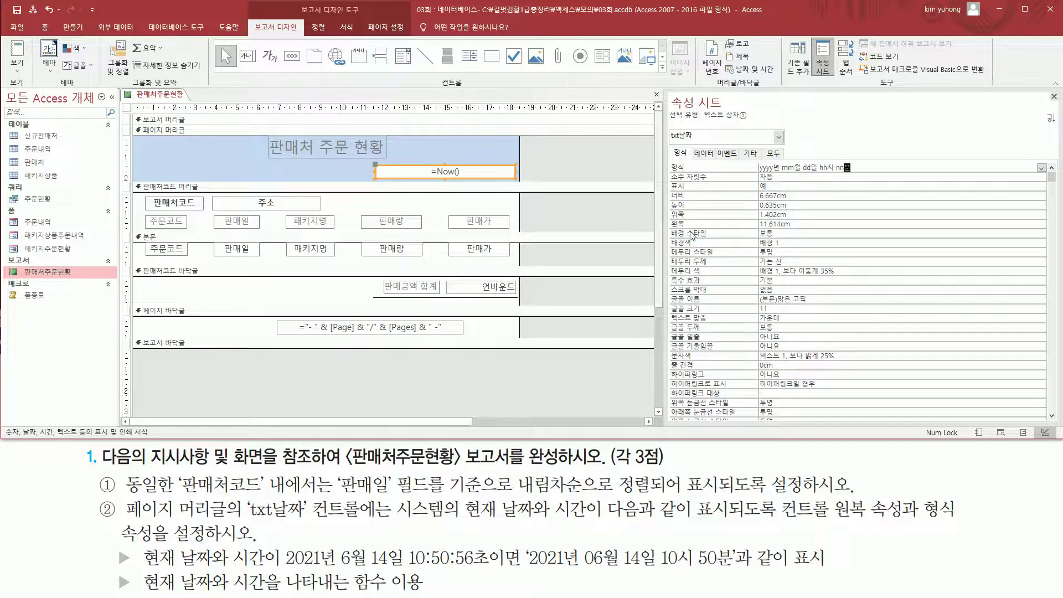
{"action": "left_click", "coordinate": [865, 170]}
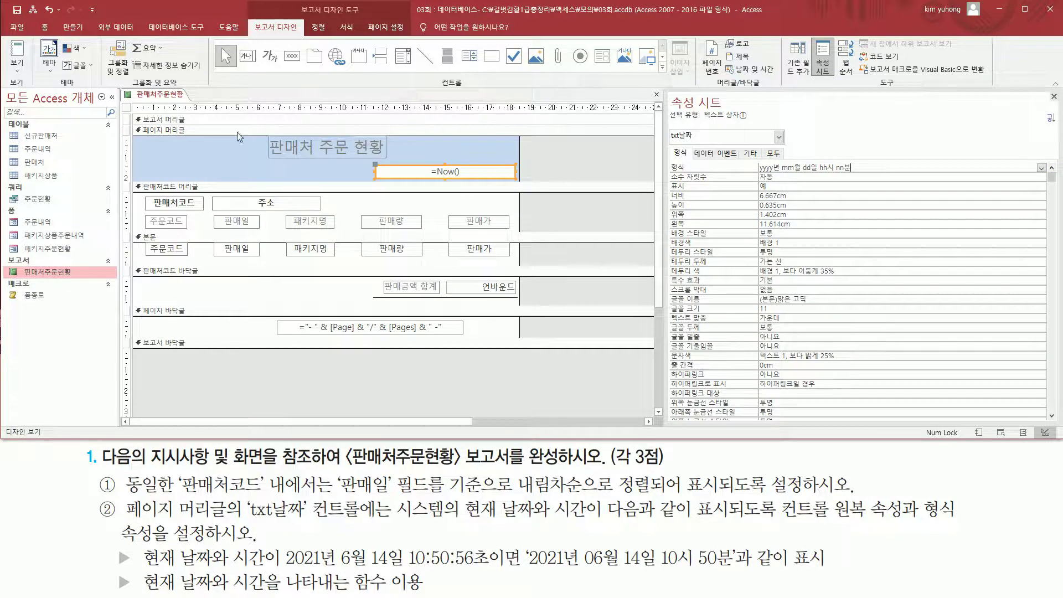
Check the date and time display in the report's print preview, and return to design view.
{"action": "left_click", "coordinate": [19, 67]}
{"action": "left_click", "coordinate": [48, 115]}
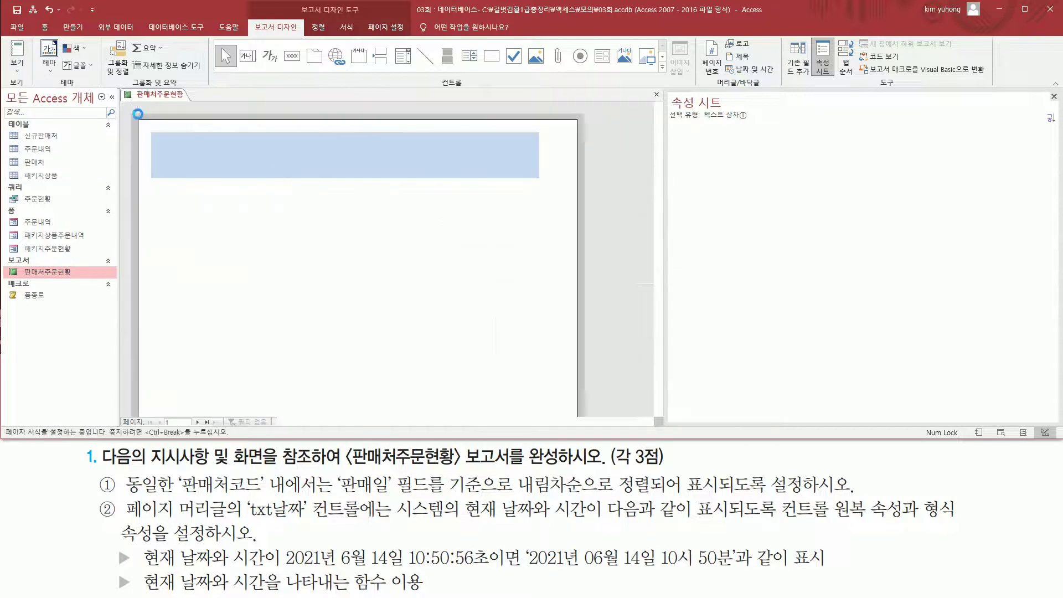
{"action": "left_click_drag", "start_coordinate": [407, 160], "coordinate": [525, 176]}
{"action": "left_click_drag", "start_coordinate": [526, 567], "coordinate": [736, 567]}
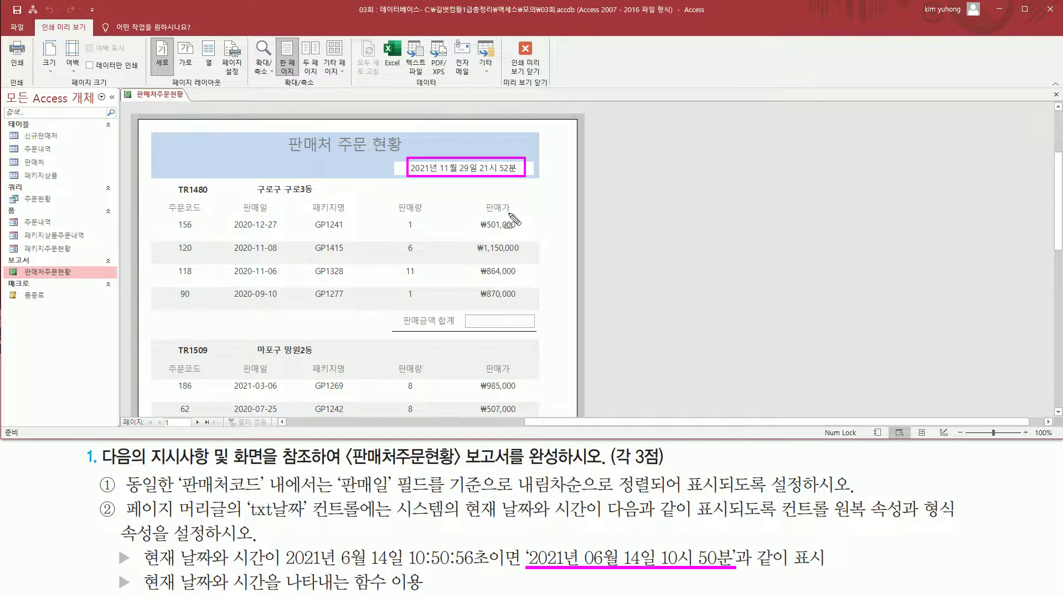
{"action": "key", "text": "Escape"}
{"action": "left_click", "coordinate": [526, 62]}
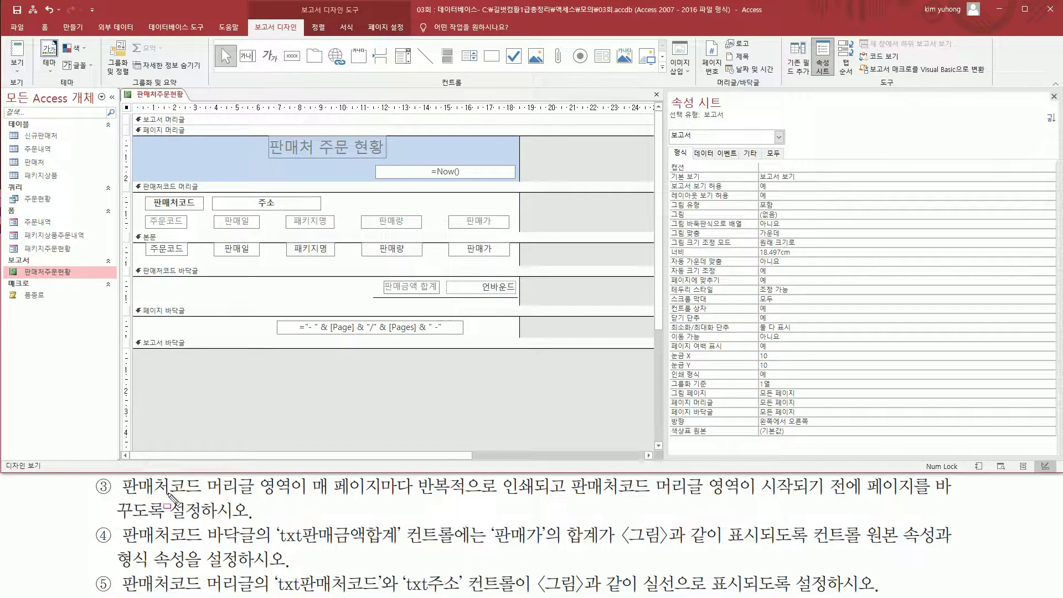
{"action": "mouse_move", "coordinate": [121, 496]}
{"action": "left_mouse_down"}
{"action": "mouse_move", "coordinate": [238, 494]}
{"action": "mouse_move", "coordinate": [298, 478]}
{"action": "left_mouse_up"}
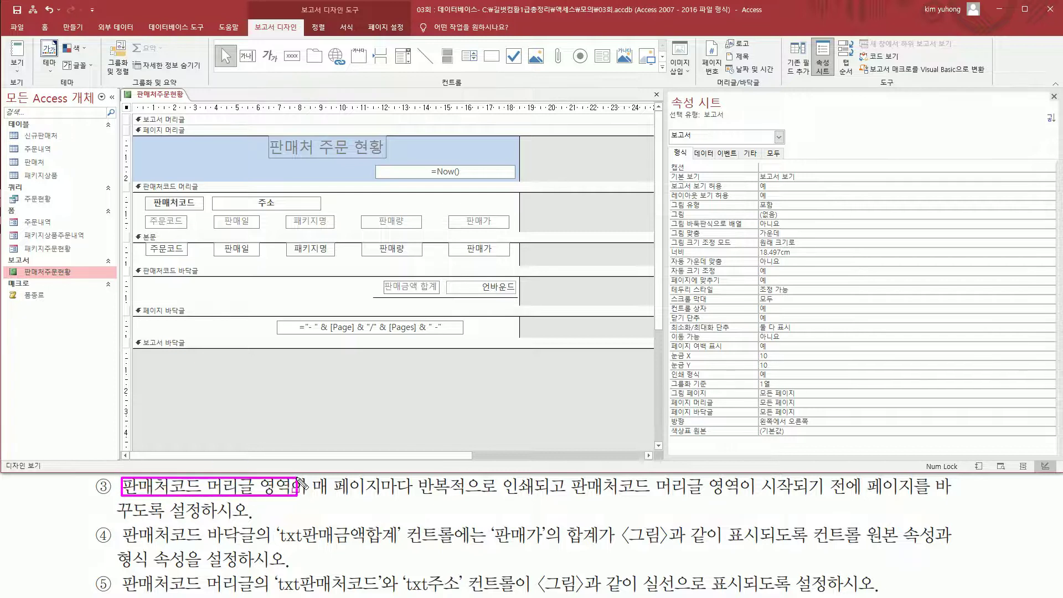
{"action": "mouse_move", "coordinate": [136, 181]}
{"action": "left_mouse_down"}
{"action": "mouse_move", "coordinate": [215, 221]}
{"action": "mouse_move", "coordinate": [519, 234]}
{"action": "left_mouse_up"}
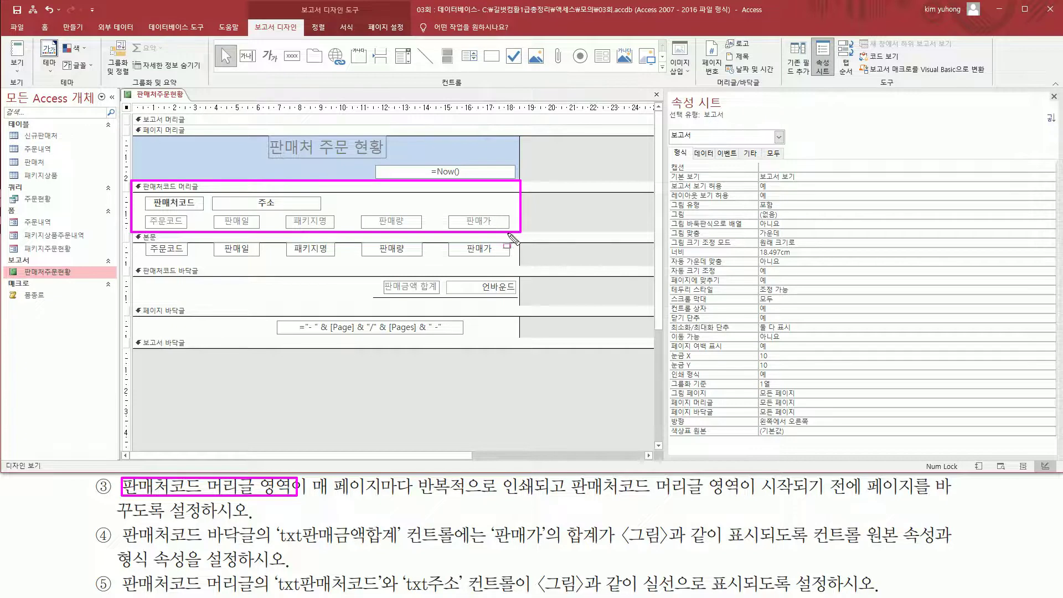
{"action": "left_click_drag", "start_coordinate": [308, 494], "coordinate": [534, 504]}
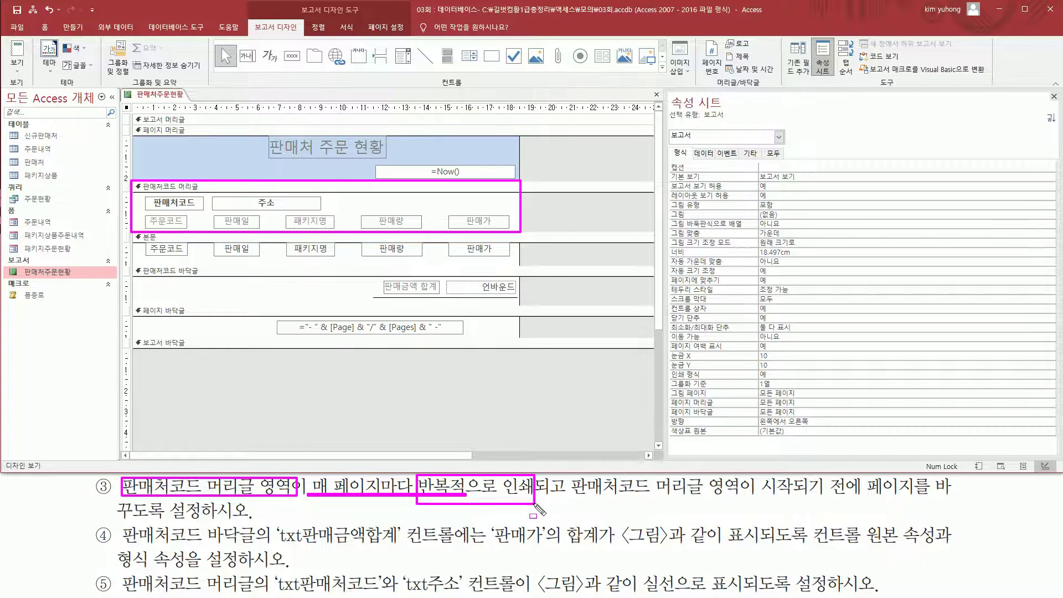
{"action": "mouse_move", "coordinate": [593, 499]}
{"action": "left_mouse_down"}
{"action": "mouse_move", "coordinate": [865, 495]}
{"action": "mouse_move", "coordinate": [851, 475]}
{"action": "mouse_move", "coordinate": [893, 497]}
{"action": "mouse_move", "coordinate": [942, 497]}
{"action": "left_mouse_up"}
{"action": "left_click_drag", "start_coordinate": [118, 518], "coordinate": [246, 518]}
{"action": "key", "text": "Escape"}
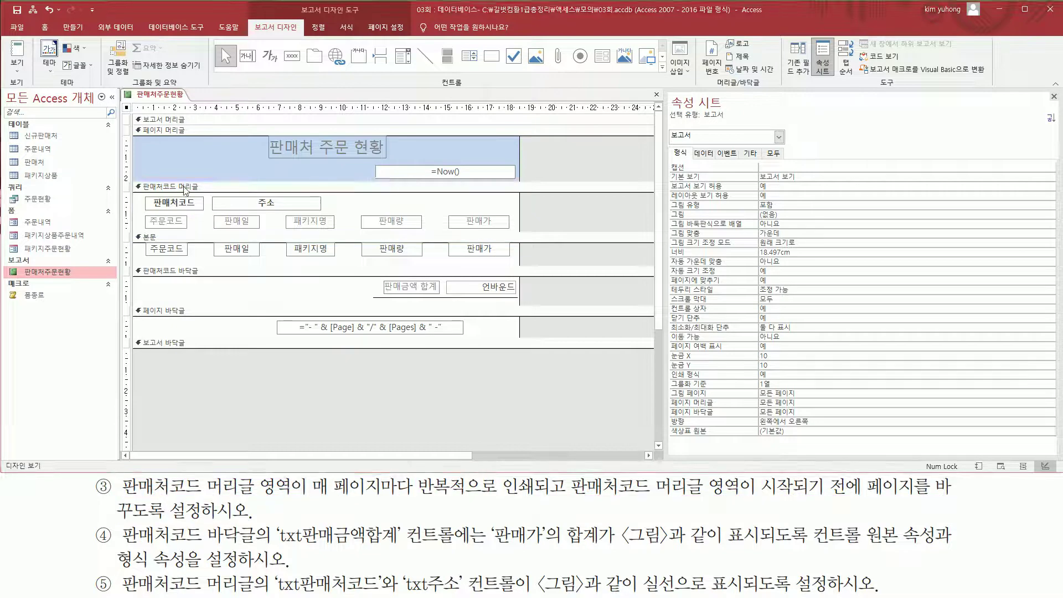
Set the repeat section property (반복 실행 구역) of the 판매처코드 header to 예.
{"action": "left_click", "coordinate": [209, 187]}
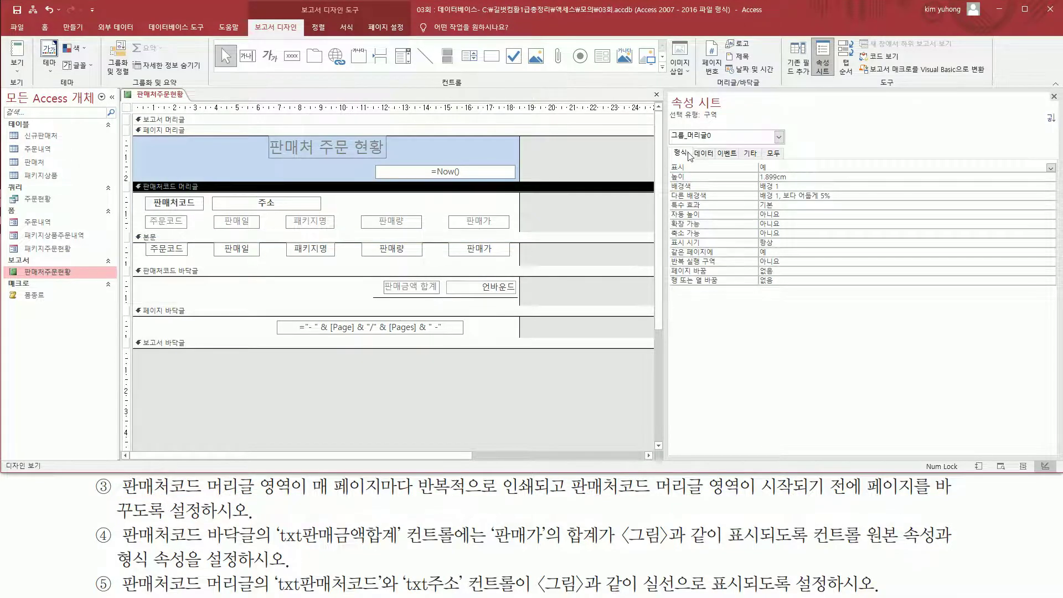
{"action": "left_click_drag", "start_coordinate": [669, 255], "coordinate": [791, 266]}
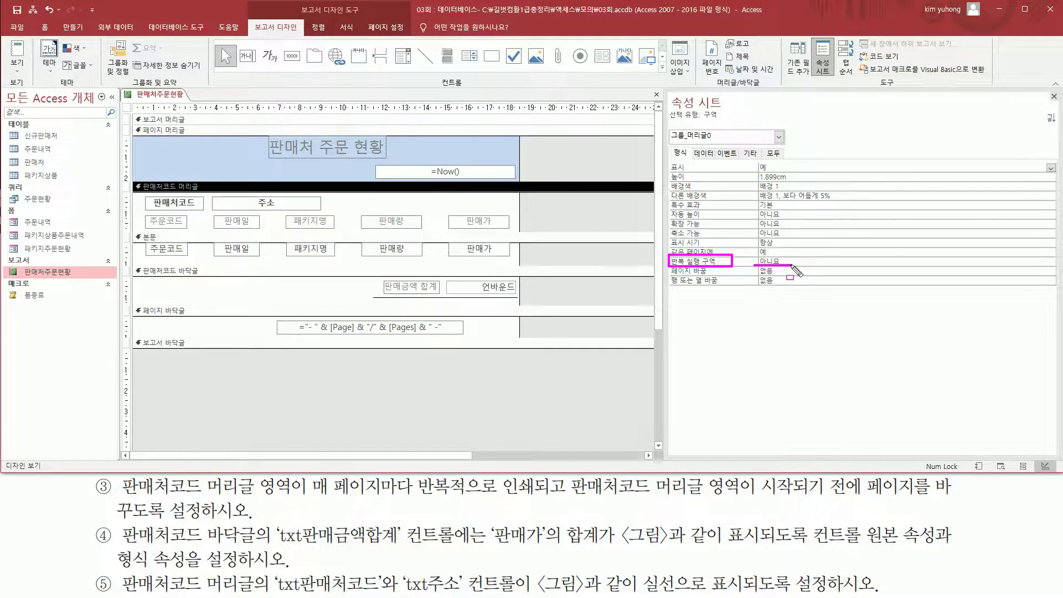
{"action": "left_click", "coordinate": [948, 263]}
{"action": "left_click", "coordinate": [1049, 262]}
{"action": "left_click", "coordinate": [769, 271]}
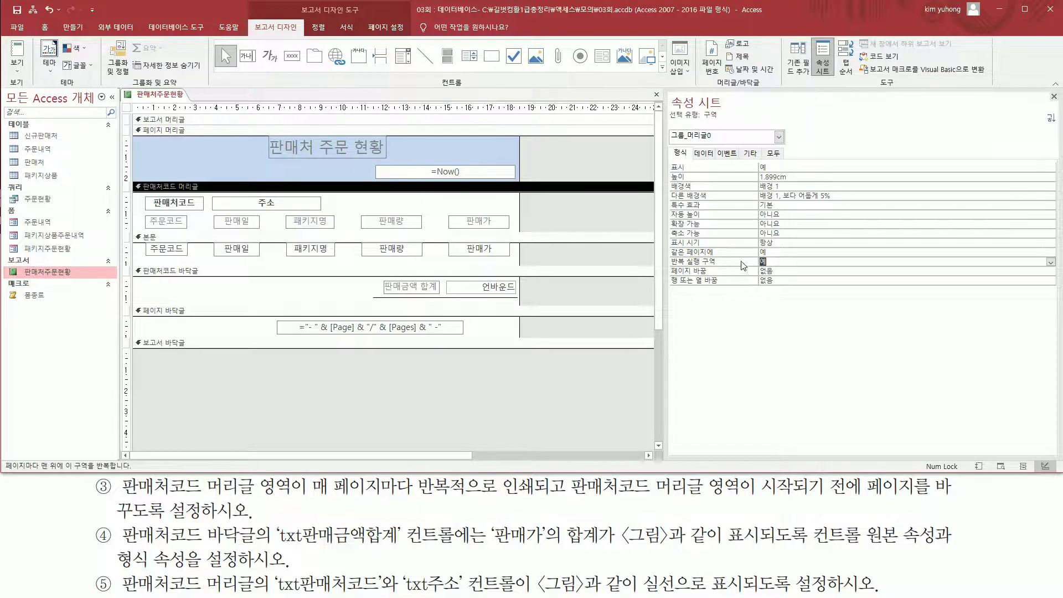
{"action": "left_click_drag", "start_coordinate": [664, 264], "coordinate": [786, 275]}
{"action": "key", "text": "Escape"}
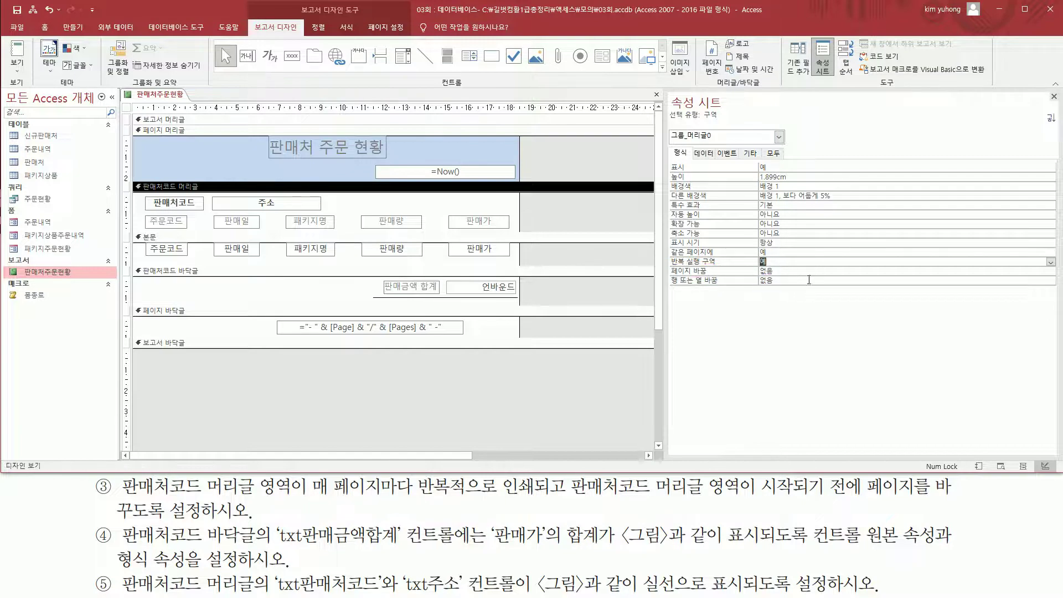
Set the page break property (페이지 바꿈) of the 판매처코드 header to 구역 전.
{"action": "key", "text": "ctrl+2"}
{"action": "left_click_drag", "start_coordinate": [650, 497], "coordinate": [867, 497]}
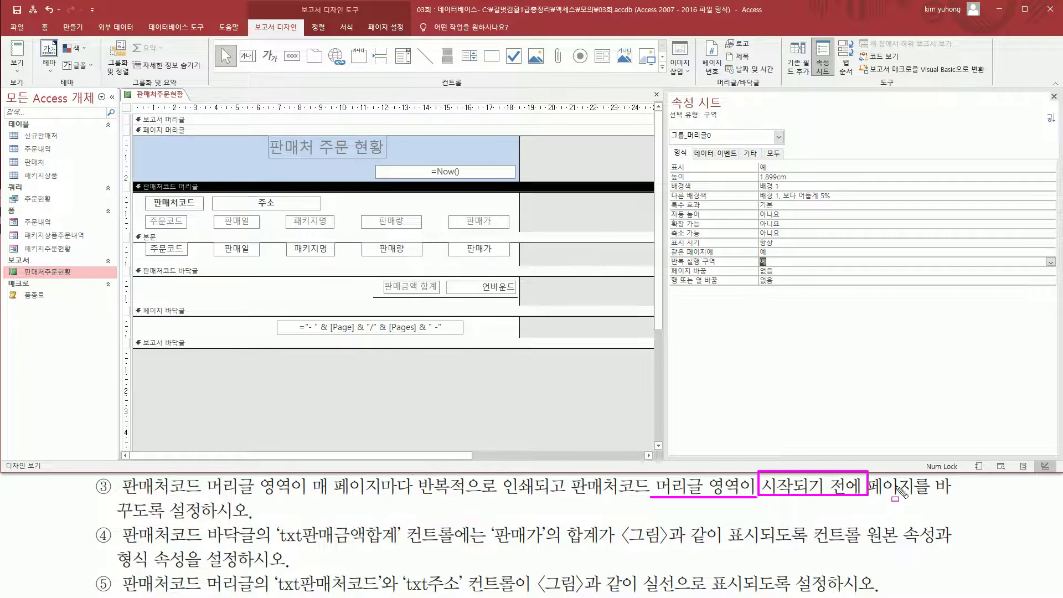
{"action": "key", "text": "Escape"}
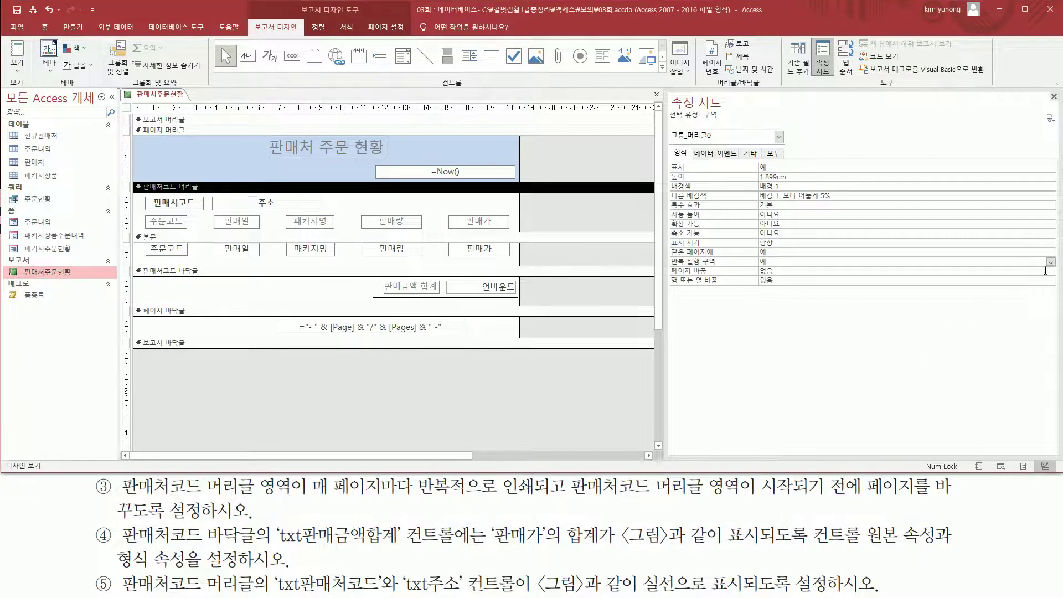
{"action": "left_click", "coordinate": [1051, 271]}
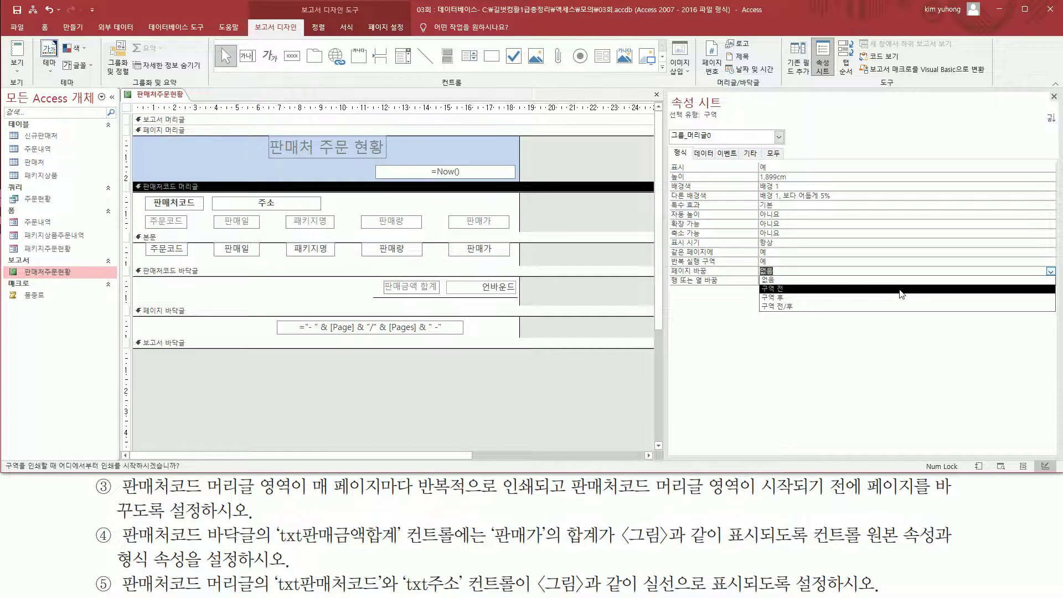
{"action": "left_click", "coordinate": [901, 293]}
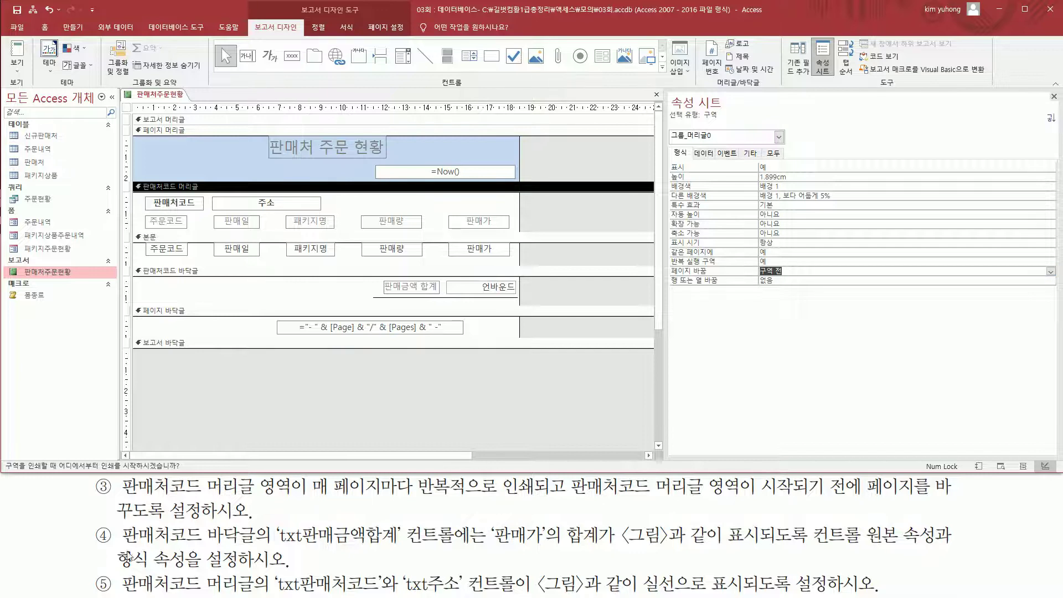
Select the txt판매금액합계 text box in the 판매처코드 footer.
{"action": "mouse_move", "coordinate": [122, 525]}
{"action": "left_mouse_down"}
{"action": "mouse_move", "coordinate": [125, 544]}
{"action": "mouse_move", "coordinate": [310, 548]}
{"action": "mouse_move", "coordinate": [402, 546]}
{"action": "mouse_move", "coordinate": [406, 524]}
{"action": "left_mouse_up"}
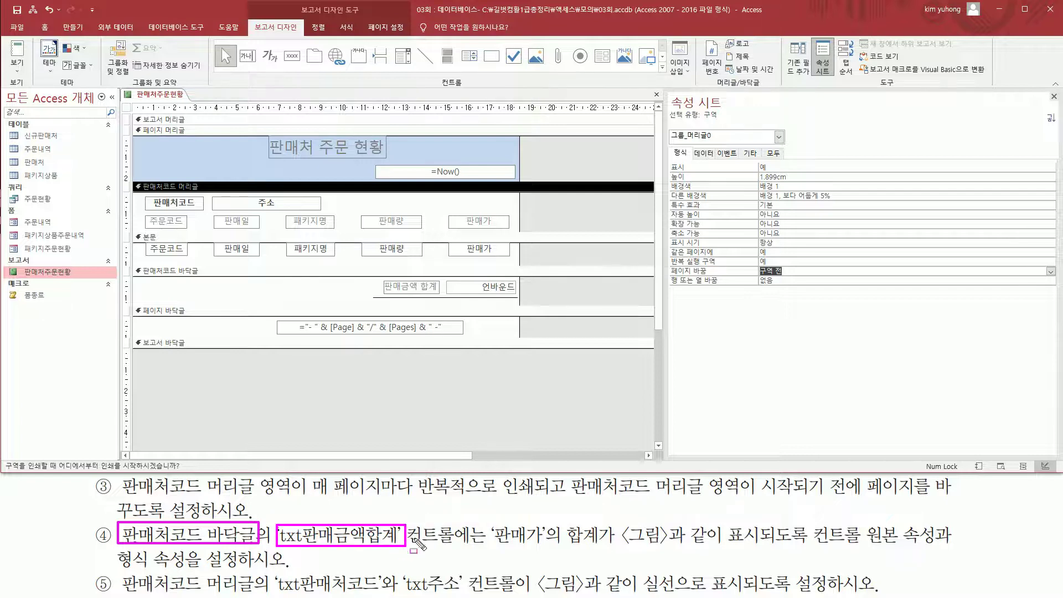
{"action": "mouse_move", "coordinate": [136, 264]}
{"action": "left_mouse_down"}
{"action": "mouse_move", "coordinate": [161, 277]}
{"action": "mouse_move", "coordinate": [525, 306]}
{"action": "left_mouse_up"}
{"action": "left_click_drag", "start_coordinate": [454, 279], "coordinate": [514, 294]}
{"action": "left_click", "coordinate": [498, 287]}
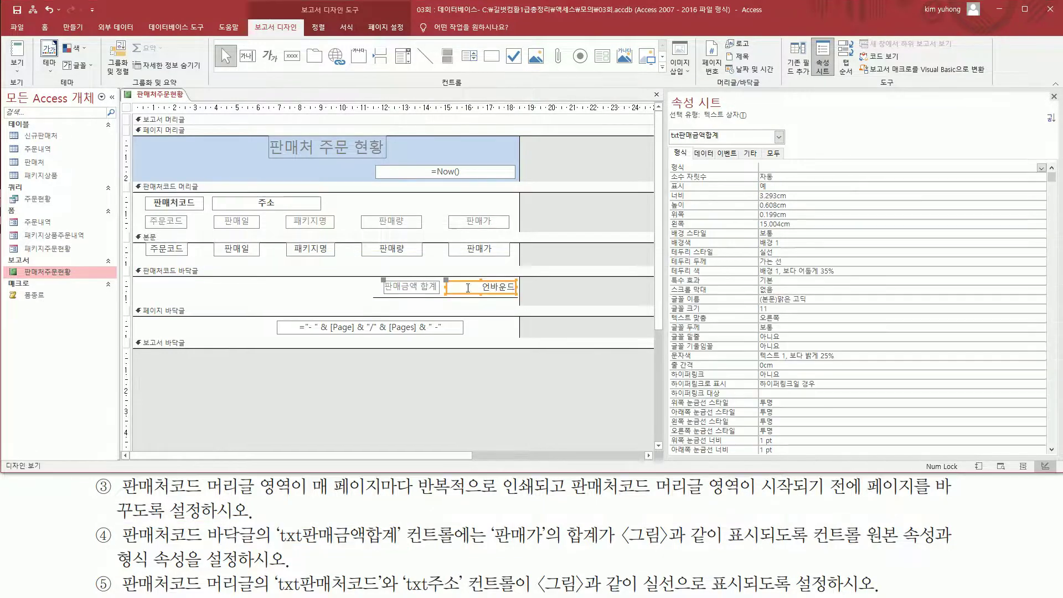
{"action": "mouse_move", "coordinate": [667, 143]}
{"action": "left_mouse_down"}
{"action": "mouse_move", "coordinate": [720, 144]}
{"action": "mouse_move", "coordinate": [720, 127]}
{"action": "left_mouse_up"}
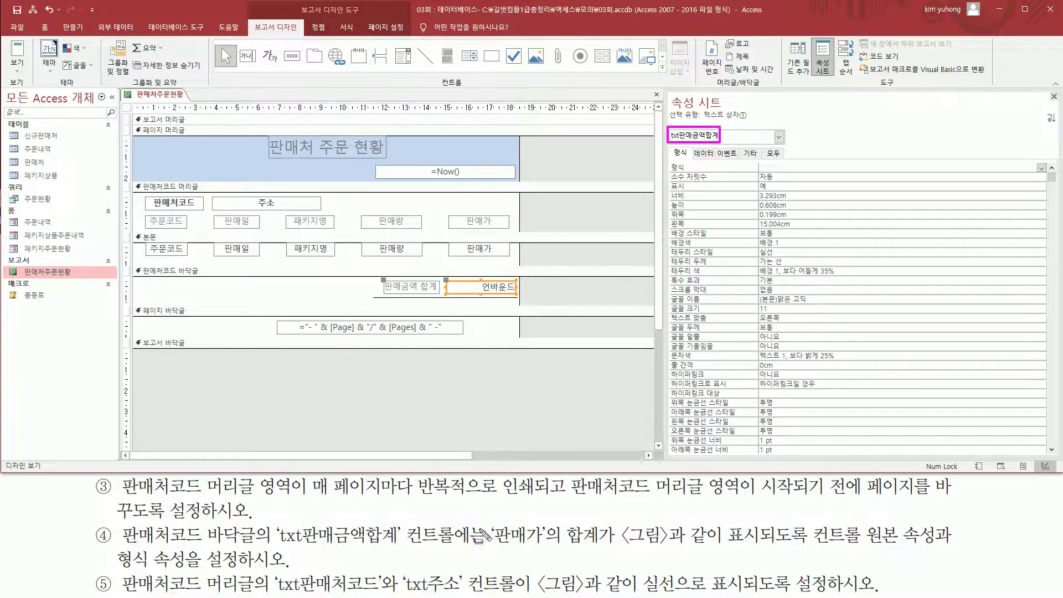
{"action": "mouse_move", "coordinate": [492, 546]}
{"action": "left_mouse_down"}
{"action": "mouse_move", "coordinate": [605, 524]}
{"action": "mouse_move", "coordinate": [719, 546]}
{"action": "mouse_move", "coordinate": [931, 547]}
{"action": "left_mouse_up"}
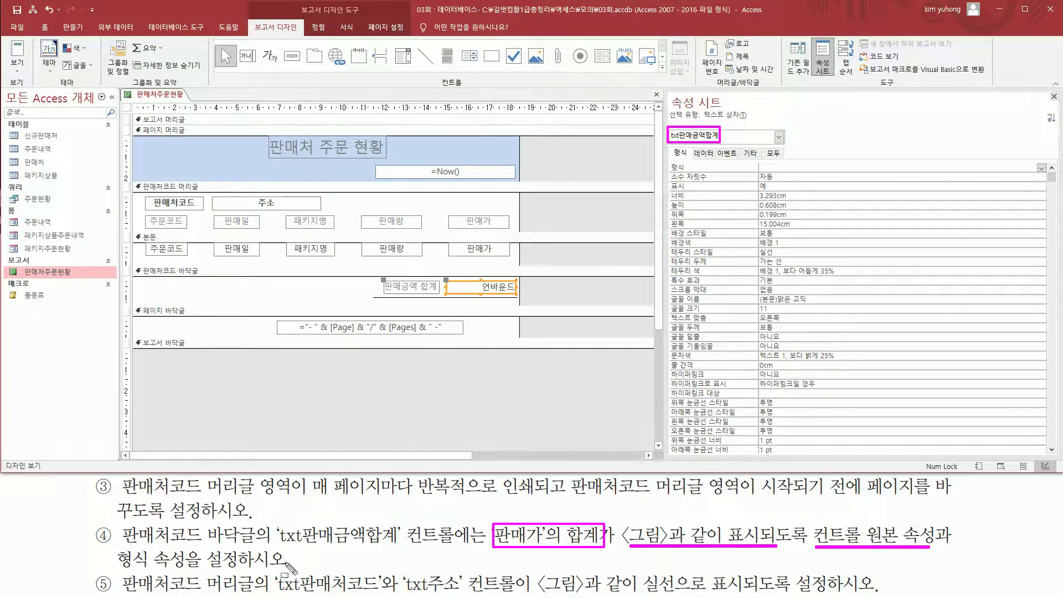
{"action": "left_click_drag", "start_coordinate": [123, 569], "coordinate": [295, 569]}
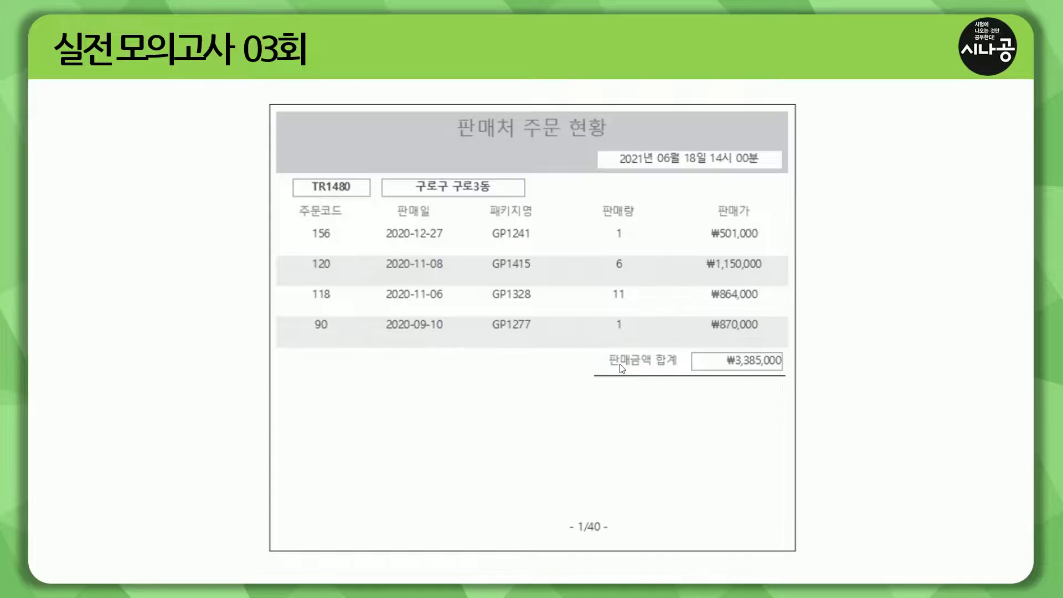
{"action": "mouse_move", "coordinate": [599, 348]}
{"action": "left_mouse_down"}
{"action": "mouse_move", "coordinate": [667, 372]}
{"action": "mouse_move", "coordinate": [793, 373]}
{"action": "left_mouse_up"}
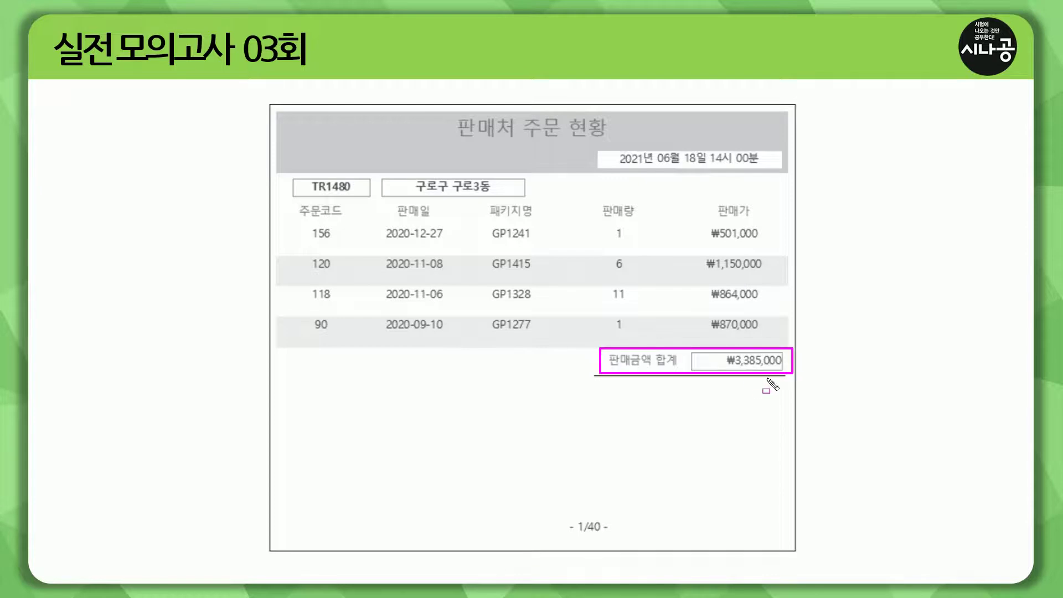
{"action": "left_click_drag", "start_coordinate": [703, 228], "coordinate": [771, 333]}
{"action": "left_click_drag", "start_coordinate": [729, 366], "coordinate": [782, 365]}
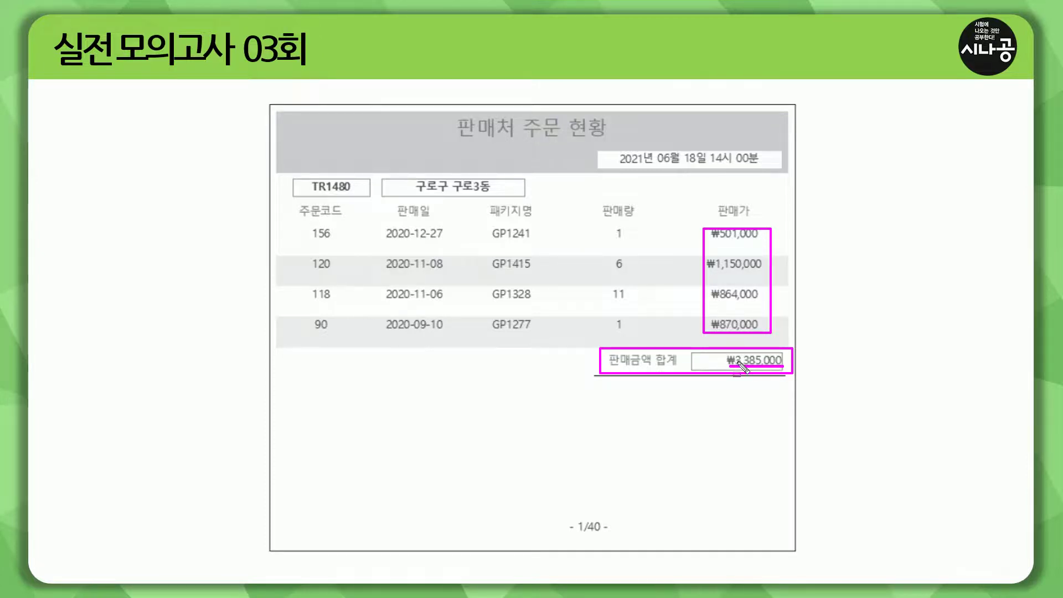
{"action": "key", "text": "Escape"}
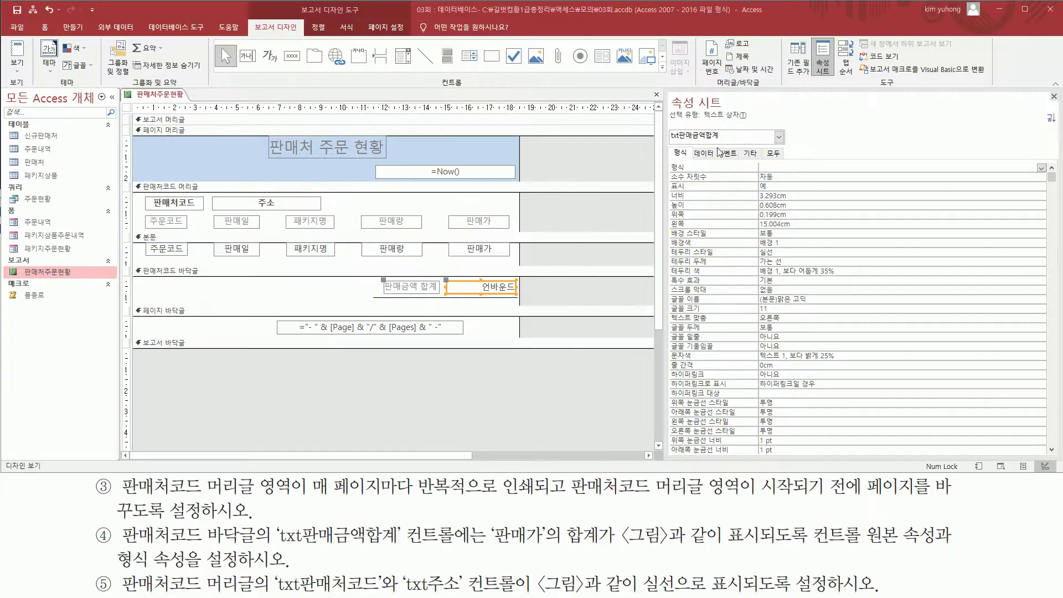
Set the control source of the txt판매금액합계 text box in the 판매처코드 footer to =sum([판매가]).
{"action": "left_click", "coordinate": [704, 155]}
{"action": "left_click", "coordinate": [775, 168]}
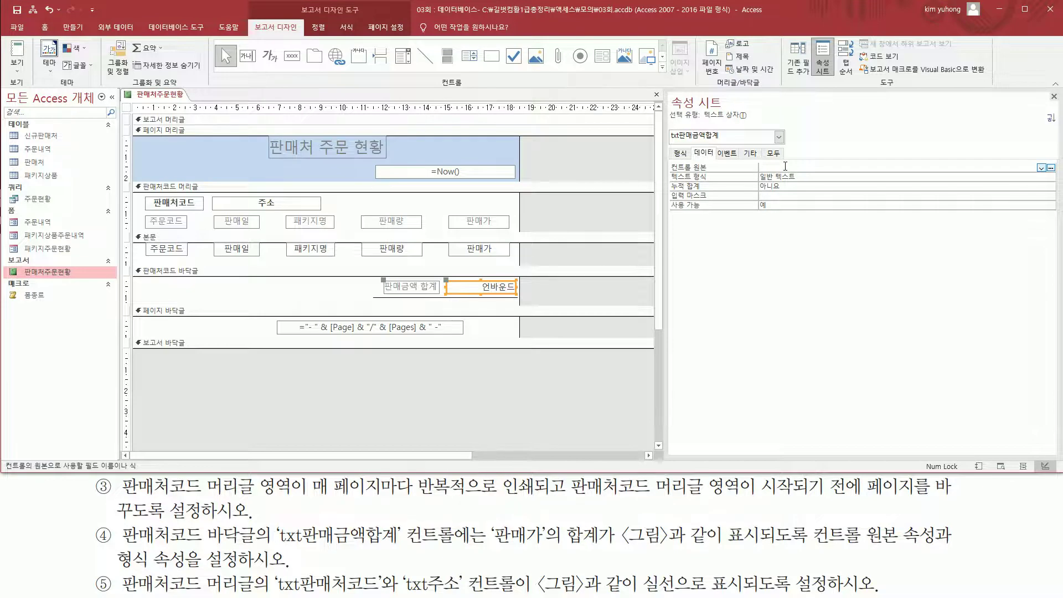
{"action": "type", "text": "=sum("}
{"action": "mouse_move", "coordinate": [489, 513]}
{"action": "left_mouse_down"}
{"action": "mouse_move", "coordinate": [523, 542]}
{"action": "mouse_move", "coordinate": [601, 552]}
{"action": "left_mouse_up"}
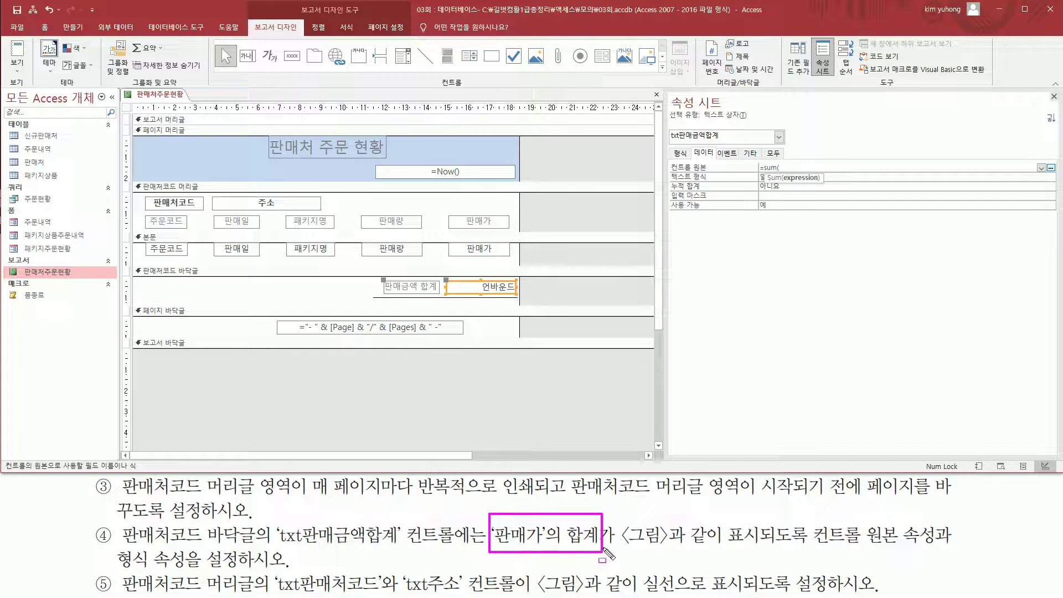
{"action": "key", "text": "Escape"}
{"action": "left_click", "coordinate": [830, 167]}
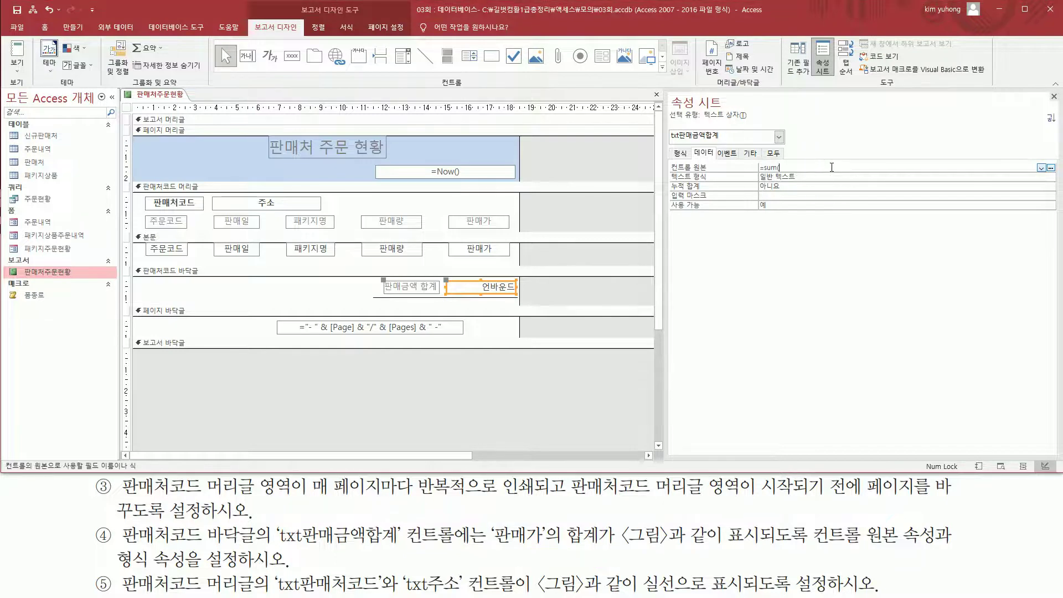
{"action": "type", "text": "["}
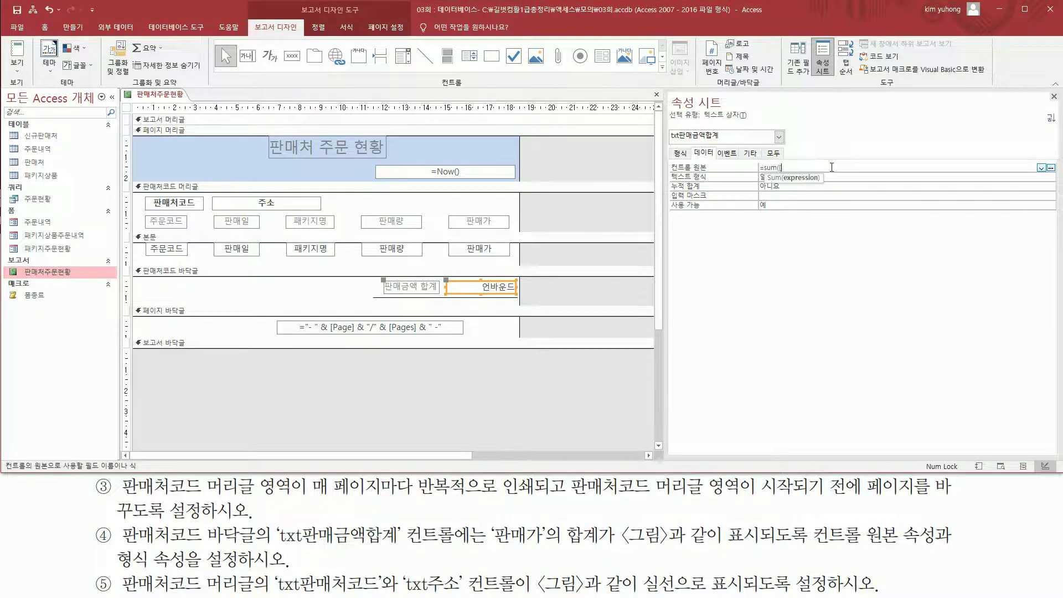
{"action": "type", "text": "판매가"}
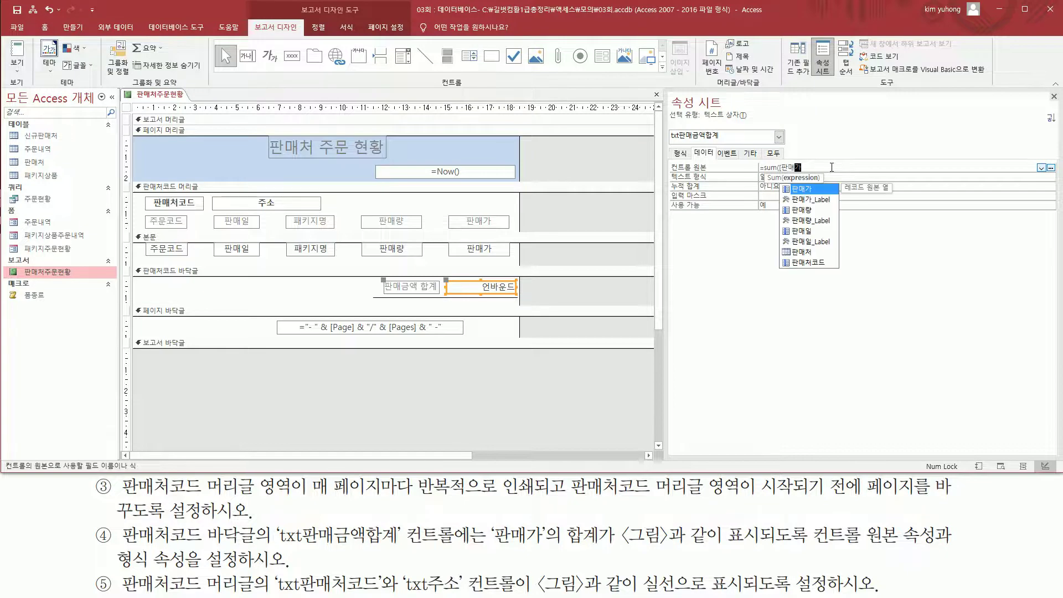
{"action": "type", "text": "])"}
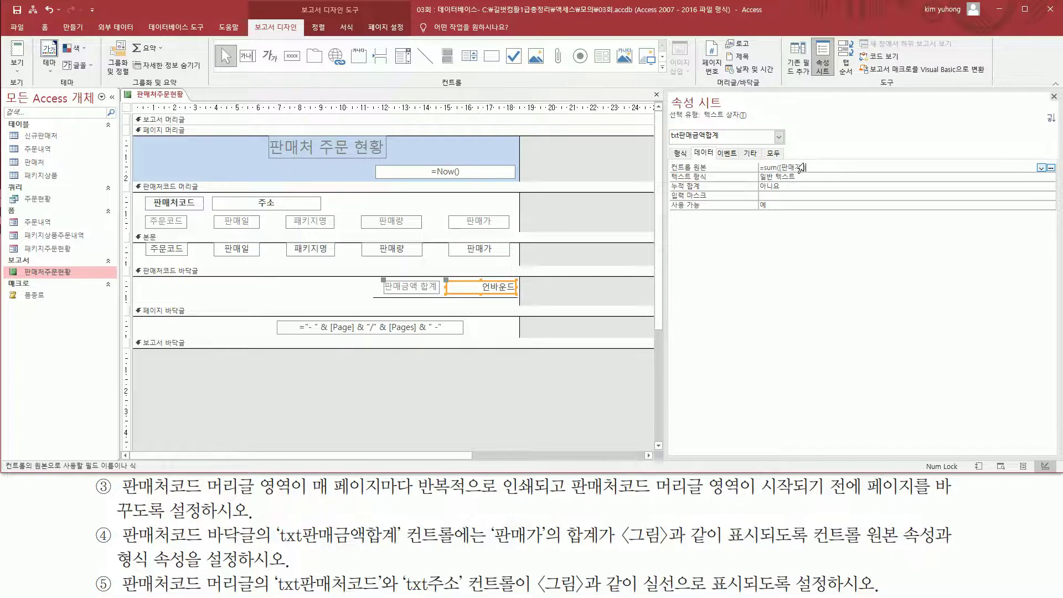
Set the format property of the txt판매금액합계 text box to currency (통화).
{"action": "left_click", "coordinate": [680, 154]}
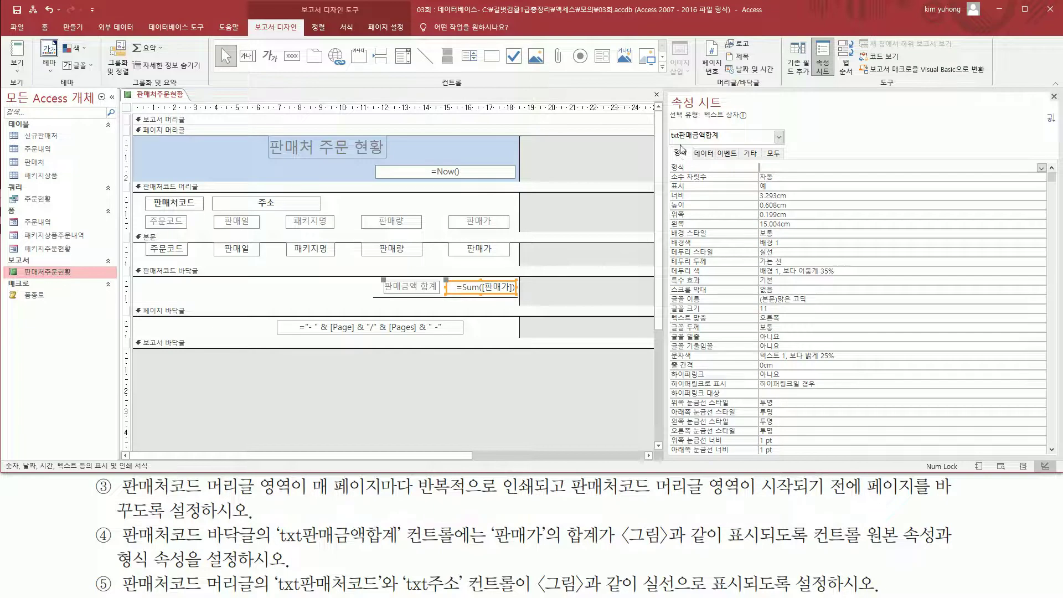
{"action": "left_click", "coordinate": [1041, 168]}
{"action": "left_click", "coordinate": [855, 248]}
Check the 판매금액 합계 value and the 판매처코드 header controls in the report's print preview, and return to design view.
{"action": "left_click", "coordinate": [20, 71]}
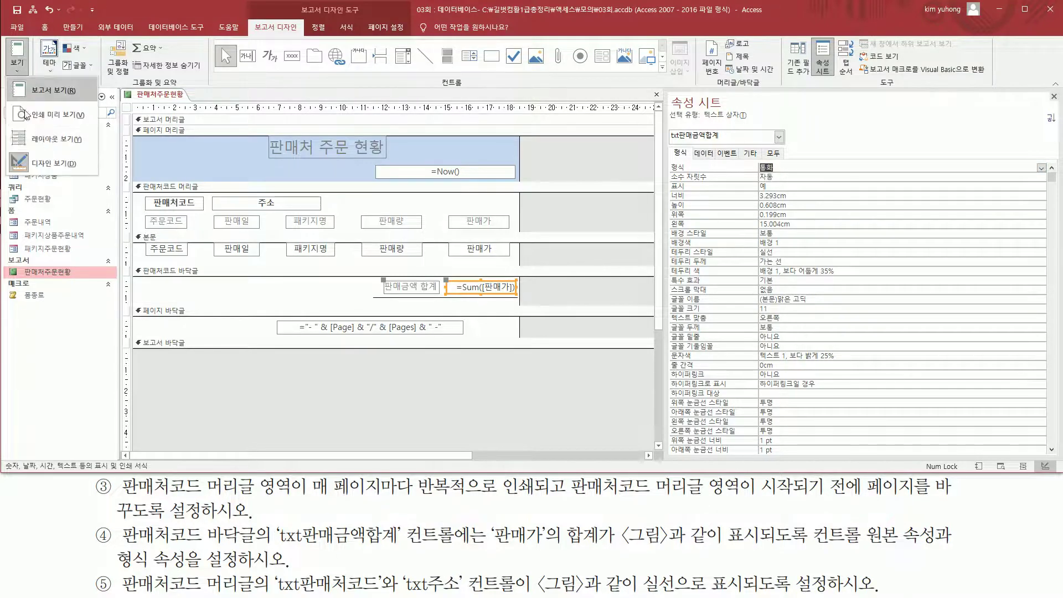
{"action": "left_click", "coordinate": [67, 115]}
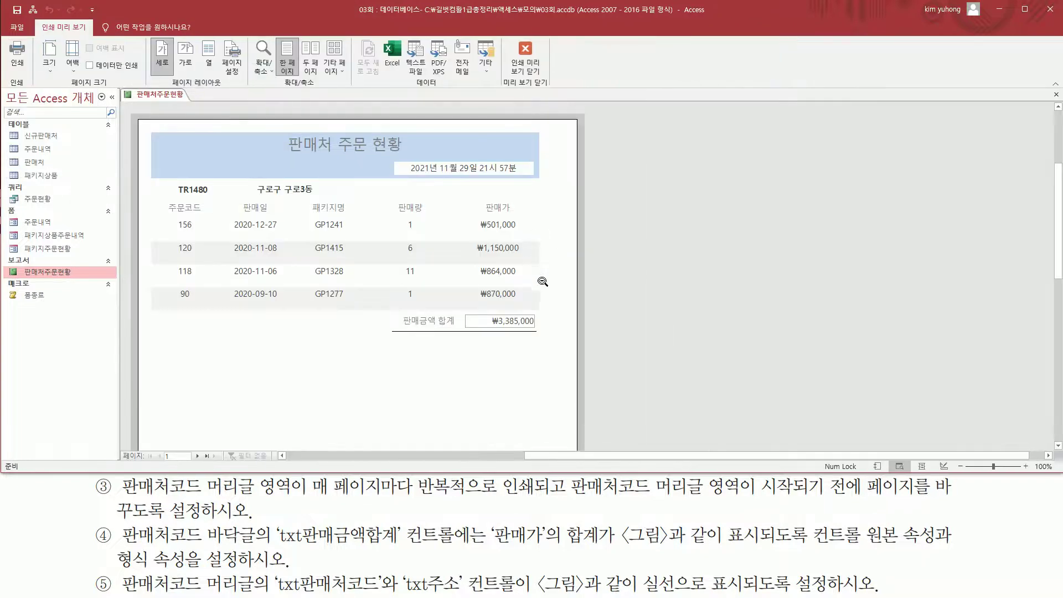
{"action": "left_click_drag", "start_coordinate": [394, 308], "coordinate": [546, 331]}
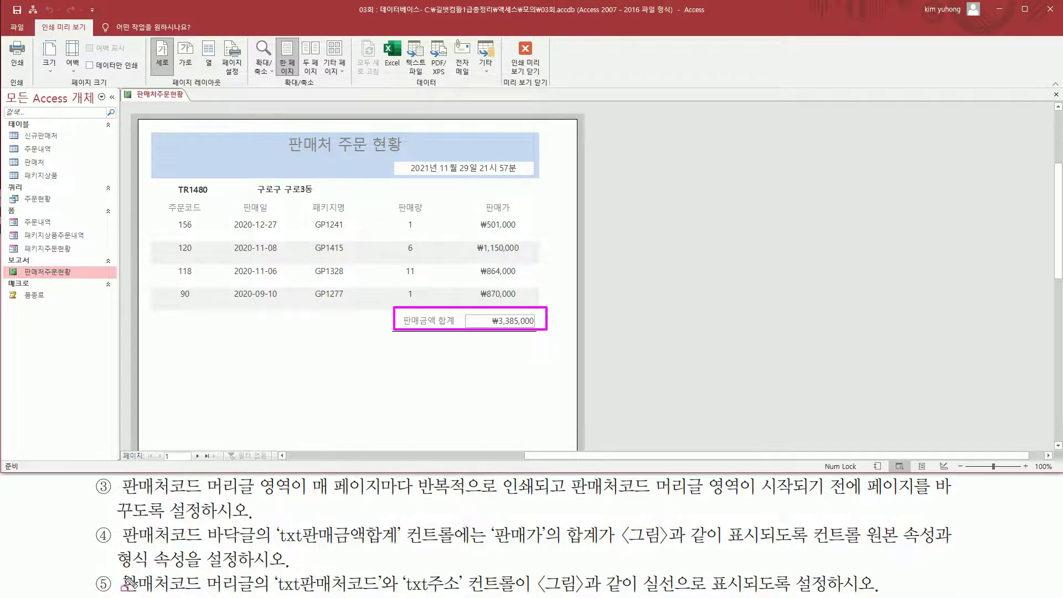
{"action": "mouse_move", "coordinate": [118, 572]}
{"action": "left_mouse_down"}
{"action": "mouse_move", "coordinate": [231, 594]}
{"action": "mouse_move", "coordinate": [460, 593]}
{"action": "left_mouse_up"}
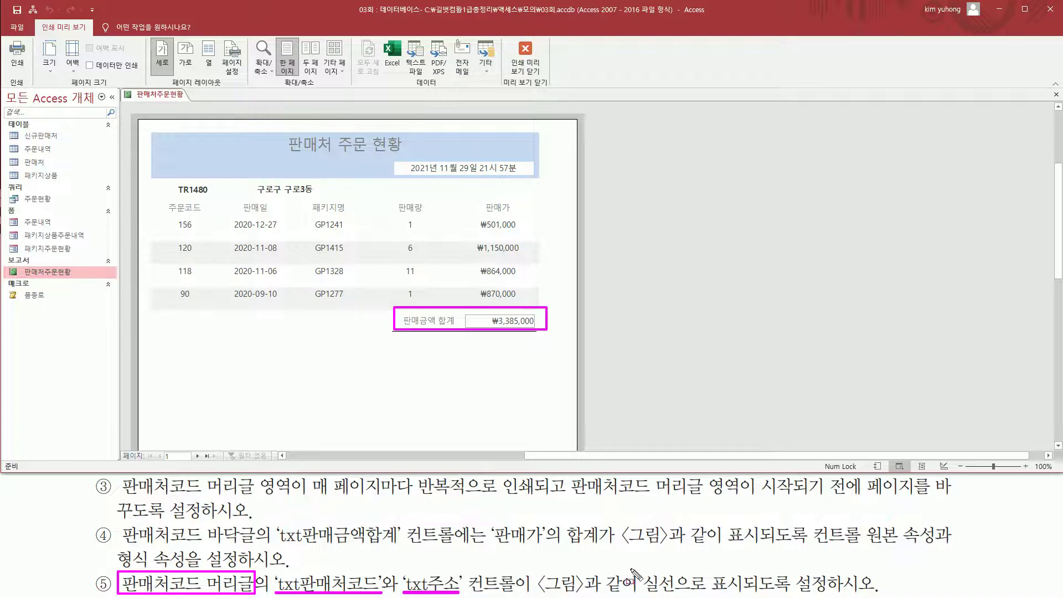
{"action": "mouse_move", "coordinate": [641, 565]}
{"action": "left_mouse_down"}
{"action": "mouse_move", "coordinate": [723, 596]}
{"action": "mouse_move", "coordinate": [899, 593]}
{"action": "left_mouse_up"}
{"action": "key", "text": "Escape"}
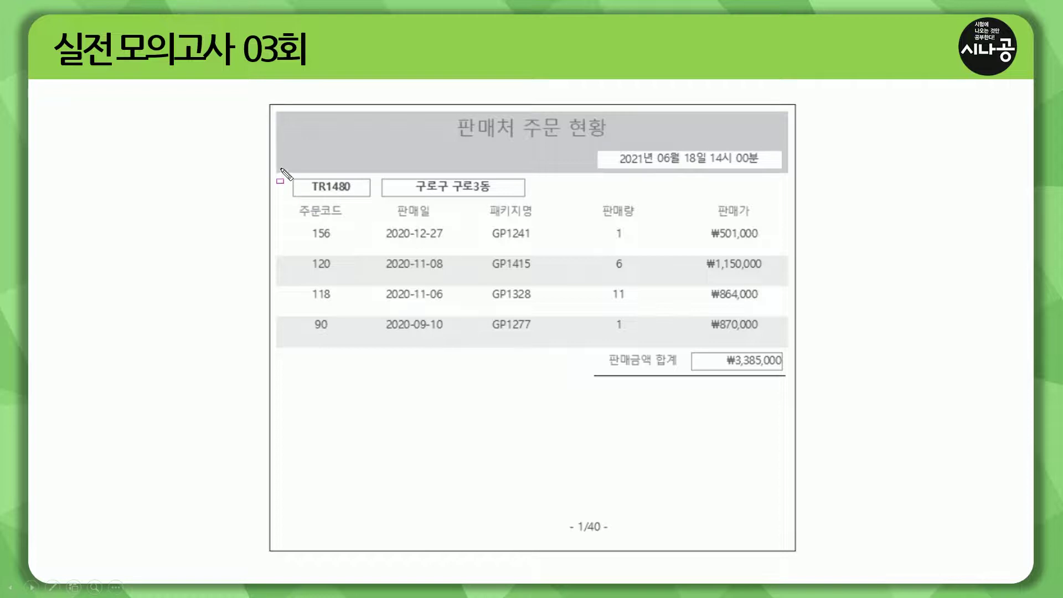
{"action": "left_click_drag", "start_coordinate": [280, 172], "coordinate": [537, 206]}
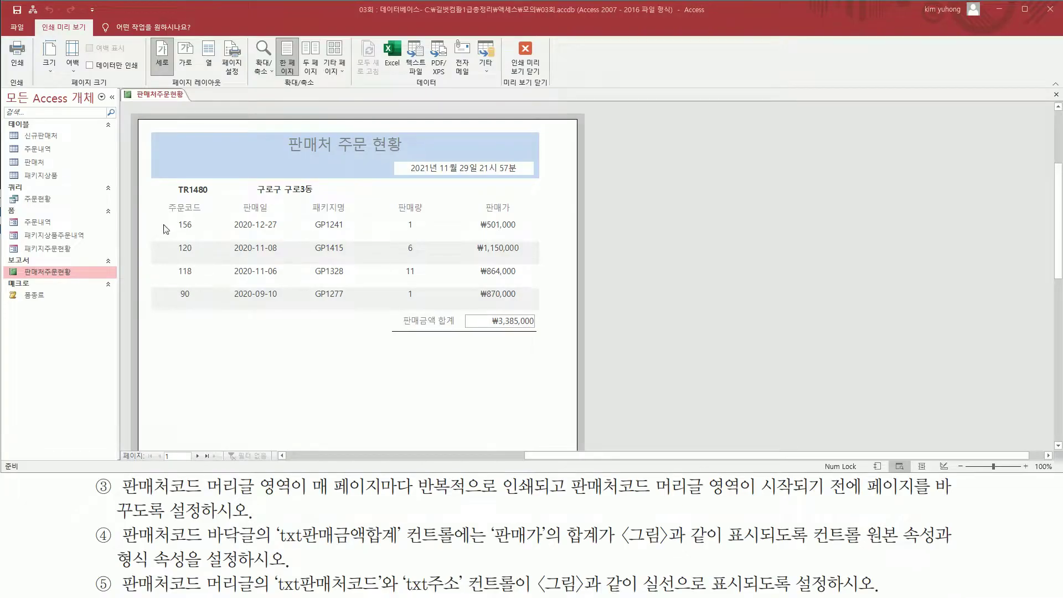
{"action": "left_click_drag", "start_coordinate": [169, 177], "coordinate": [336, 210]}
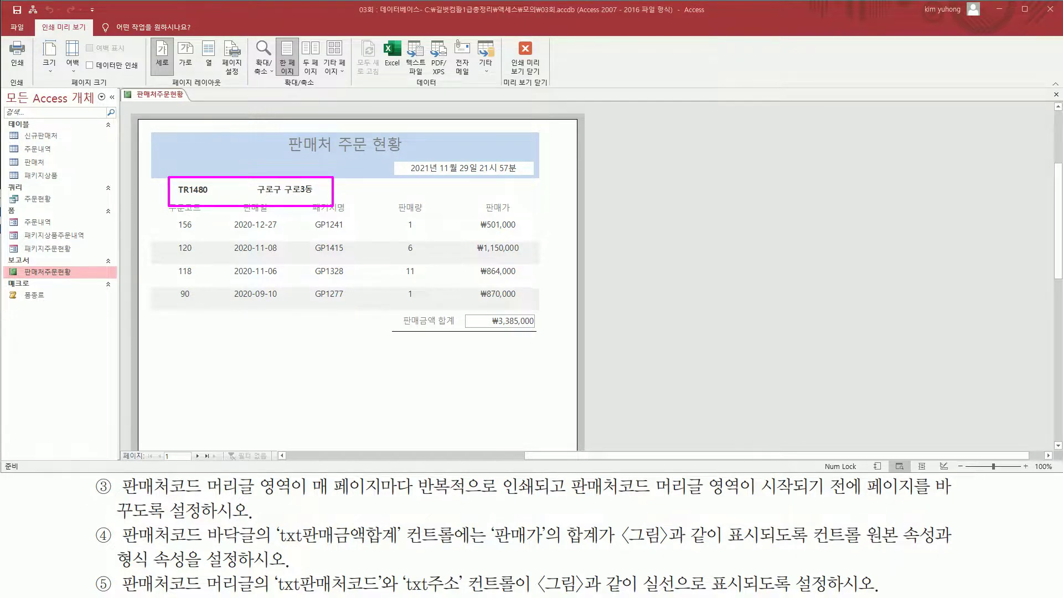
{"action": "key", "text": "Escape"}
{"action": "left_click", "coordinate": [525, 65]}
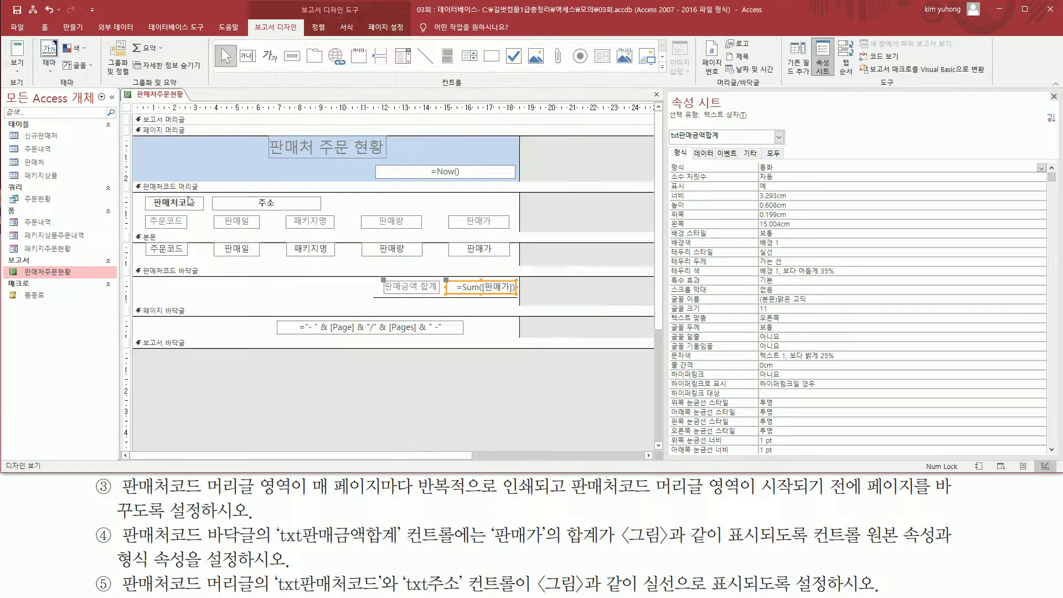
Set the border style (테두리 스타일) of the txt판매처코드 text box in the 판매처코드 header to solid (실선).
{"action": "left_click", "coordinate": [186, 207]}
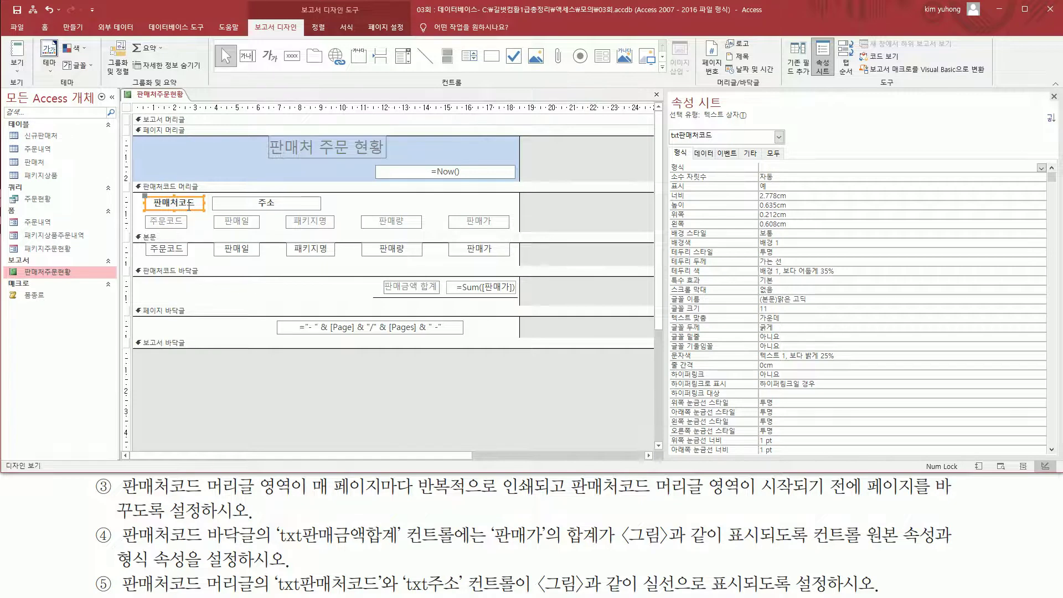
{"action": "left_click_drag", "start_coordinate": [669, 143], "coordinate": [693, 163]}
{"action": "left_click_drag", "start_coordinate": [672, 246], "coordinate": [802, 259]}
{"action": "key", "text": "Escape"}
{"action": "left_click", "coordinate": [973, 250]}
{"action": "left_click", "coordinate": [1041, 253]}
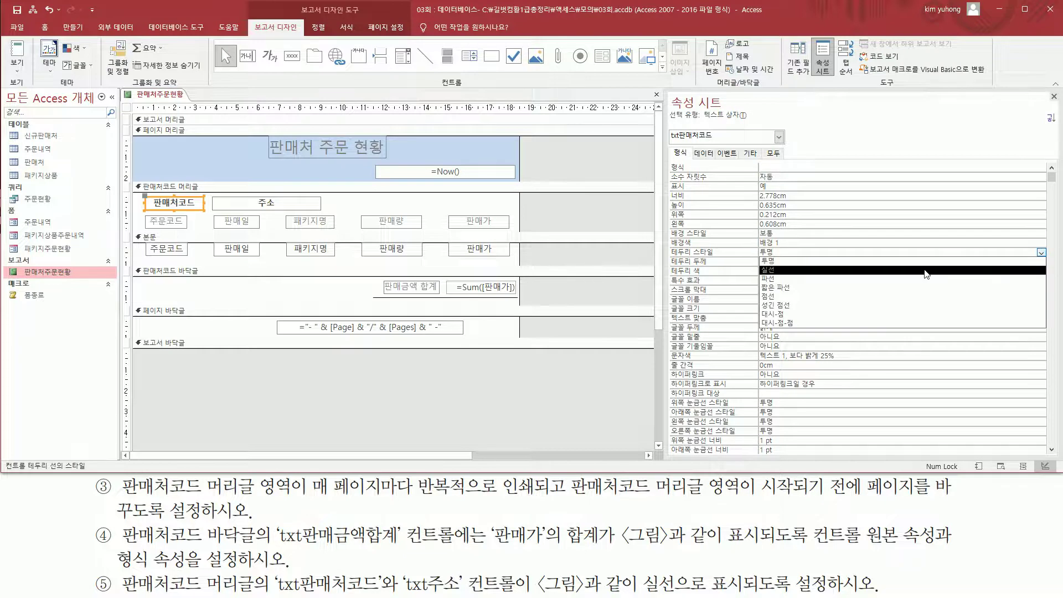
{"action": "left_click", "coordinate": [920, 269]}
Set the border style (테두리 스타일) of the txt주소 text box in the 판매처코드 header to solid (실선).
{"action": "left_click", "coordinate": [276, 206]}
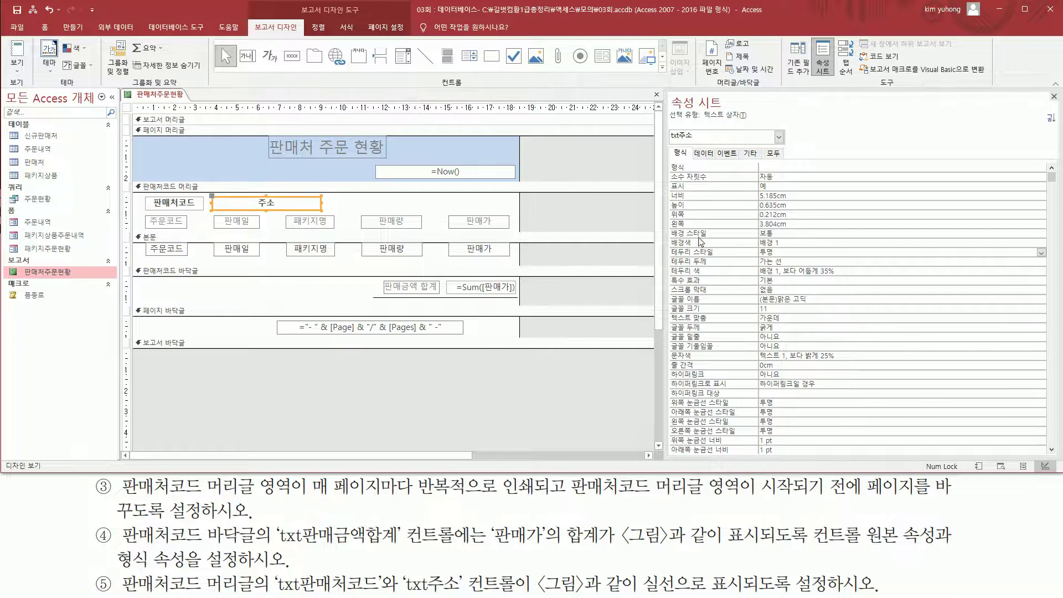
{"action": "left_click", "coordinate": [996, 251]}
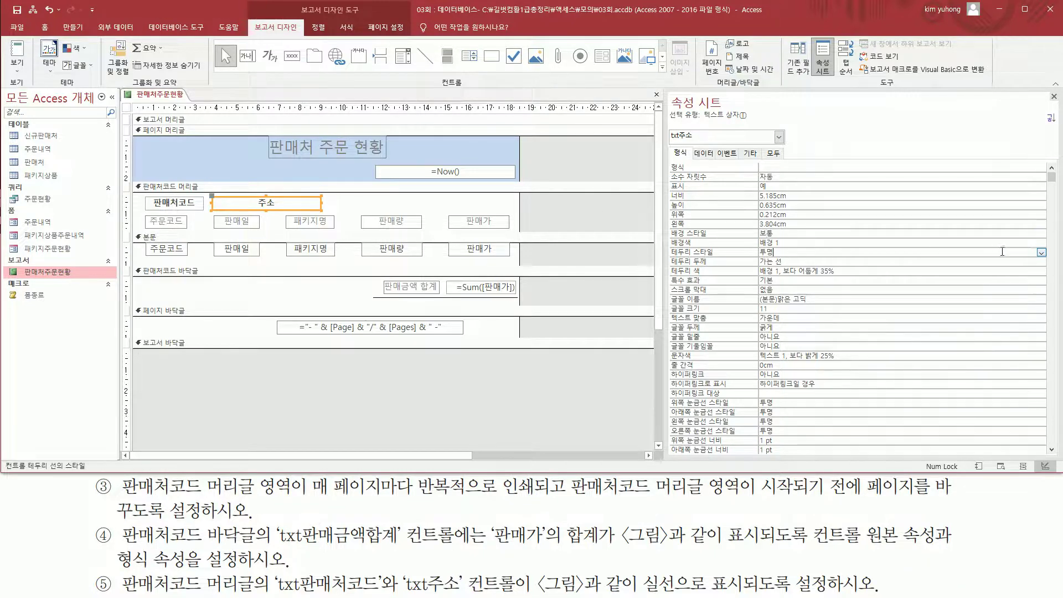
{"action": "left_click", "coordinate": [1041, 252]}
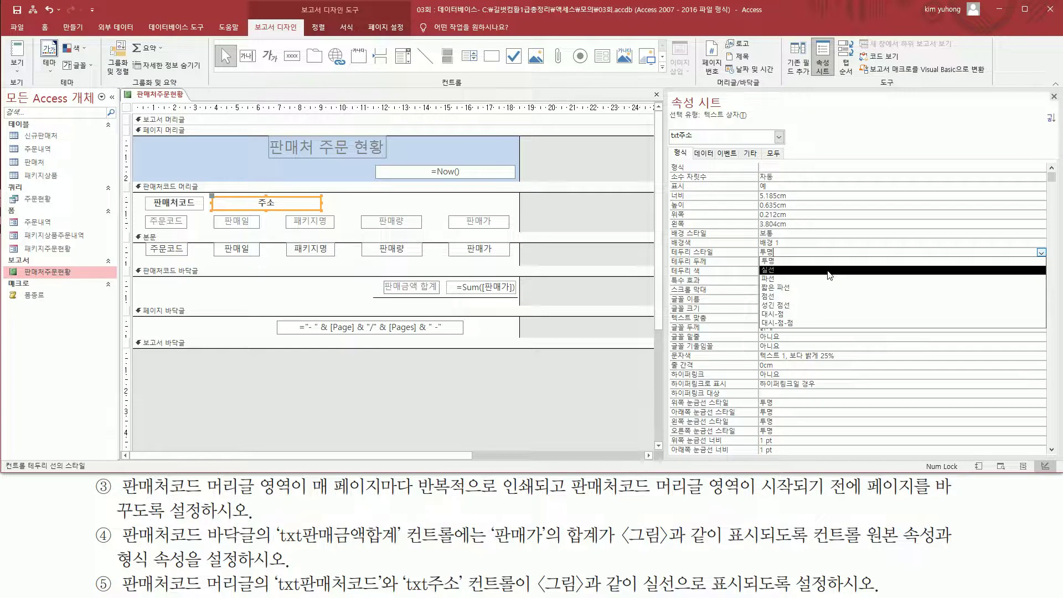
{"action": "left_click", "coordinate": [828, 271]}
{"action": "left_click", "coordinate": [382, 206]}
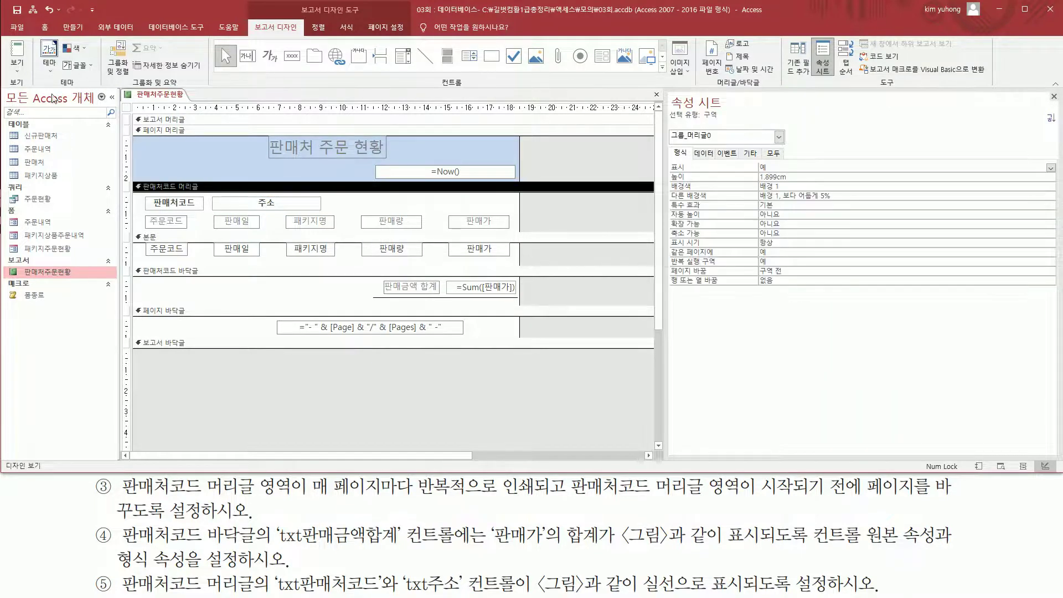
Check the borders of the 판매처코드 and 주소 controls in the report's print preview, and return to design view.
{"action": "left_click", "coordinate": [18, 67]}
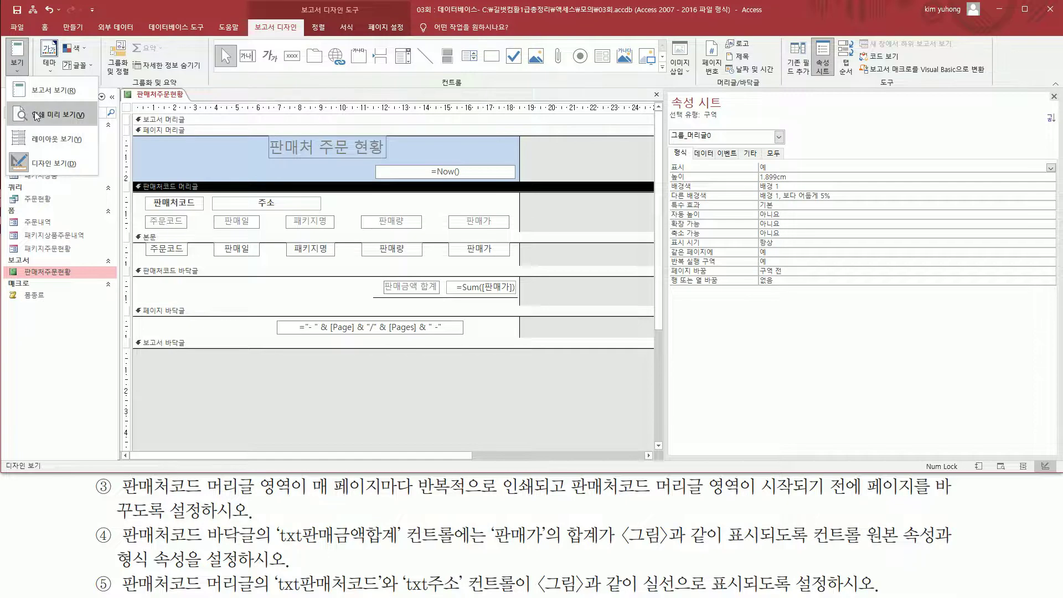
{"action": "left_click", "coordinate": [52, 115]}
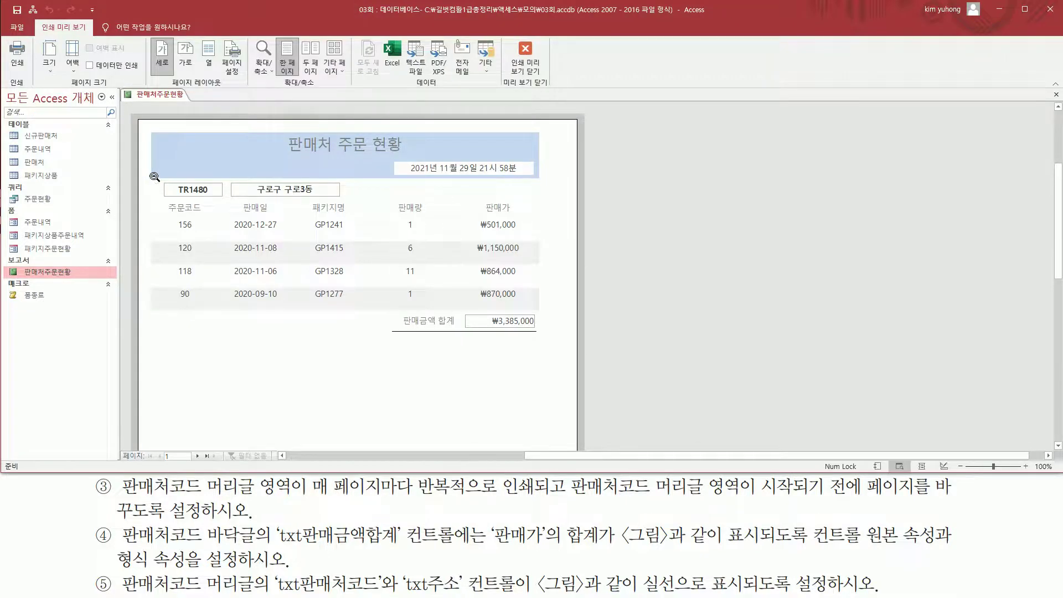
{"action": "left_click_drag", "start_coordinate": [153, 175], "coordinate": [363, 204]}
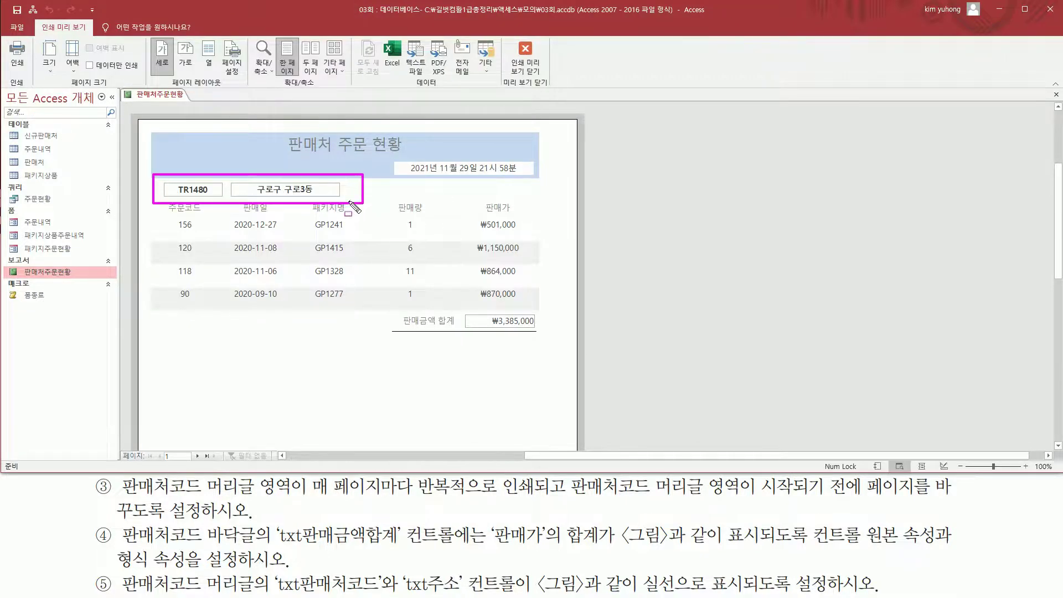
{"action": "key", "text": "Escape"}
{"action": "left_click", "coordinate": [524, 61]}
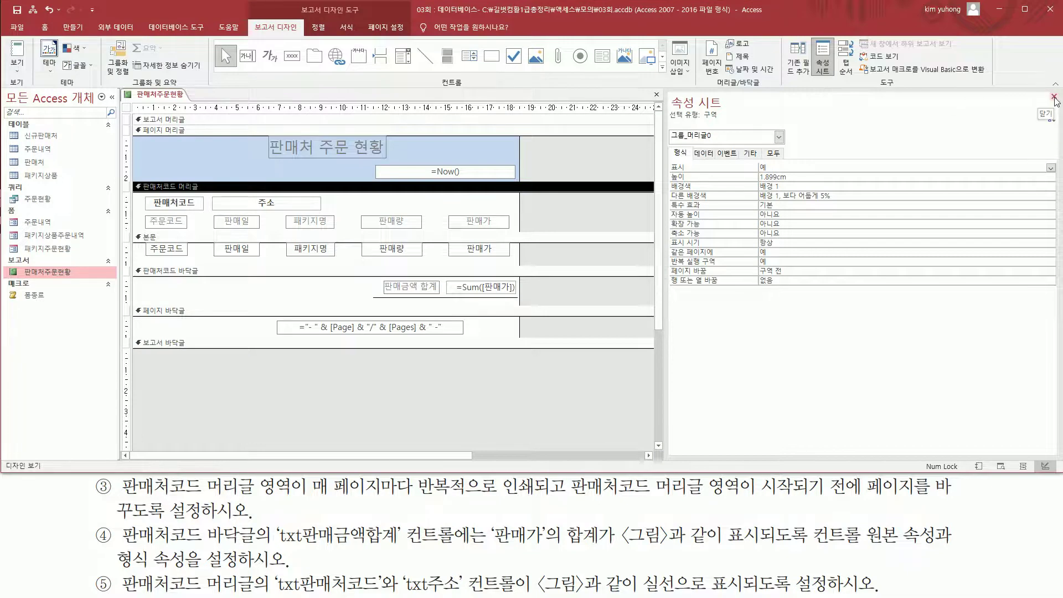
Hide the property sheet, and close the 판매처주문현황 report with its design changes saved.
{"action": "left_click", "coordinate": [1053, 98]}
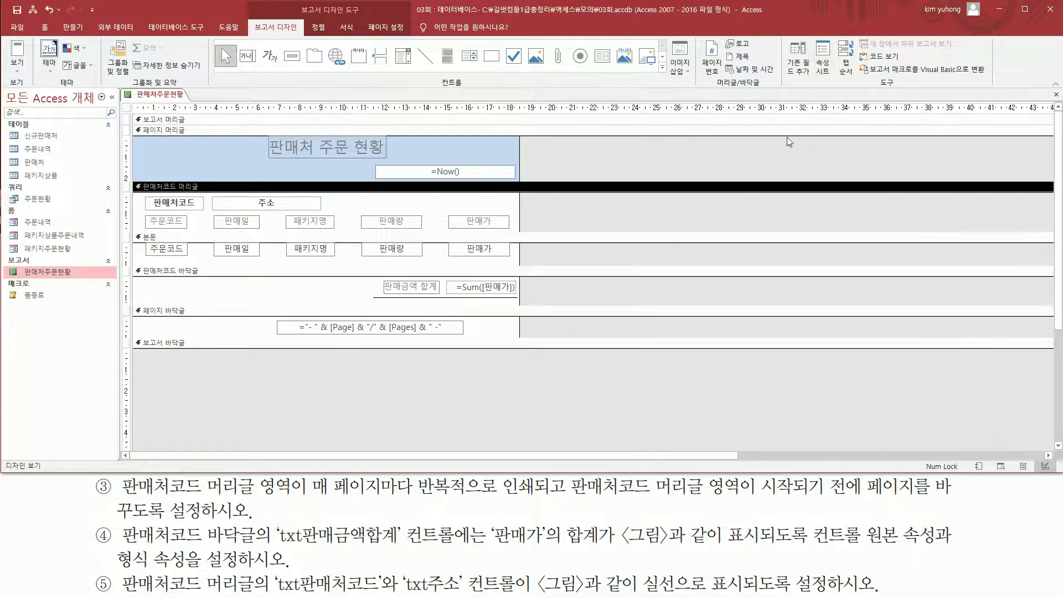
{"action": "left_click", "coordinate": [1056, 95]}
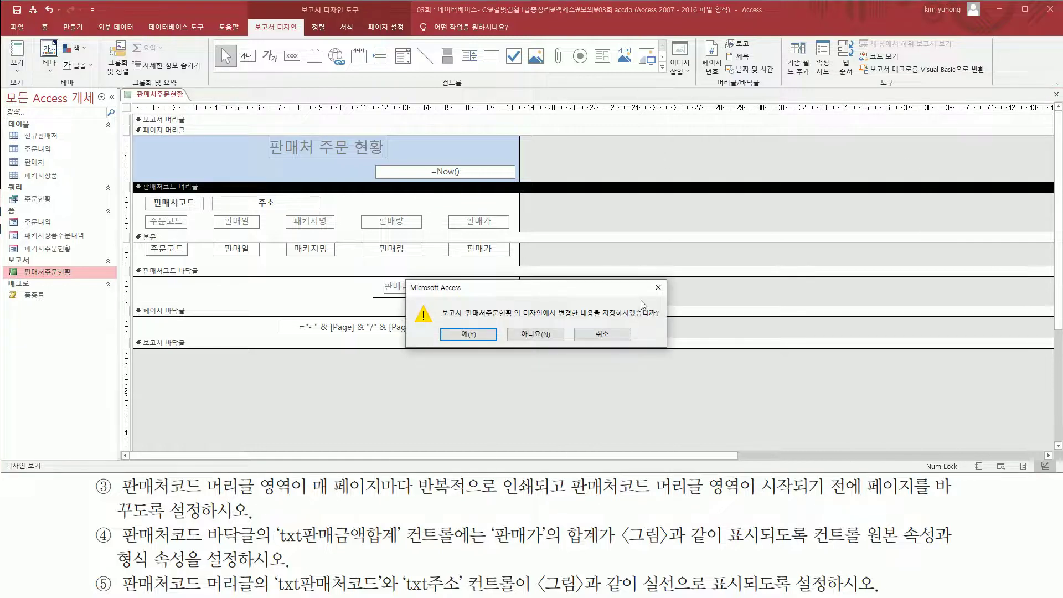
{"action": "left_click", "coordinate": [468, 334]}
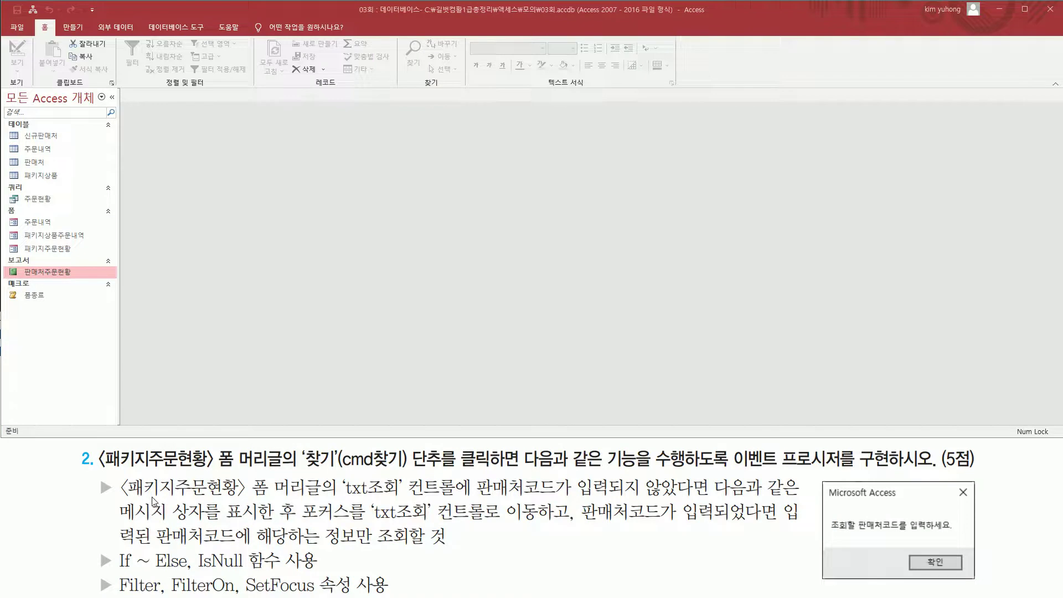
Open the 패키지주문현황 form in form view.
{"action": "mouse_move", "coordinate": [97, 470]}
{"action": "left_mouse_down"}
{"action": "mouse_move", "coordinate": [145, 474]}
{"action": "mouse_move", "coordinate": [250, 451]}
{"action": "mouse_move", "coordinate": [220, 470]}
{"action": "left_mouse_up"}
{"action": "left_click_drag", "start_coordinate": [21, 240], "coordinate": [94, 274]}
{"action": "key", "text": "Escape"}
{"action": "left_click", "coordinate": [66, 250]}
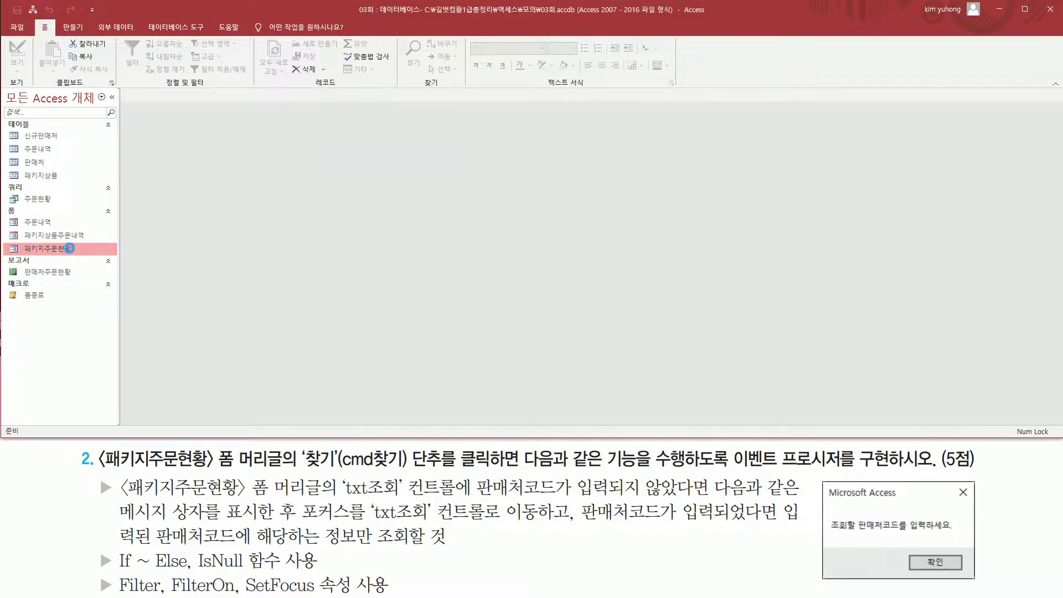
{"action": "double_click", "coordinate": [69, 250]}
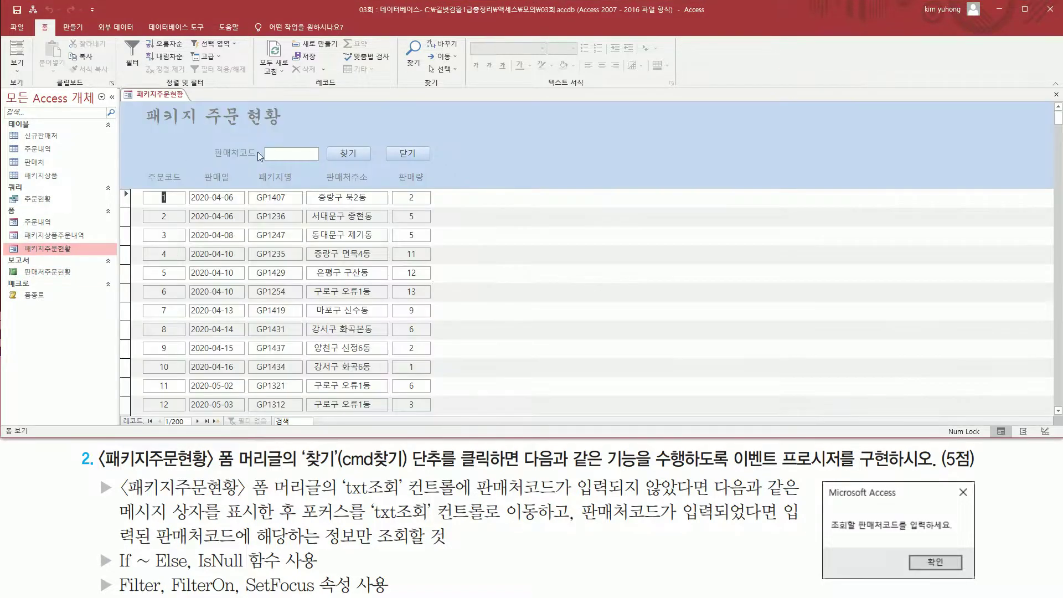
Examine the form header's 판매처코드 search box and 찾기 button against the task's requirements for empty and entered codes.
{"action": "mouse_move", "coordinate": [214, 446]}
{"action": "left_mouse_down"}
{"action": "mouse_move", "coordinate": [289, 469]}
{"action": "mouse_move", "coordinate": [447, 468]}
{"action": "left_mouse_up"}
{"action": "left_click_drag", "start_coordinate": [333, 138], "coordinate": [371, 168]}
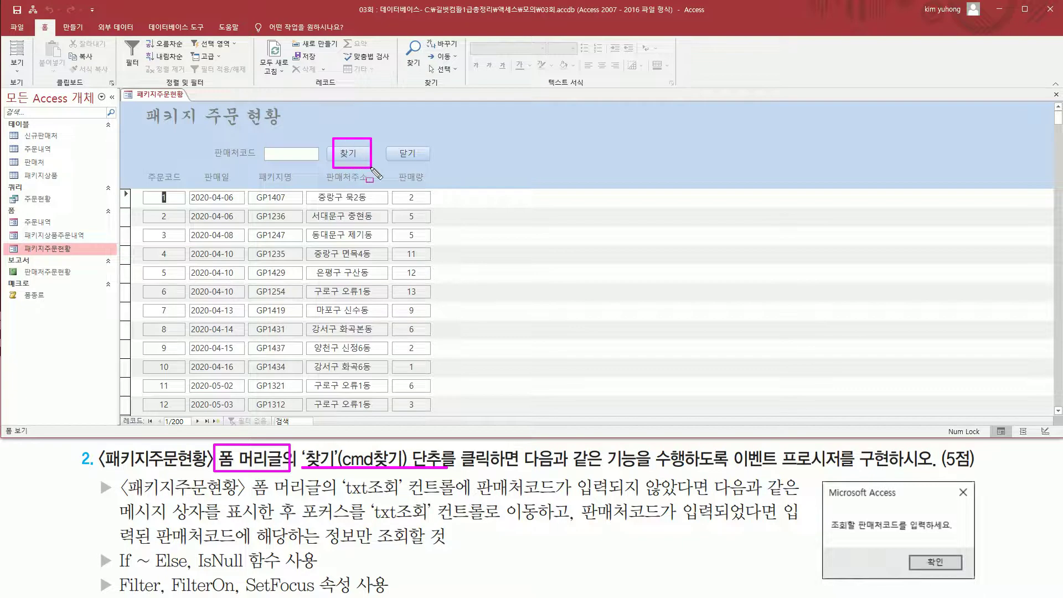
{"action": "mouse_move", "coordinate": [459, 438]}
{"action": "left_mouse_down"}
{"action": "mouse_move", "coordinate": [535, 480]}
{"action": "mouse_move", "coordinate": [527, 472]}
{"action": "left_mouse_up"}
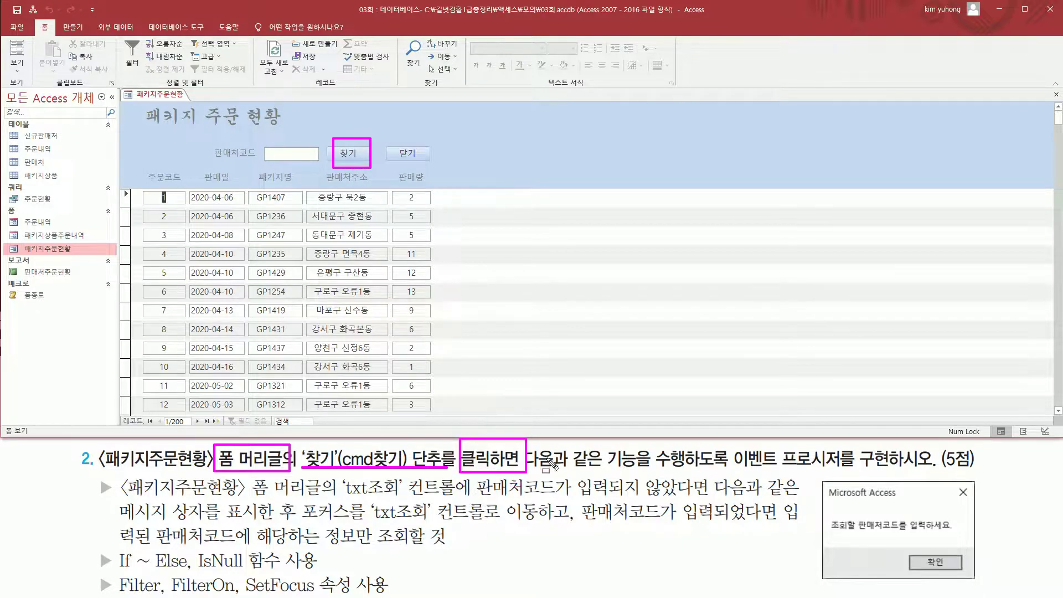
{"action": "left_click_drag", "start_coordinate": [734, 468], "coordinate": [939, 468]}
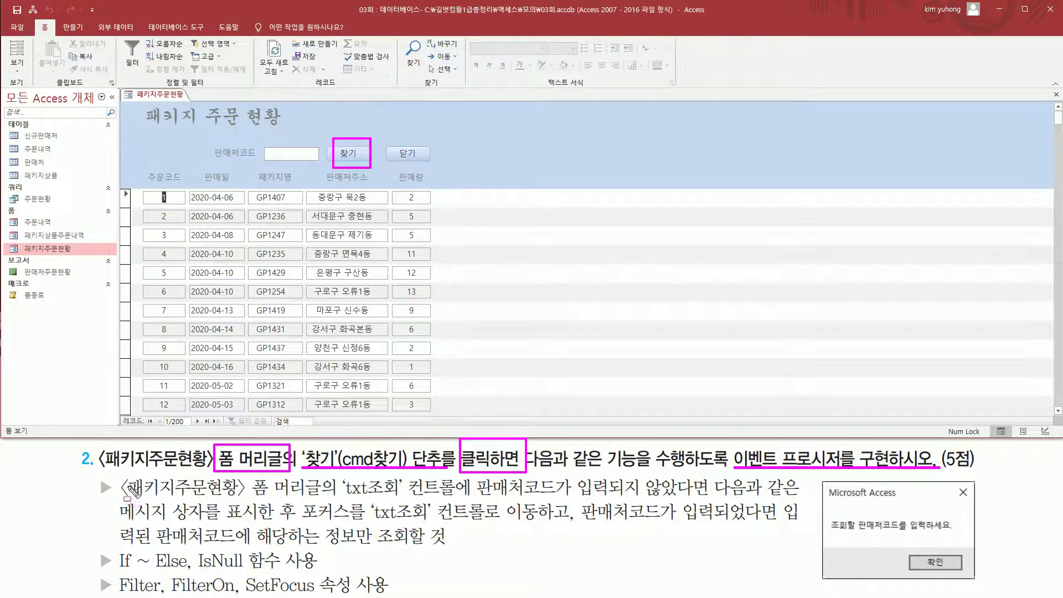
{"action": "left_click_drag", "start_coordinate": [125, 495], "coordinate": [456, 495]}
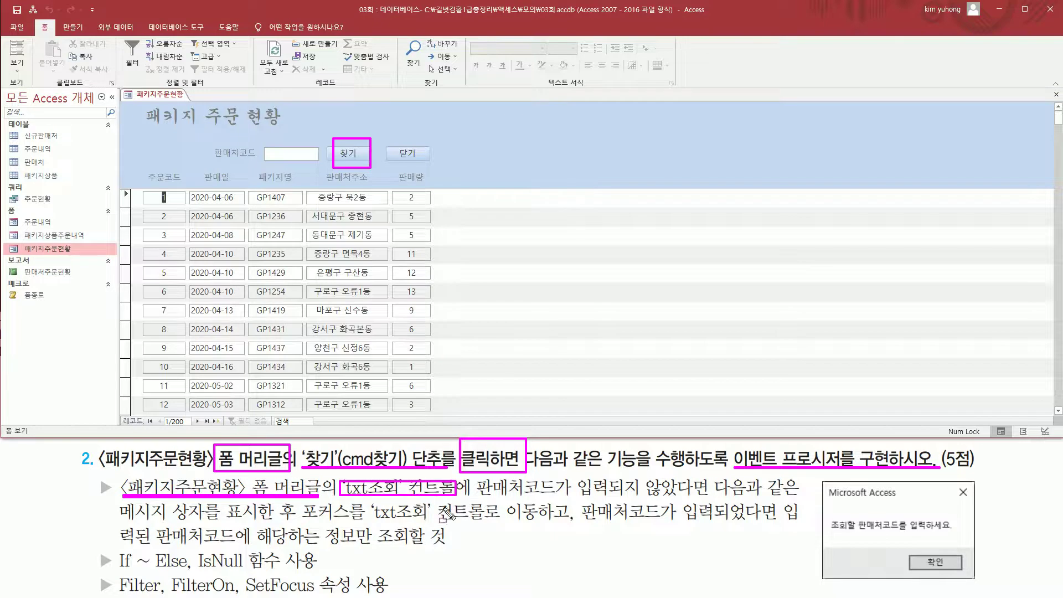
{"action": "left_click_drag", "start_coordinate": [260, 143], "coordinate": [319, 165]}
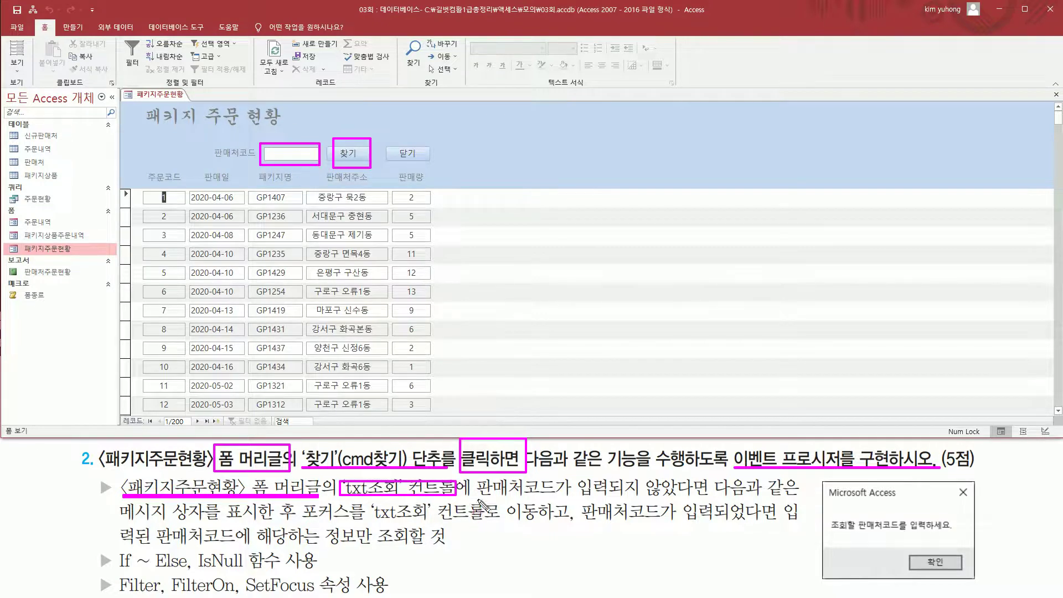
{"action": "left_click_drag", "start_coordinate": [477, 496], "coordinate": [705, 495]}
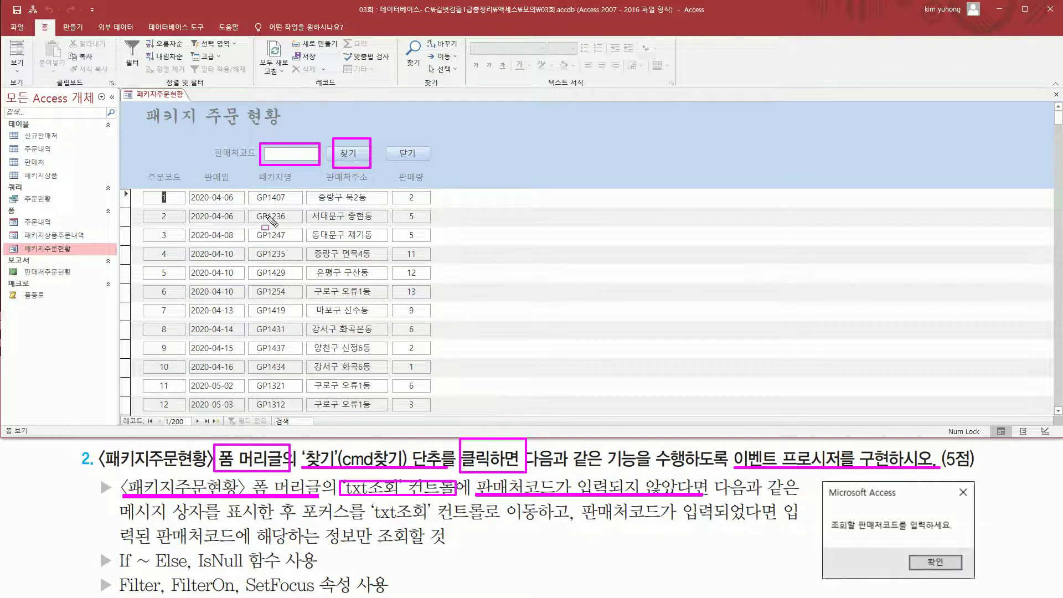
{"action": "mouse_move", "coordinate": [138, 192]}
{"action": "left_mouse_down"}
{"action": "mouse_move", "coordinate": [365, 390]}
{"action": "mouse_move", "coordinate": [445, 411]}
{"action": "mouse_move", "coordinate": [438, 420]}
{"action": "left_mouse_up"}
{"action": "key", "text": "Escape"}
{"action": "key", "text": "ctrl+2"}
{"action": "mouse_move", "coordinate": [264, 141]}
{"action": "left_mouse_down"}
{"action": "mouse_move", "coordinate": [305, 165]}
{"action": "mouse_move", "coordinate": [366, 149]}
{"action": "mouse_move", "coordinate": [367, 162]}
{"action": "left_mouse_up"}
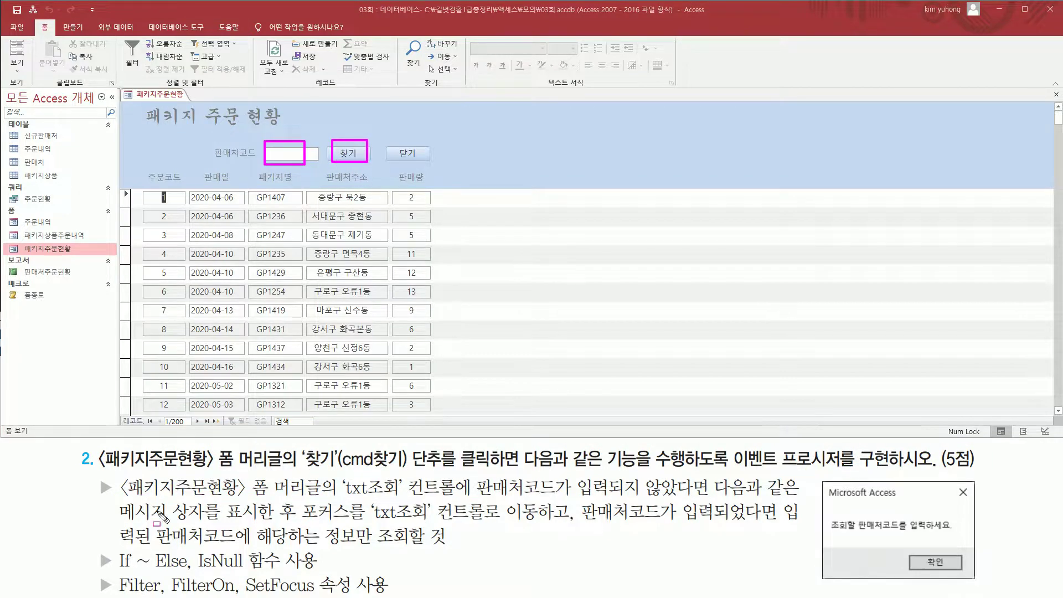
{"action": "mouse_move", "coordinate": [117, 521]}
{"action": "left_mouse_down"}
{"action": "mouse_move", "coordinate": [354, 521]}
{"action": "mouse_move", "coordinate": [369, 512]}
{"action": "mouse_move", "coordinate": [550, 523]}
{"action": "left_mouse_up"}
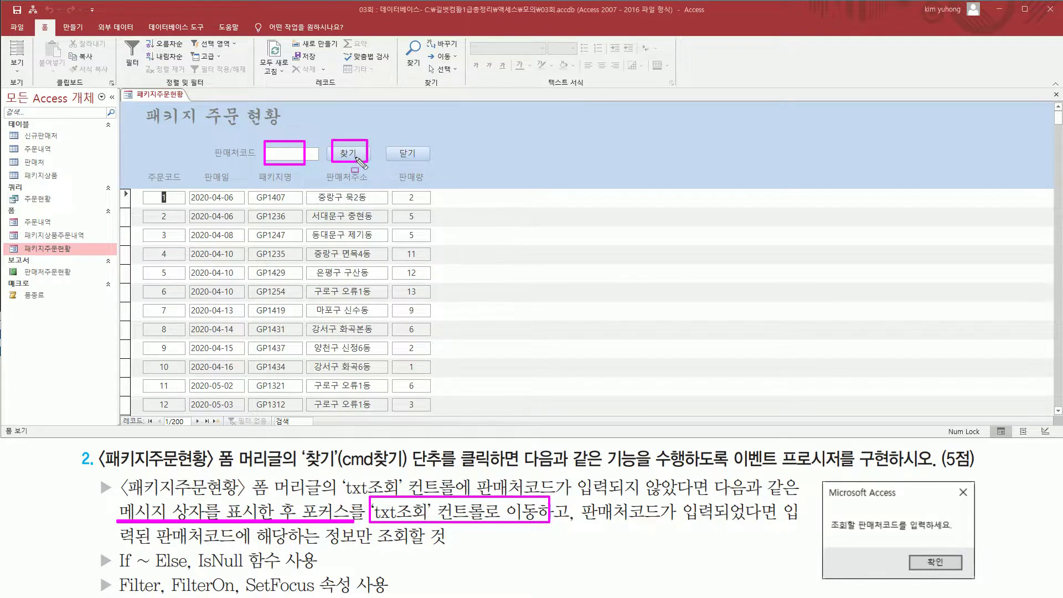
{"action": "left_click_drag", "start_coordinate": [820, 479], "coordinate": [978, 585]}
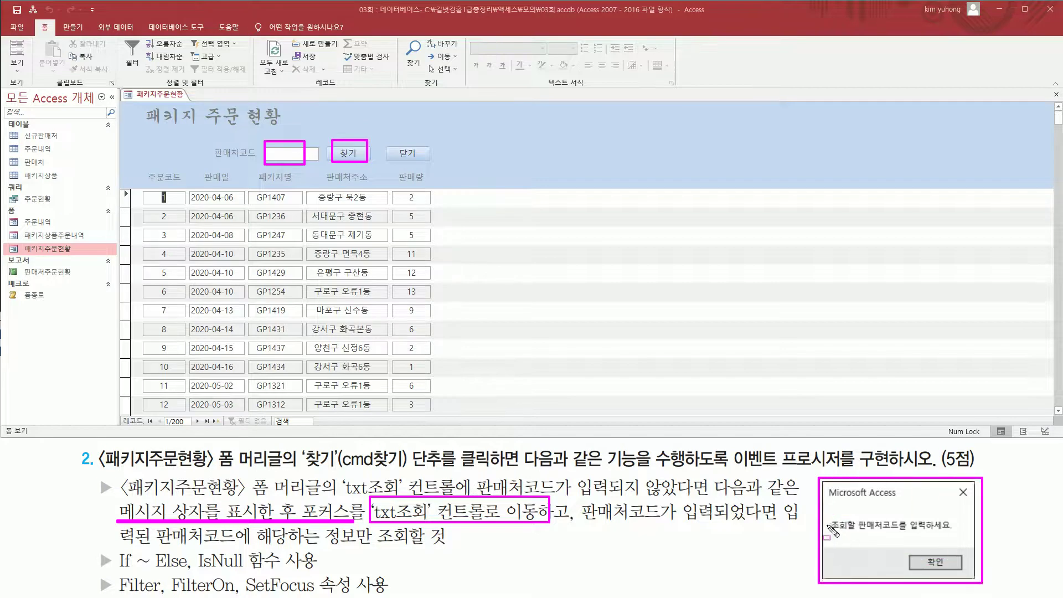
{"action": "left_click_drag", "start_coordinate": [825, 531], "coordinate": [953, 532]}
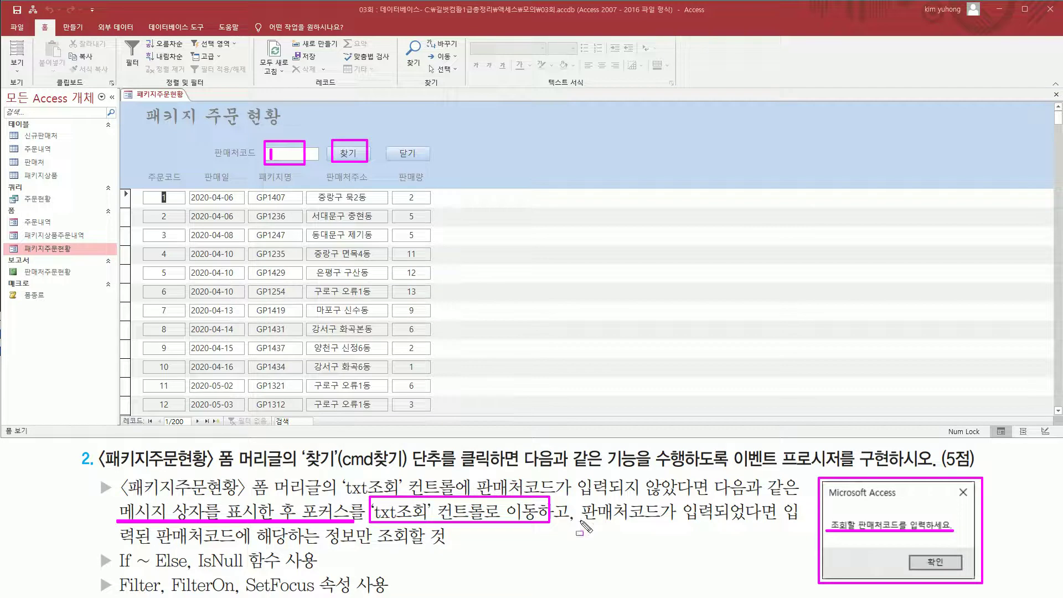
{"action": "left_click_drag", "start_coordinate": [581, 521], "coordinate": [791, 523]}
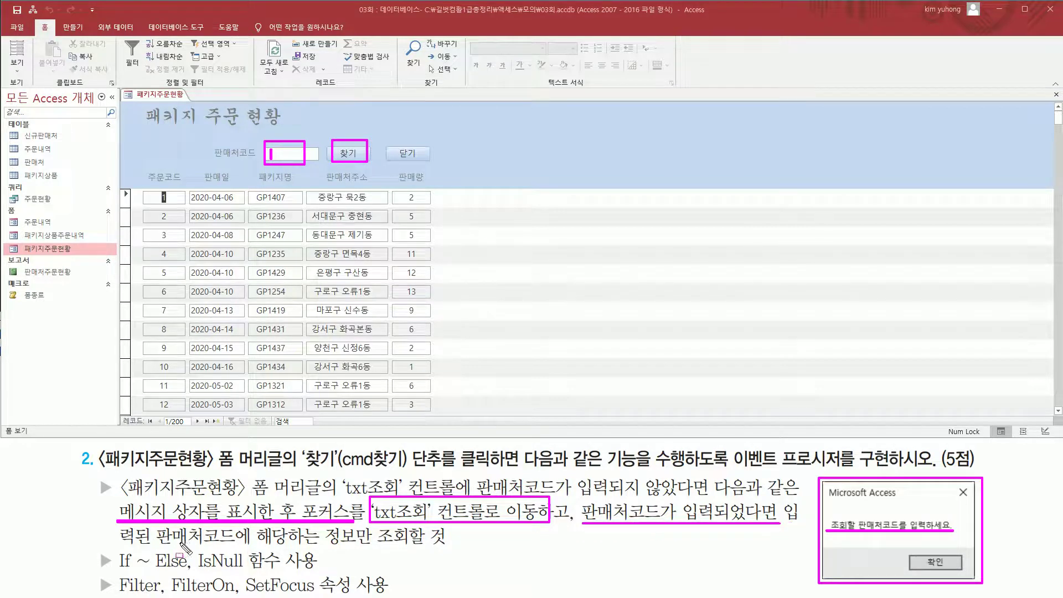
{"action": "left_click_drag", "start_coordinate": [158, 542], "coordinate": [440, 542]}
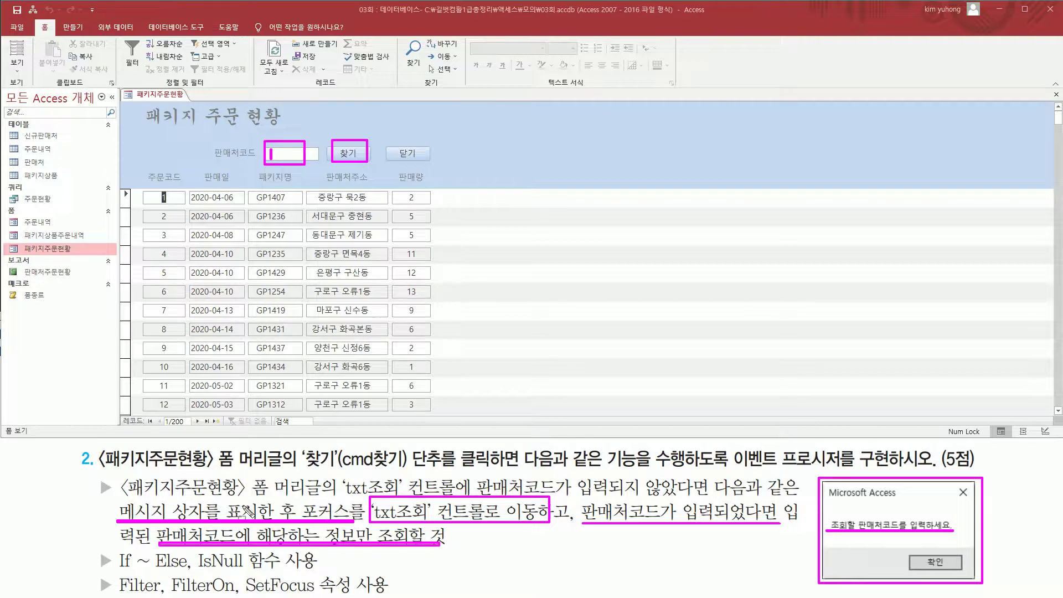
Review how the task's If ~ Else, IsNull, SetFocus, Filter and FilterOn requirements apply to the 찾기 button.
{"action": "key", "text": "Escape"}
{"action": "left_click_drag", "start_coordinate": [326, 143], "coordinate": [375, 163]}
{"action": "left_click_drag", "start_coordinate": [267, 159], "coordinate": [310, 158]}
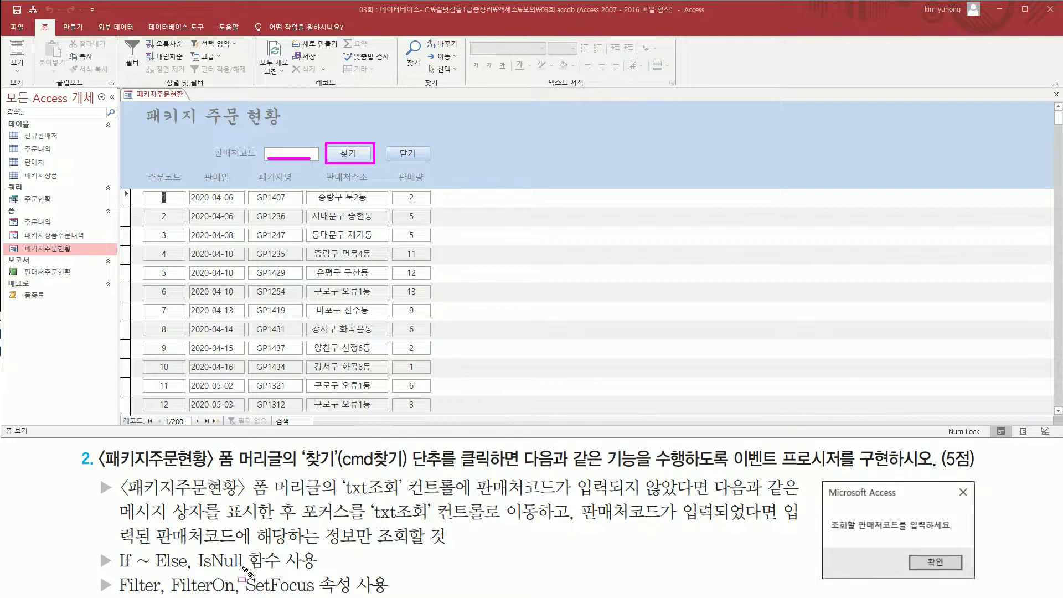
{"action": "left_click_drag", "start_coordinate": [115, 546], "coordinate": [192, 574]}
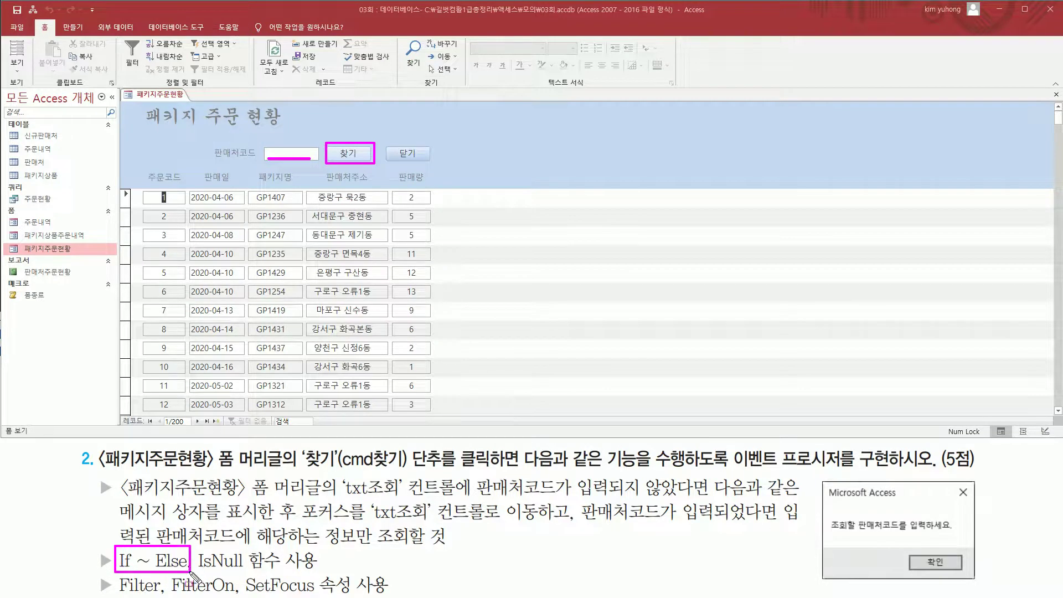
{"action": "left_click_drag", "start_coordinate": [341, 495], "coordinate": [449, 495]}
{"action": "left_click_drag", "start_coordinate": [196, 568], "coordinate": [283, 569]}
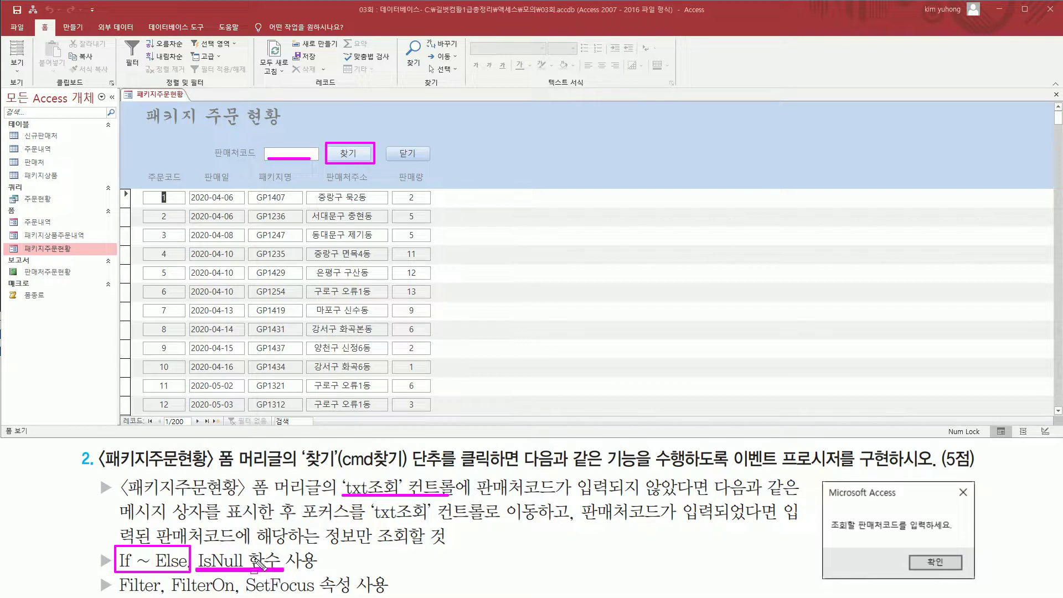
{"action": "left_click_drag", "start_coordinate": [823, 483], "coordinate": [975, 580]}
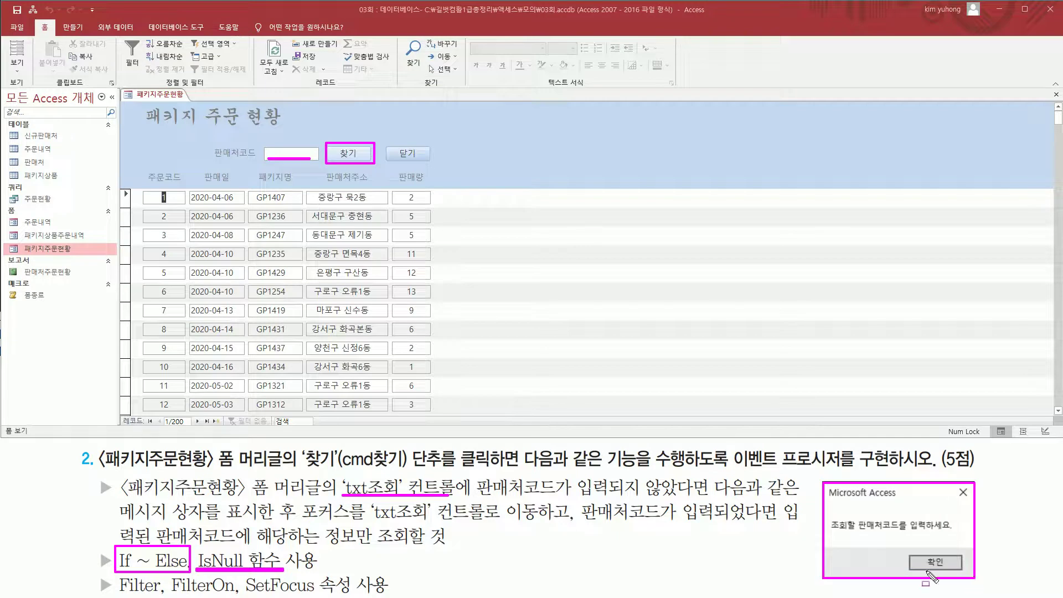
{"action": "left_click_drag", "start_coordinate": [296, 520], "coordinate": [547, 521]}
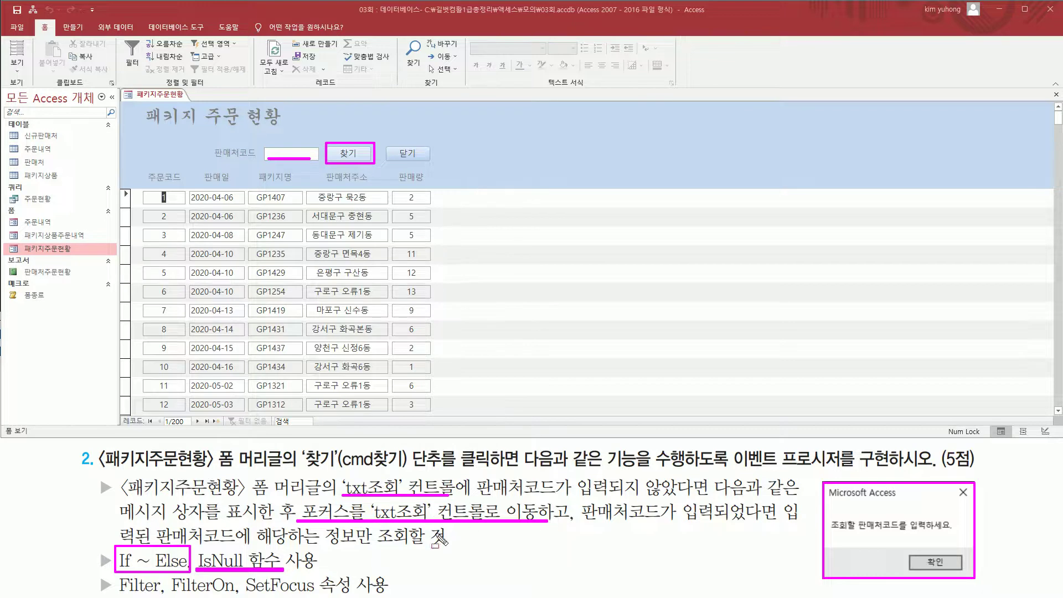
{"action": "left_click_drag", "start_coordinate": [246, 593], "coordinate": [364, 593]}
{"action": "key", "text": "Escape"}
{"action": "left_click_drag", "start_coordinate": [586, 521], "coordinate": [787, 519]}
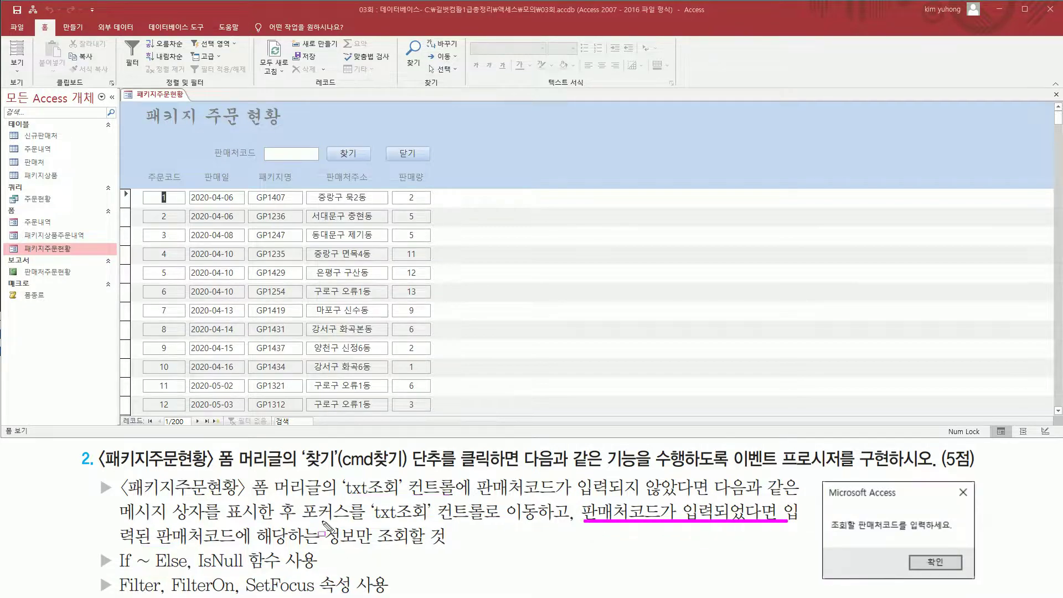
{"action": "left_click_drag", "start_coordinate": [154, 521], "coordinate": [449, 547]}
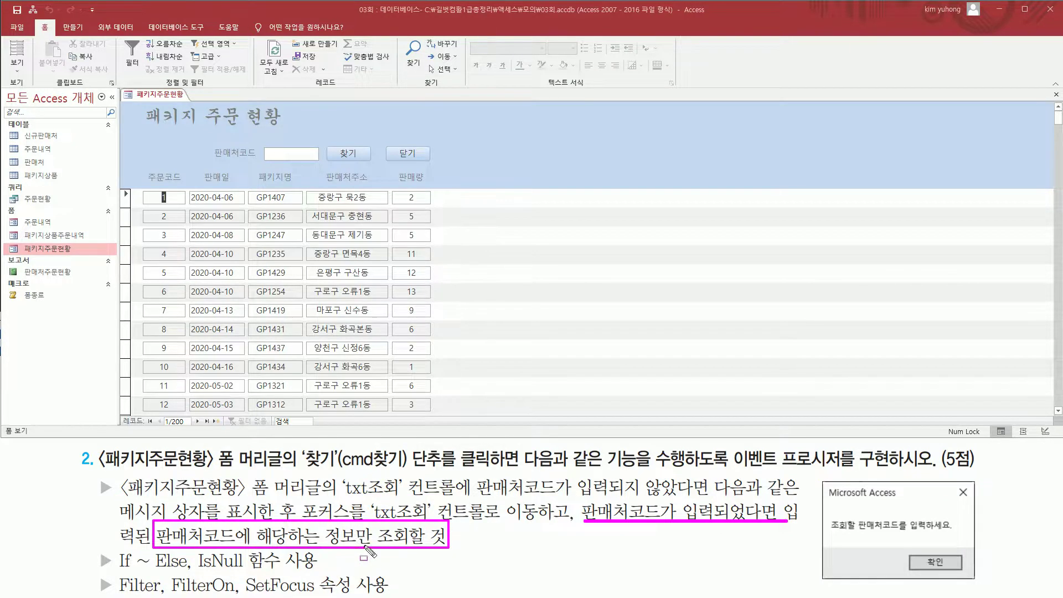
{"action": "left_click_drag", "start_coordinate": [112, 569], "coordinate": [238, 595]}
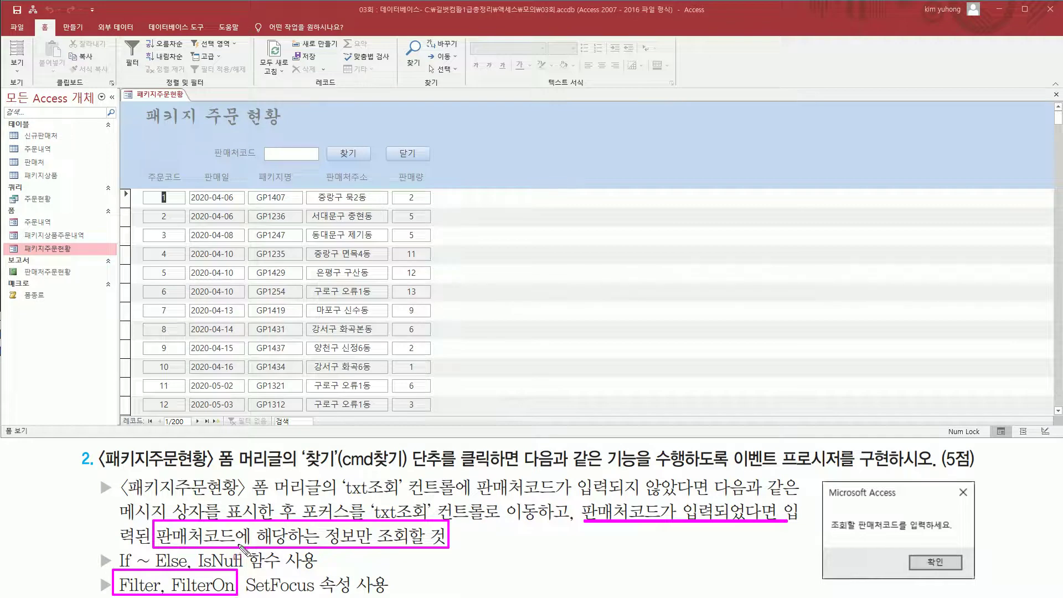
{"action": "key", "text": "Escape"}
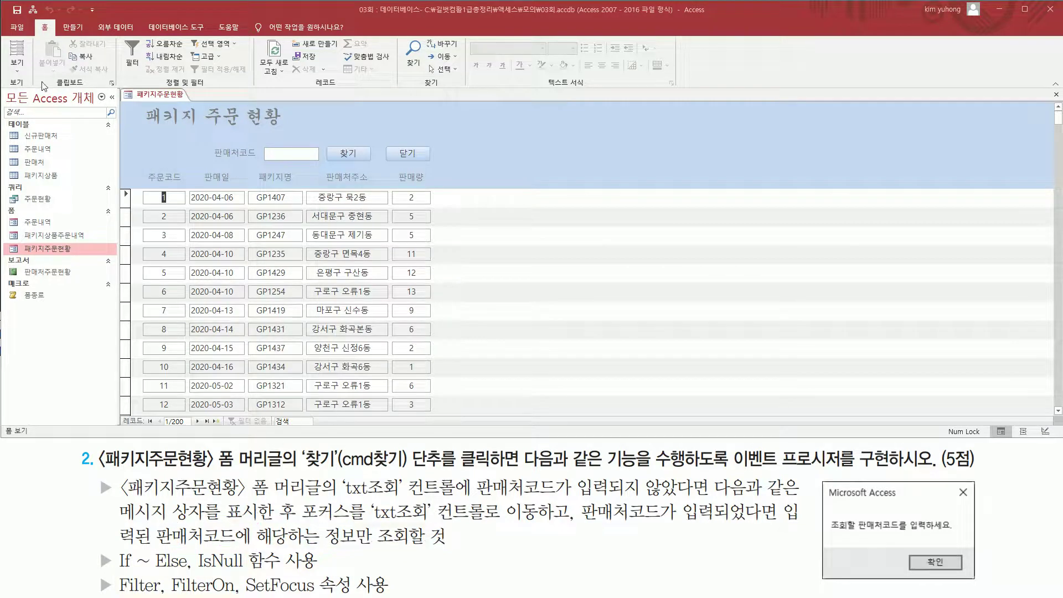
Switch the 패키지주문현황 form to design view.
{"action": "left_click", "coordinate": [22, 69]}
{"action": "left_click", "coordinate": [48, 141]}
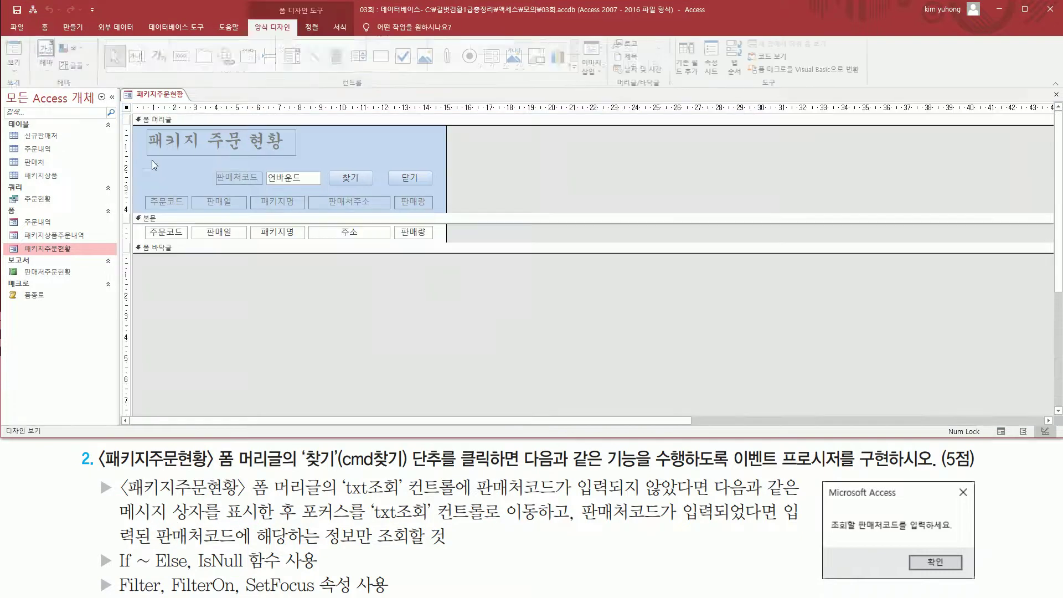
Open the property sheet for the 판매처코드 search text box in the form header and check its control name.
{"action": "left_click", "coordinate": [286, 182]}
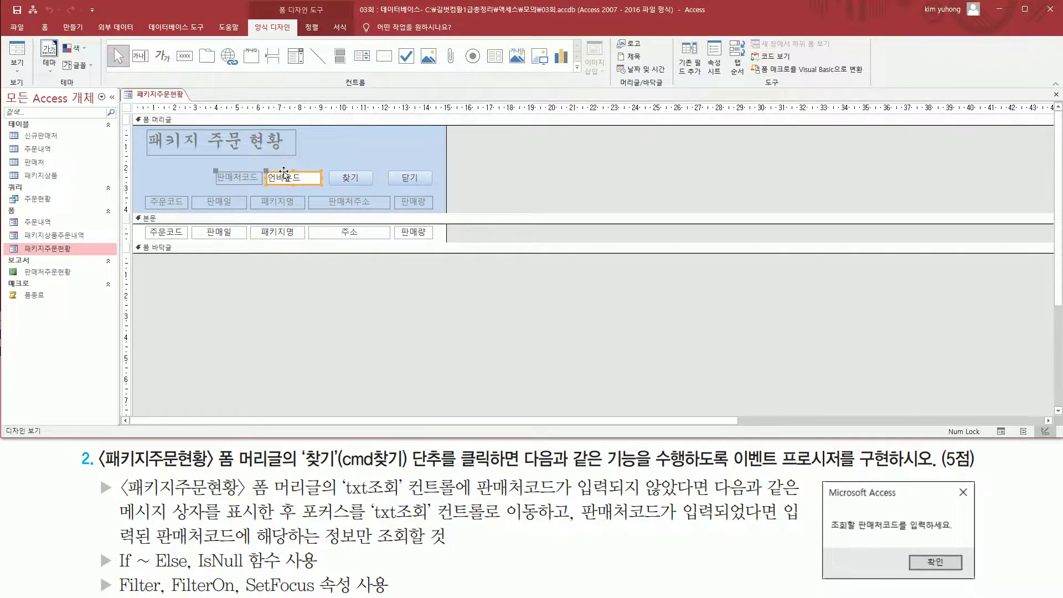
{"action": "double_click", "coordinate": [283, 172]}
{"action": "left_click_drag", "start_coordinate": [671, 128], "coordinate": [711, 157]}
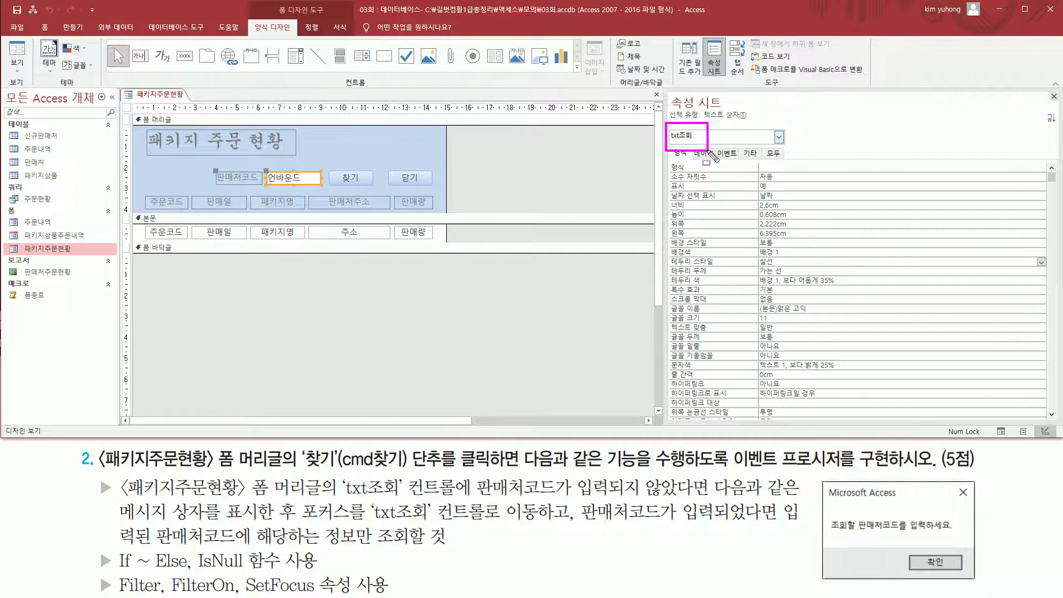
Create an On Click event procedure for the 찾기 button (cmd찾기) with the code builder (코드 작성기).
{"action": "left_click", "coordinate": [358, 179]}
{"action": "left_click_drag", "start_coordinate": [328, 165], "coordinate": [373, 188]}
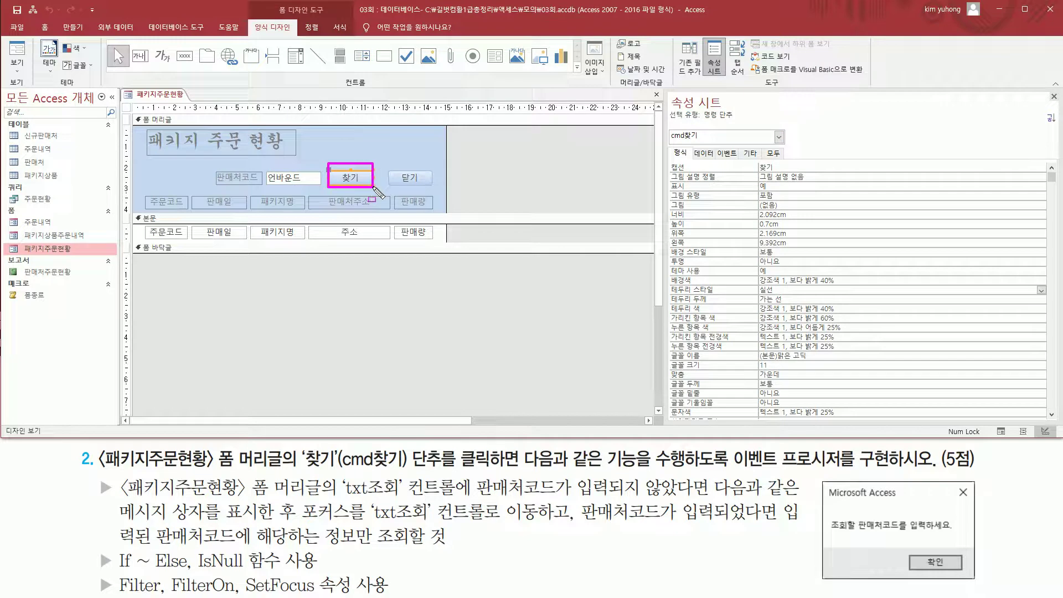
{"action": "left_click_drag", "start_coordinate": [715, 146], "coordinate": [739, 162]}
{"action": "key", "text": "Escape"}
{"action": "left_click", "coordinate": [728, 155]}
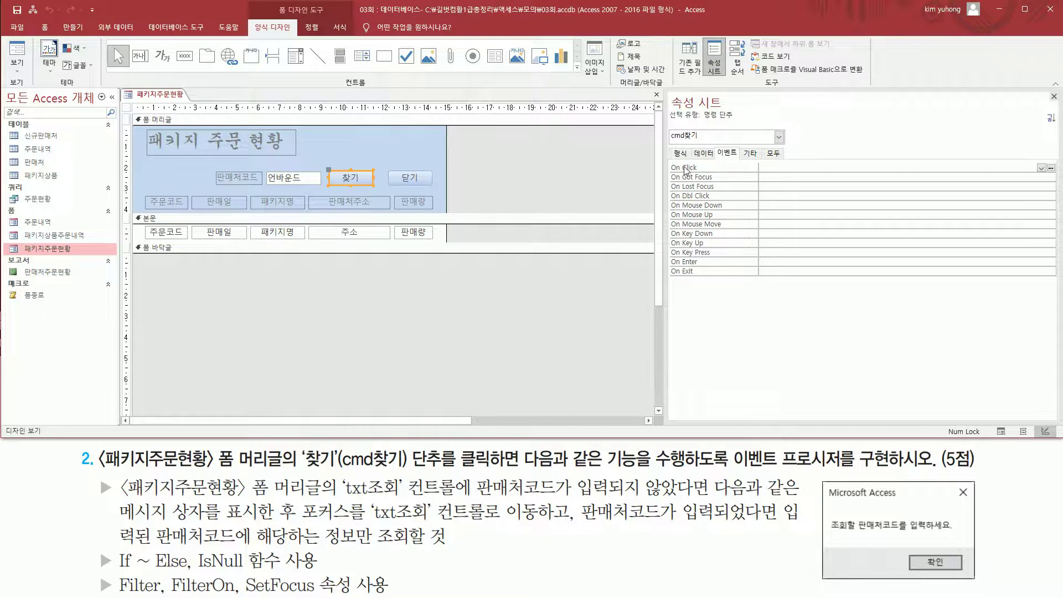
{"action": "left_click_drag", "start_coordinate": [671, 164], "coordinate": [715, 175]}
{"action": "key", "text": "Escape"}
{"action": "left_click", "coordinate": [1050, 168]}
{"action": "left_click", "coordinate": [498, 126]}
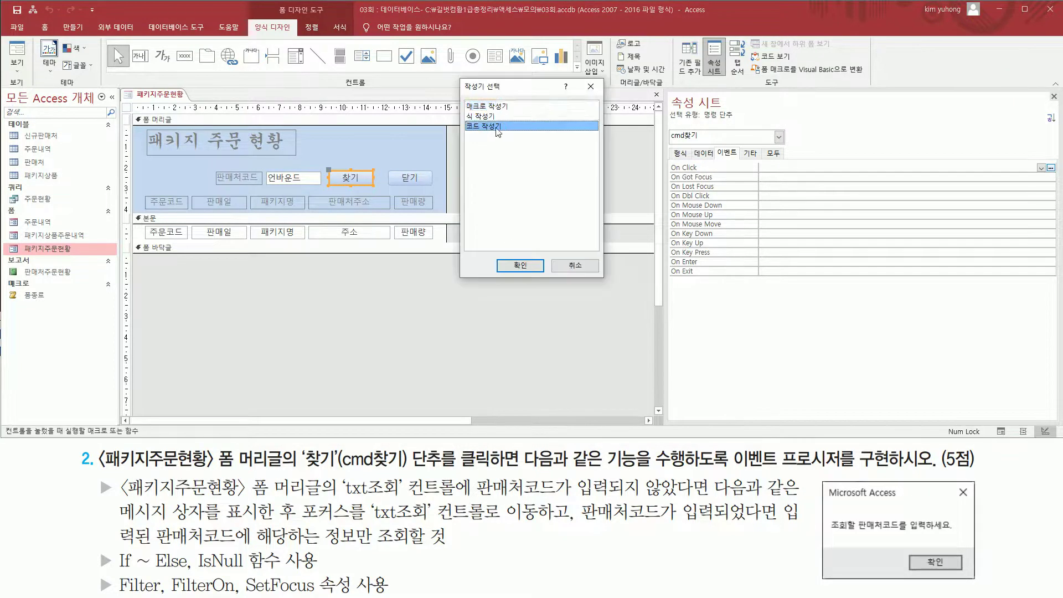
{"action": "left_click", "coordinate": [520, 265]}
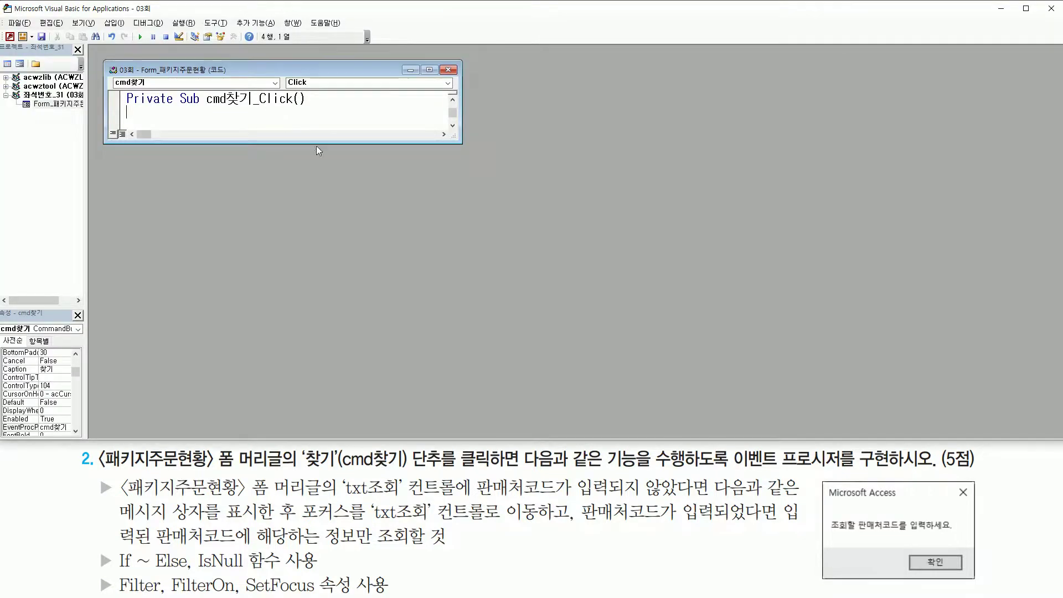
Enlarge the code window and add several blank lines inside the cmd찾기_Click procedure.
{"action": "left_click_drag", "start_coordinate": [459, 143], "coordinate": [686, 411]}
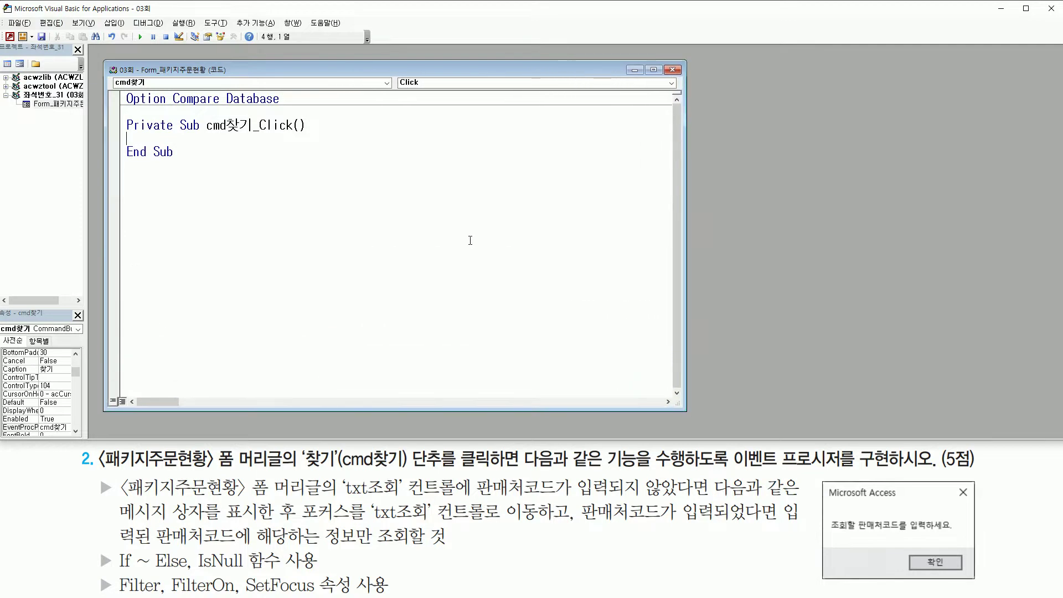
{"action": "key", "text": "ctrl+2"}
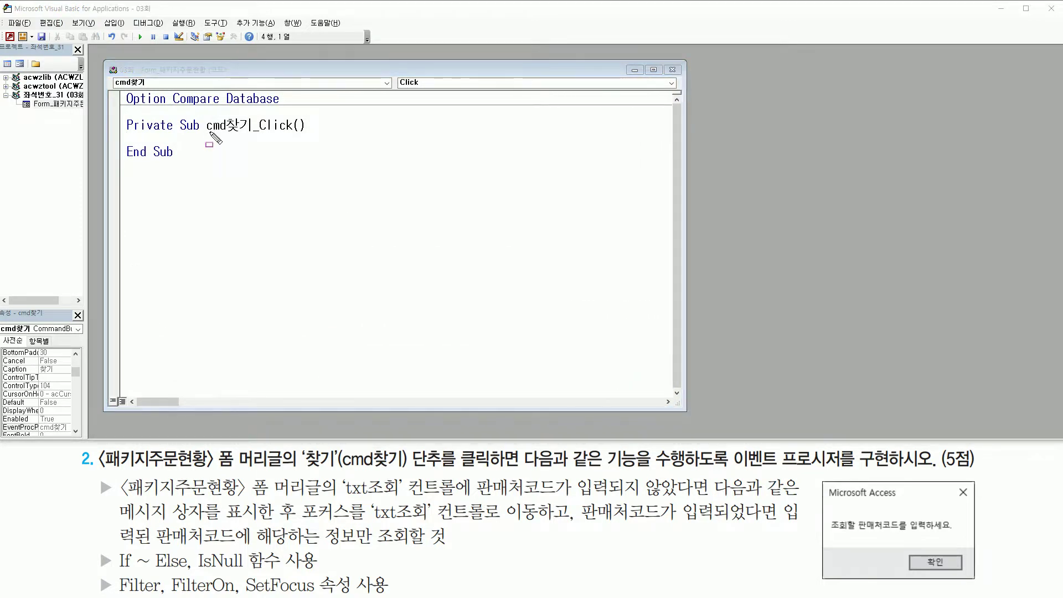
{"action": "mouse_move", "coordinate": [205, 134]}
{"action": "left_mouse_down"}
{"action": "mouse_move", "coordinate": [263, 134]}
{"action": "mouse_move", "coordinate": [251, 116]}
{"action": "mouse_move", "coordinate": [294, 134]}
{"action": "left_mouse_up"}
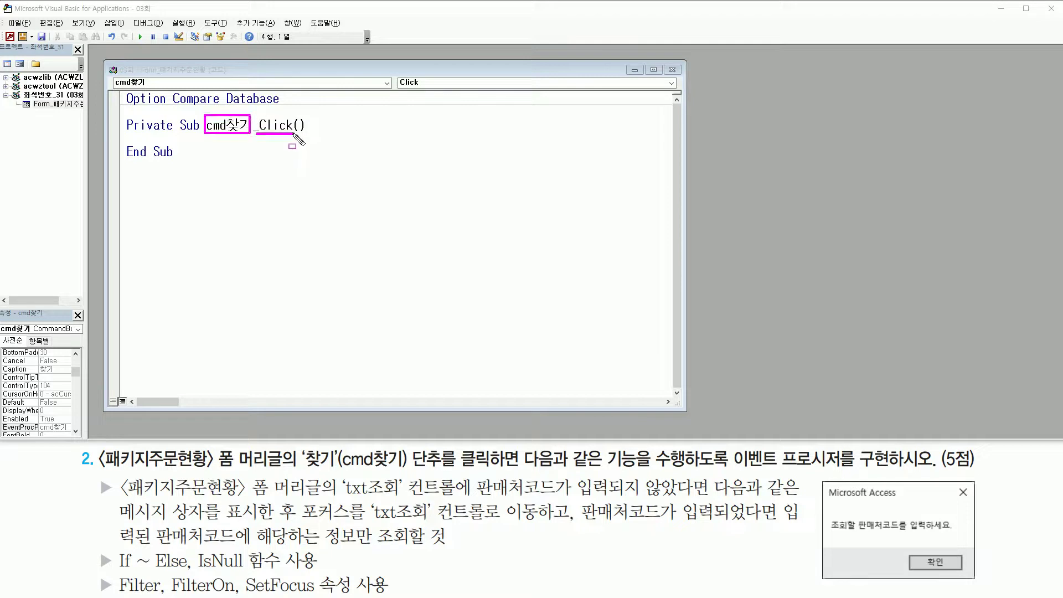
{"action": "left_click_drag", "start_coordinate": [127, 135], "coordinate": [198, 144]}
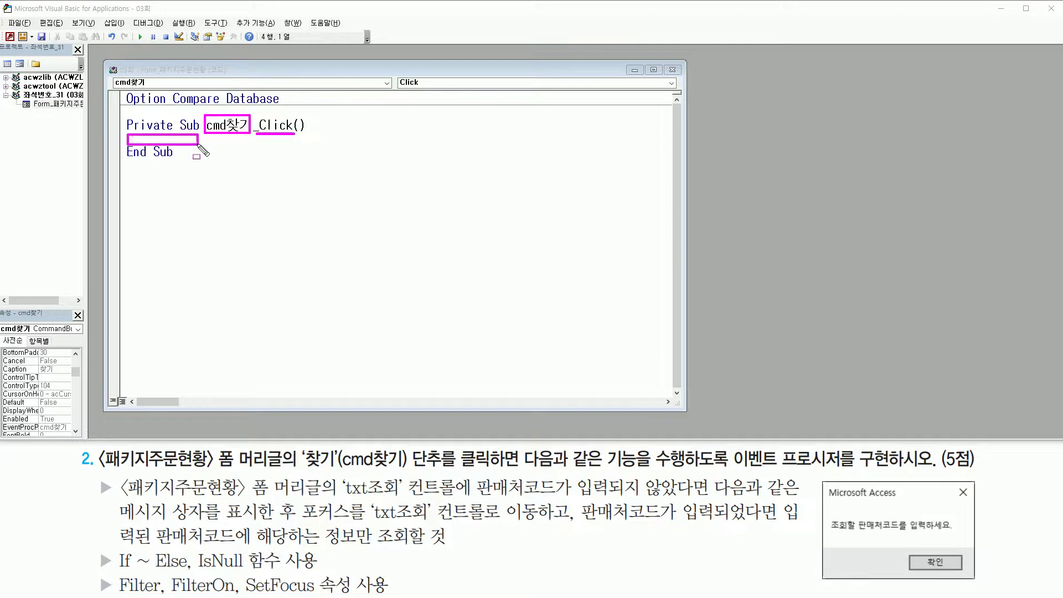
{"action": "key", "text": "Escape"}
{"action": "key", "text": "Return"}
{"action": "key", "text": "Return"}
{"action": "key", "text": "Return"}
{"action": "key", "text": "Return"}
{"action": "key", "text": "Up"}
{"action": "key", "text": "Return"}
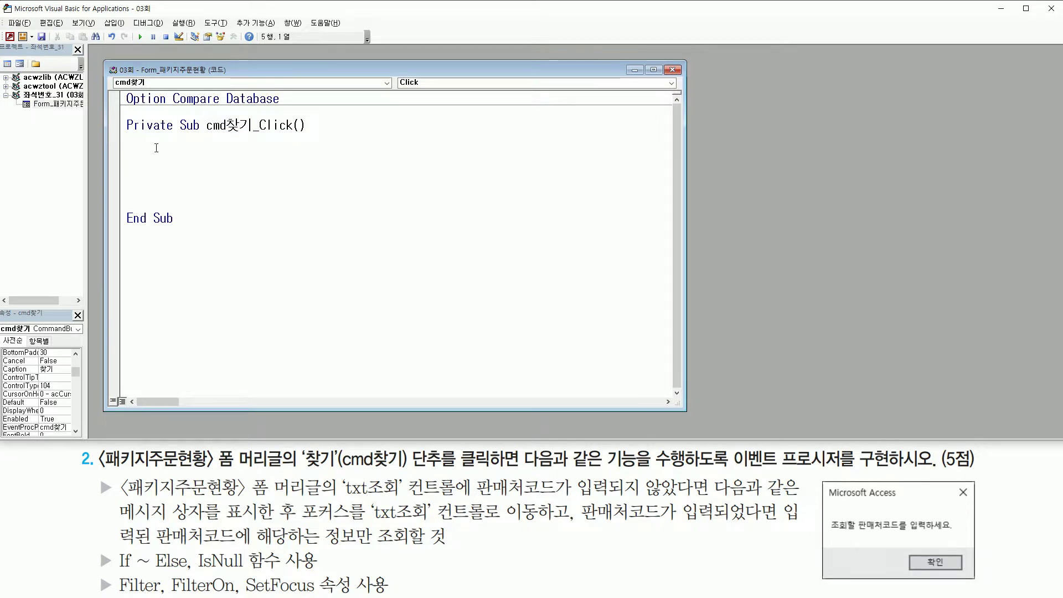
Write the condition line If IsNull(txt조회) Then in the cmd찾기_Click procedure.
{"action": "key", "text": "ctrl+2"}
{"action": "mouse_move", "coordinate": [365, 523]}
{"action": "left_mouse_down"}
{"action": "mouse_move", "coordinate": [412, 525]}
{"action": "mouse_move", "coordinate": [433, 500]}
{"action": "left_mouse_up"}
{"action": "key", "text": "Escape"}
{"action": "type", "text": "ㅑㄹ"}
{"action": "key", "text": "BackSpace"}
{"action": "key", "text": "BackSpace"}
{"action": "key", "text": "Hangul"}
{"action": "type", "text": "if "}
{"action": "type", "text": "txt"}
{"action": "key", "text": "Hangul"}
{"action": "type", "text": "조회"}
{"action": "key", "text": "Hangul"}
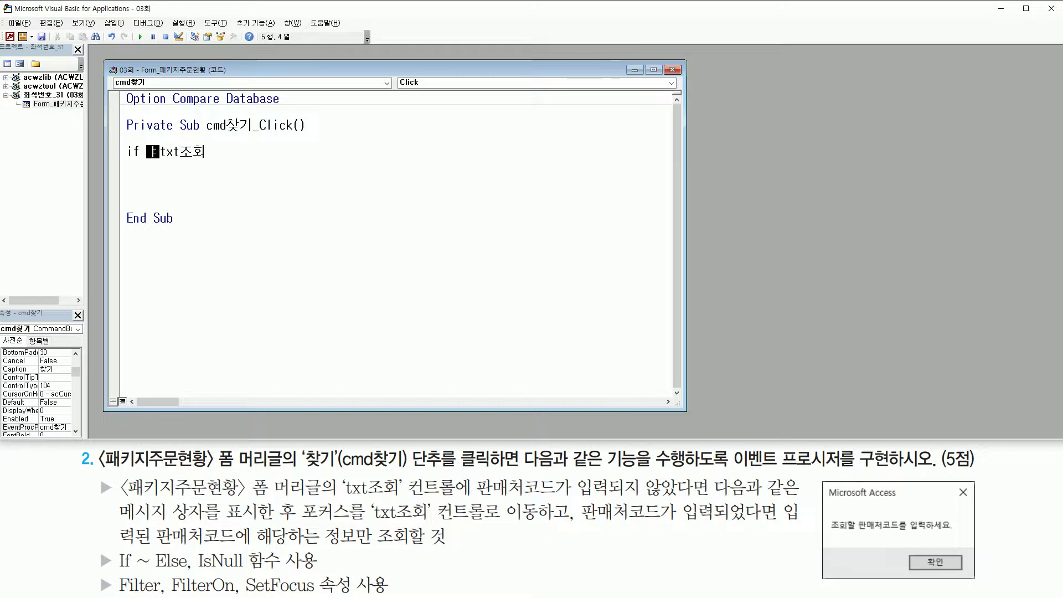
{"action": "type", "text": "is"}
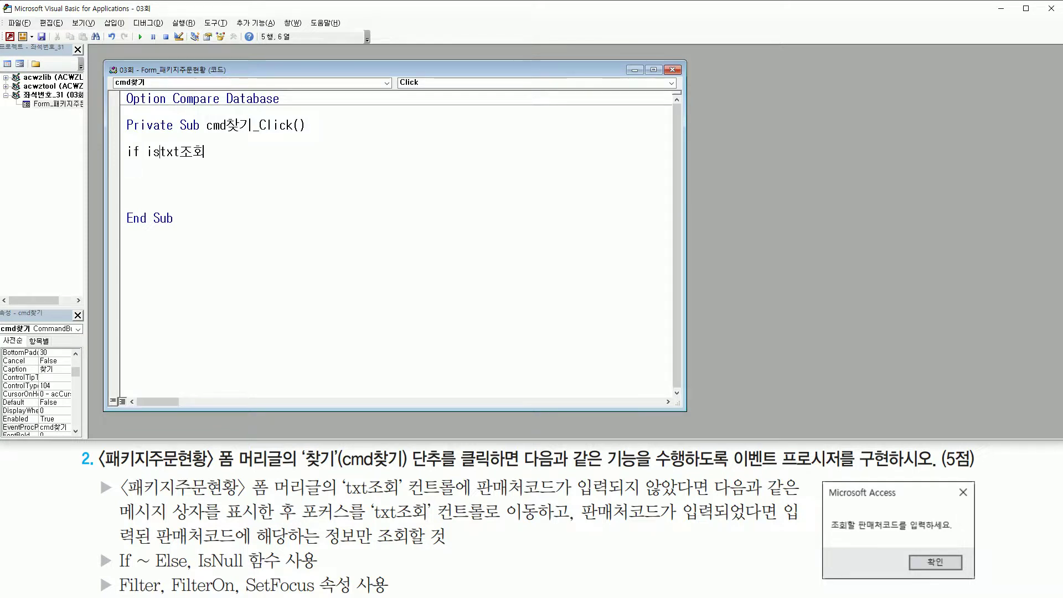
{"action": "type", "text": "null("}
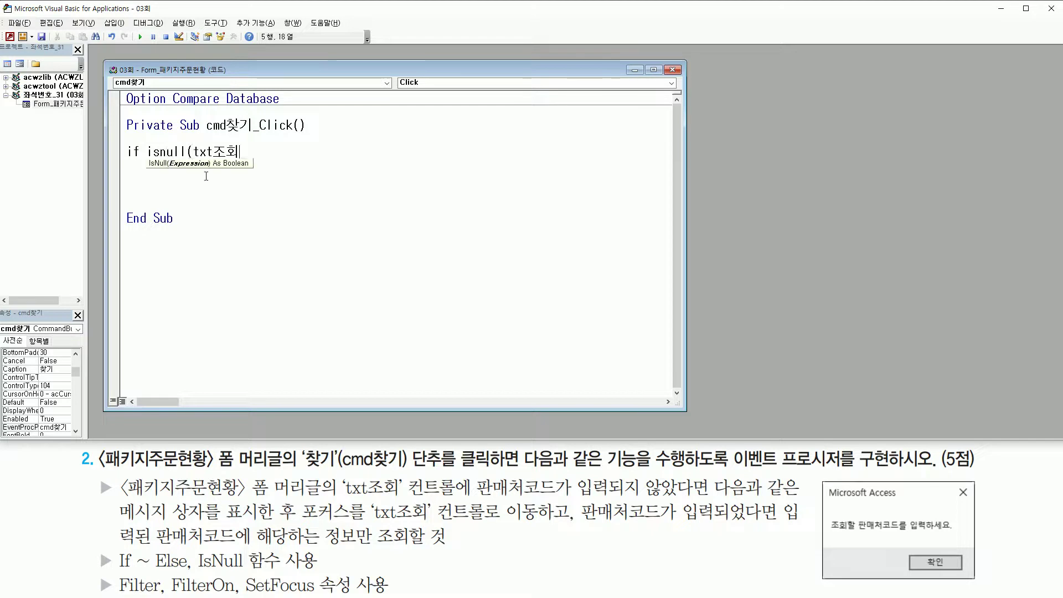
{"action": "type", "text": ")"}
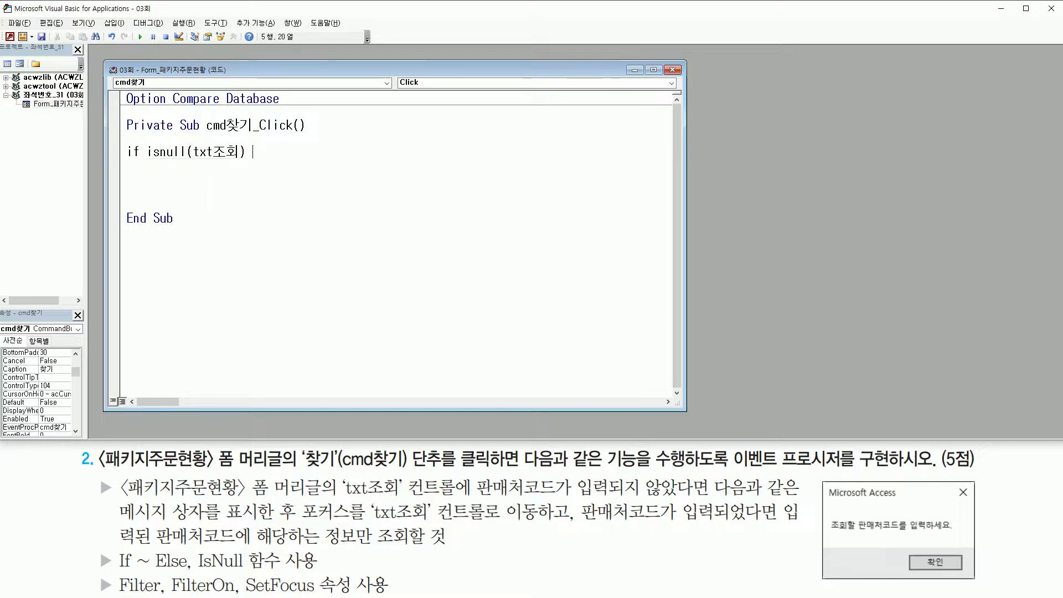
{"action": "type", "text": " then"}
{"action": "key", "text": "Return"}
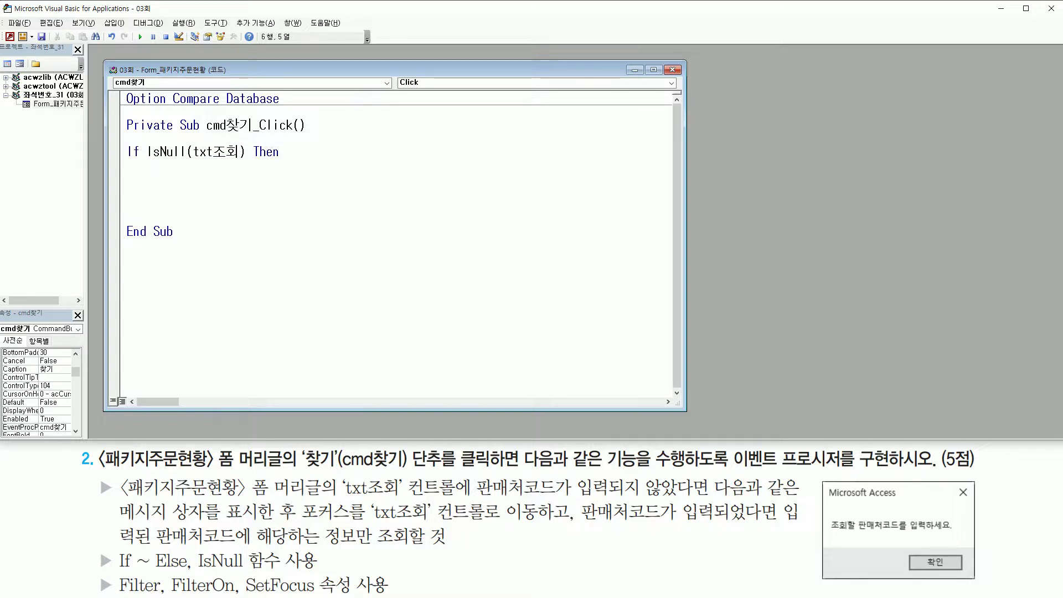
Add the line MsgBox "조회할 판매처코드를 입력하세요." inside the If branch.
{"action": "type", "text": "msgbox \""}
{"action": "left_click_drag", "start_coordinate": [832, 536], "coordinate": [952, 535]}
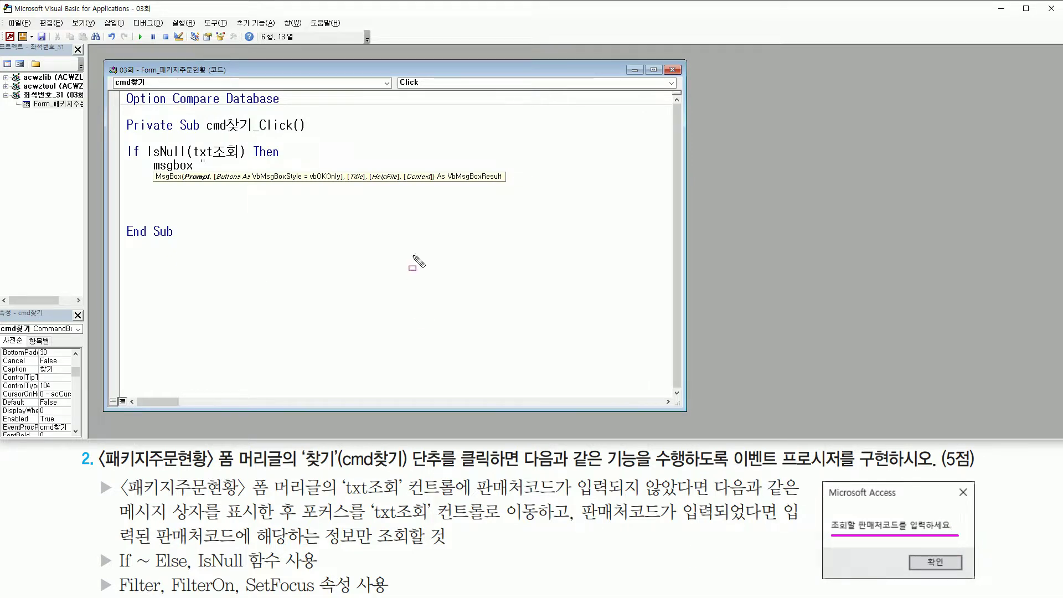
{"action": "key", "text": "Escape"}
{"action": "left_click", "coordinate": [249, 170]}
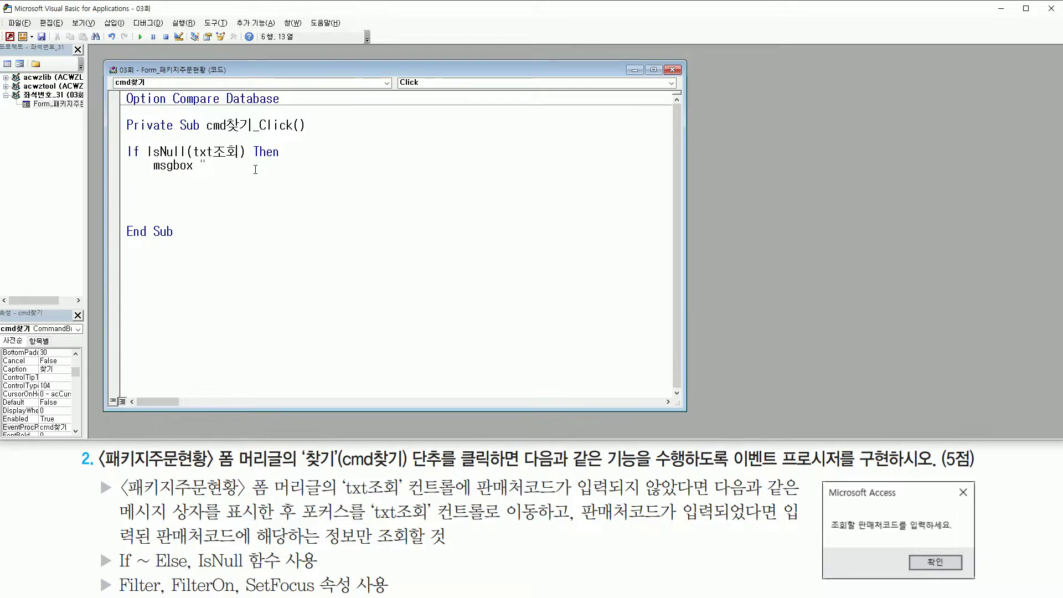
{"action": "type", "text": "조회"}
{"action": "type", "text": "할 판매"}
{"action": "type", "text": "처코드를 입"}
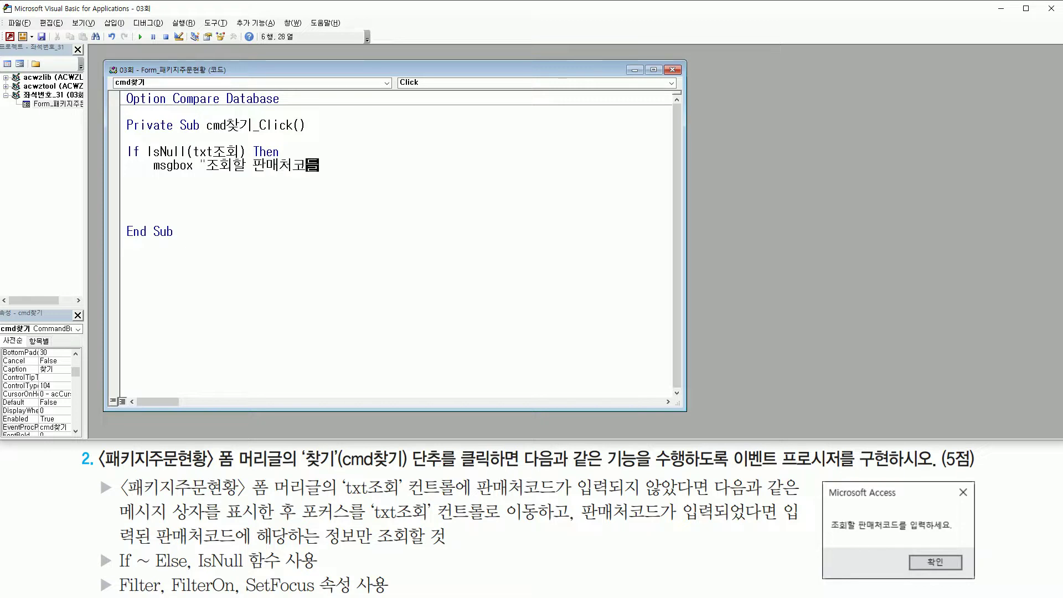
{"action": "type", "text": "력하세요."}
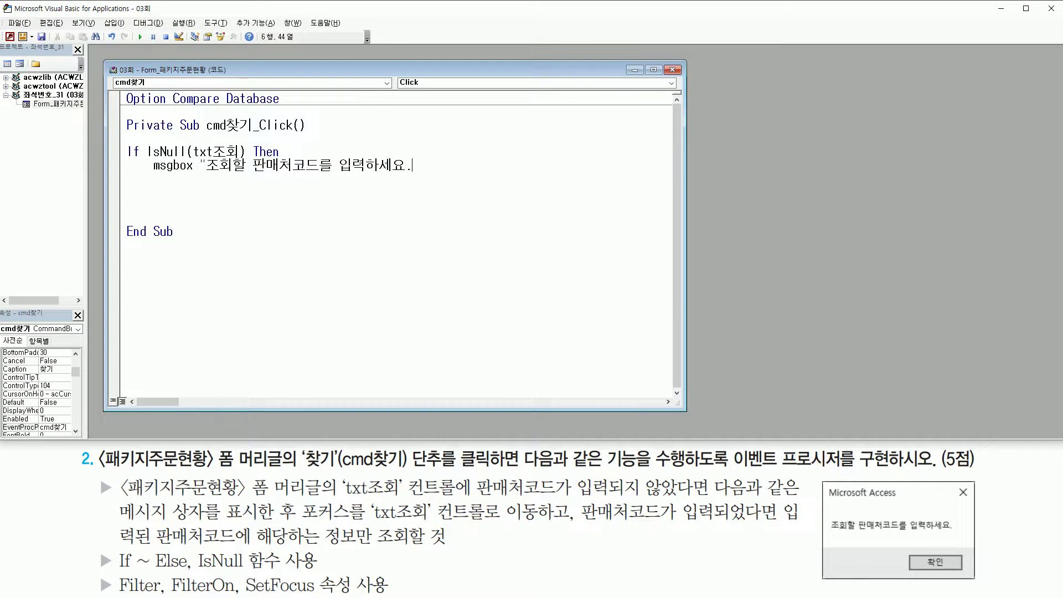
{"action": "key", "text": "Return"}
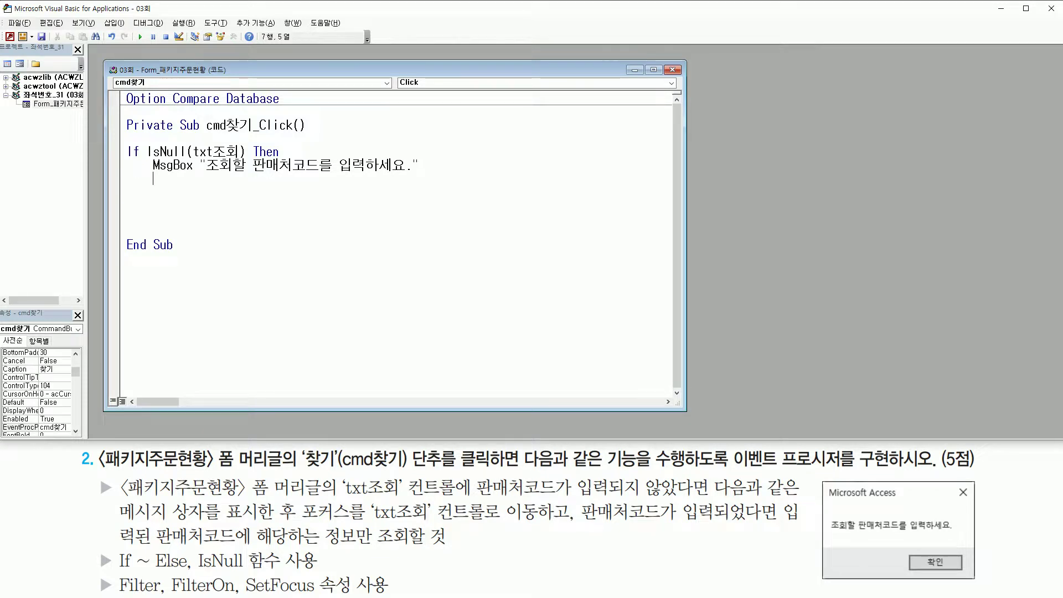
Add the line txt조회.SetFocus below the message box line to move the focus to the search box.
{"action": "mouse_move", "coordinate": [299, 519]}
{"action": "left_mouse_down"}
{"action": "mouse_move", "coordinate": [442, 515]}
{"action": "mouse_move", "coordinate": [370, 520]}
{"action": "left_mouse_up"}
{"action": "left_click_drag", "start_coordinate": [442, 521], "coordinate": [551, 523]}
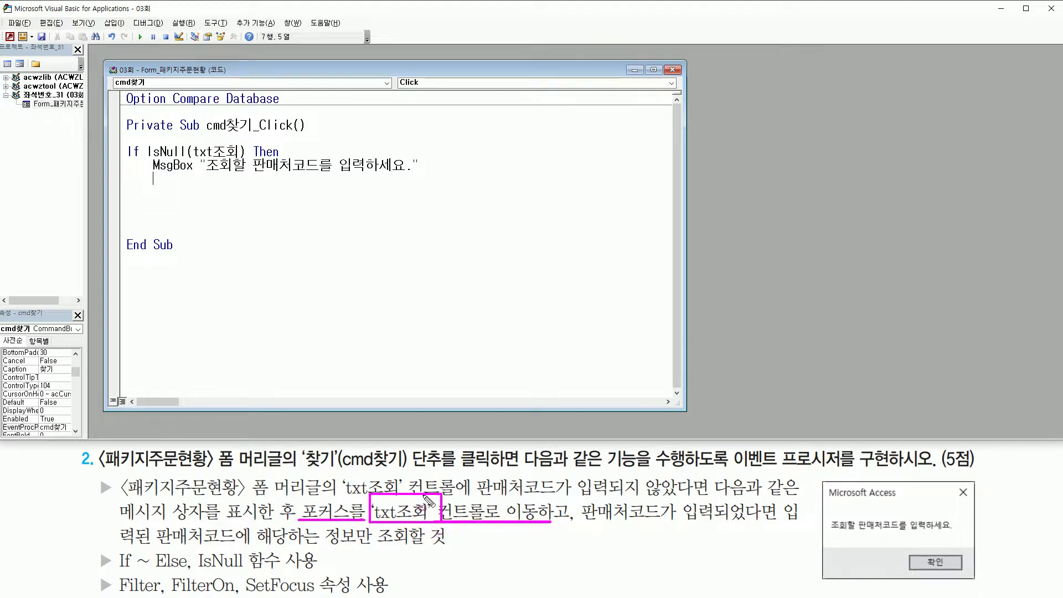
{"action": "left_click_drag", "start_coordinate": [246, 595], "coordinate": [327, 595]}
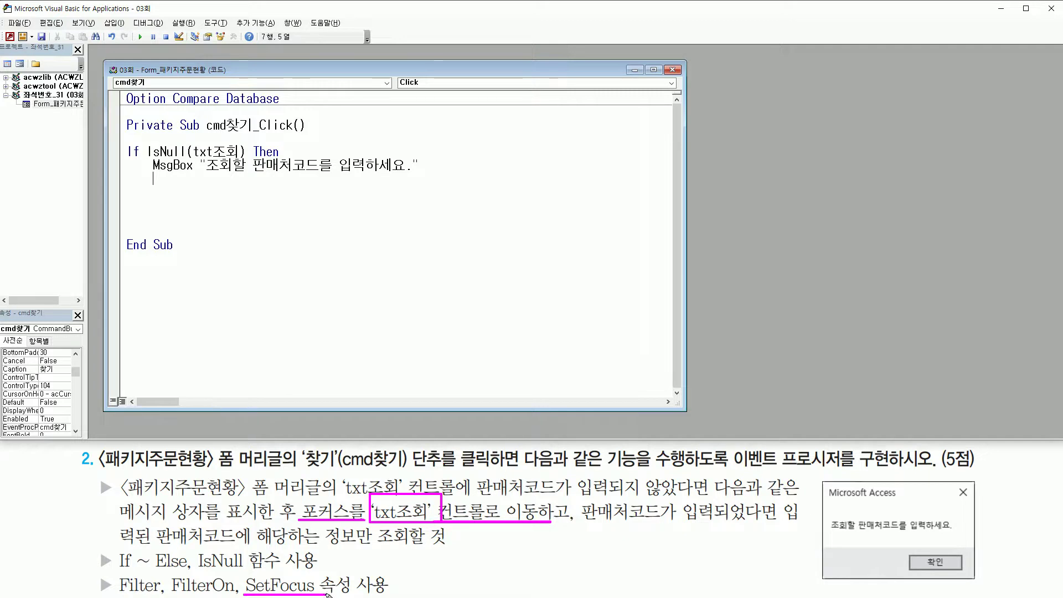
{"action": "key", "text": "Escape"}
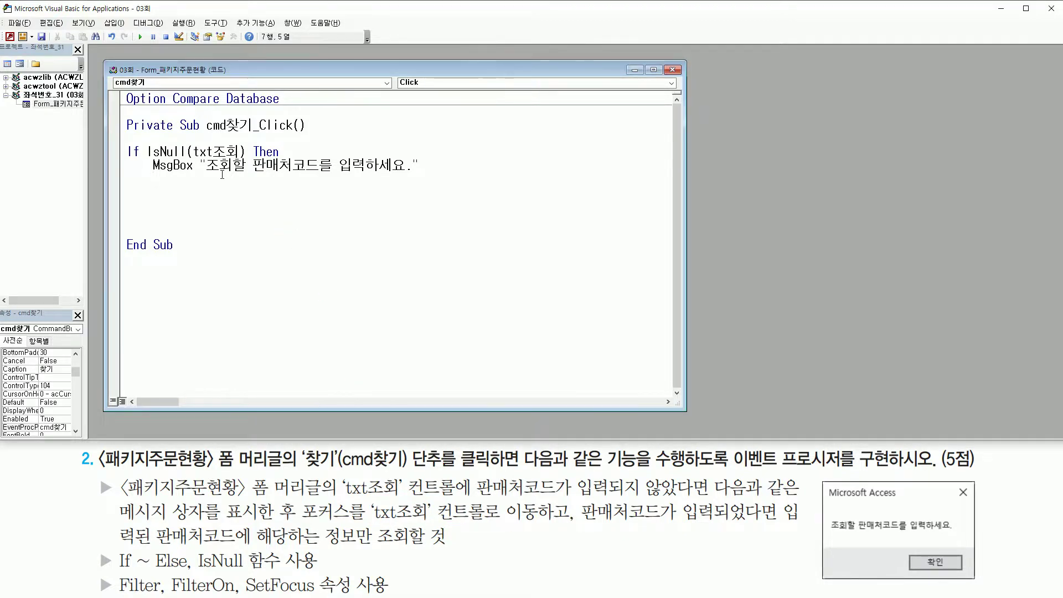
{"action": "type", "text": "txt조회."}
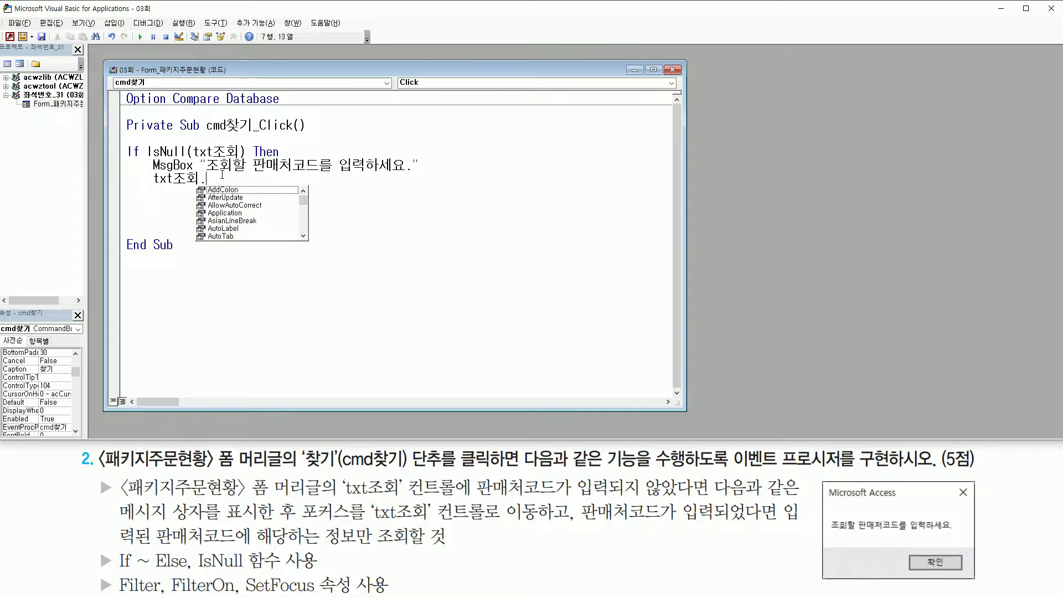
{"action": "type", "text": "setf"}
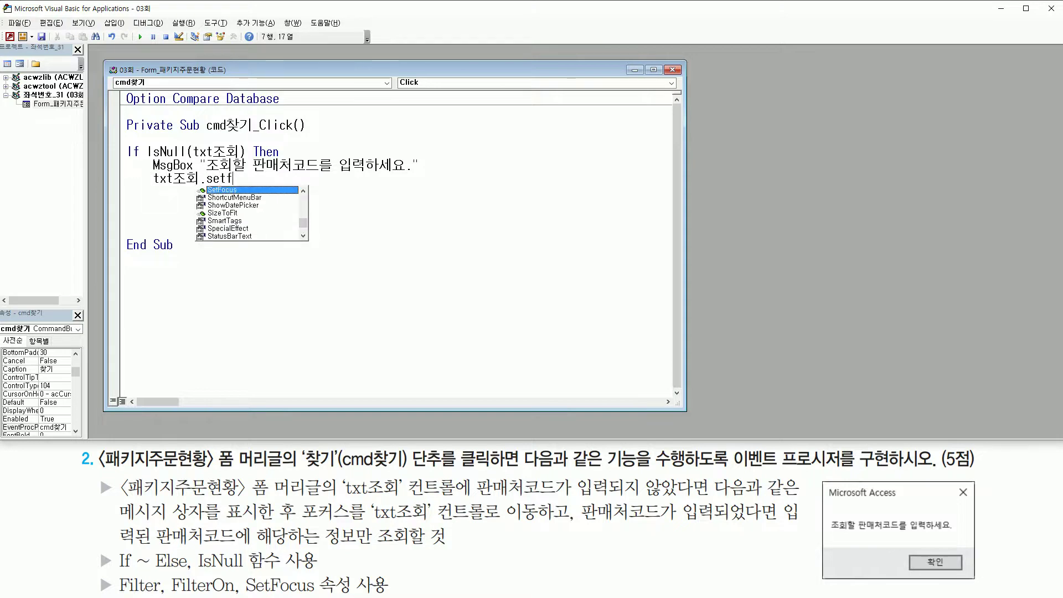
{"action": "key", "text": "Tab"}
{"action": "key", "text": "Return"}
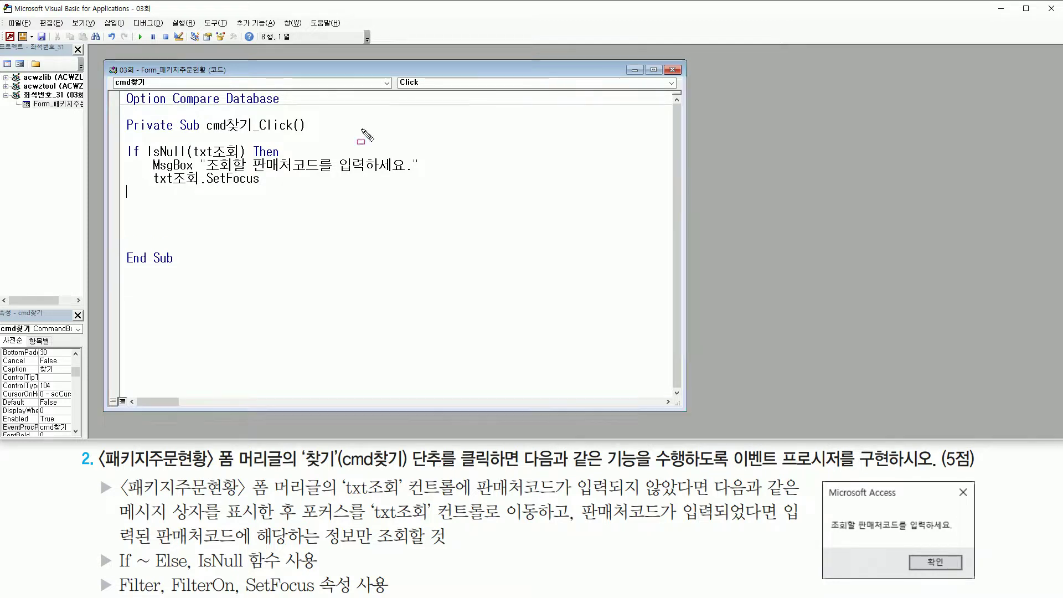
Add an Else branch below the SetFocus line, separated from it by a blank line.
{"action": "left_click_drag", "start_coordinate": [144, 138], "coordinate": [246, 157]}
{"action": "mouse_move", "coordinate": [145, 157]}
{"action": "left_mouse_down"}
{"action": "mouse_move", "coordinate": [157, 177]}
{"action": "mouse_move", "coordinate": [430, 191]}
{"action": "left_mouse_up"}
{"action": "key", "text": "Escape"}
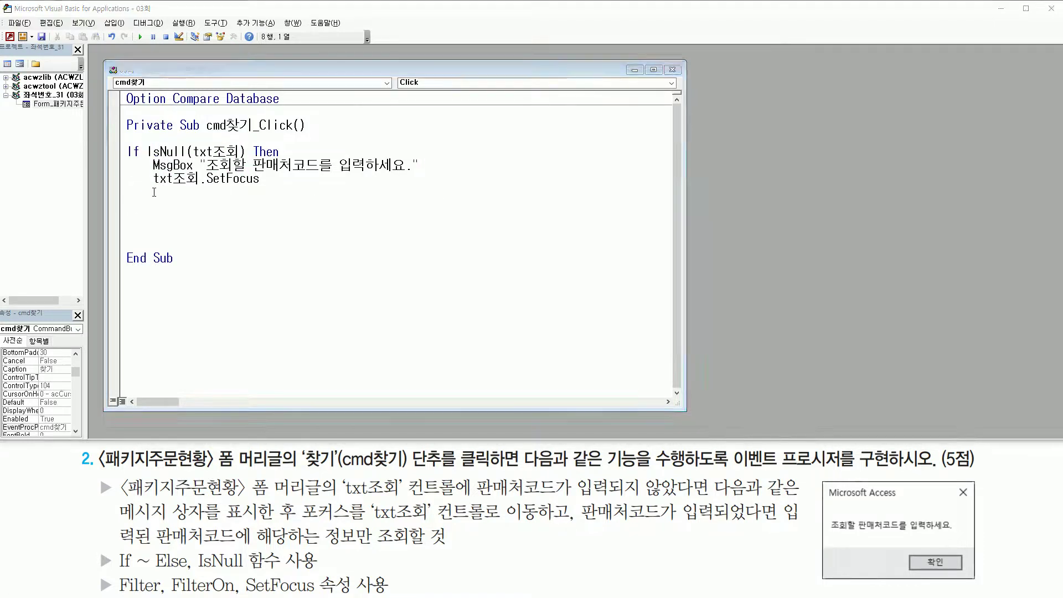
{"action": "type", "text": "else"}
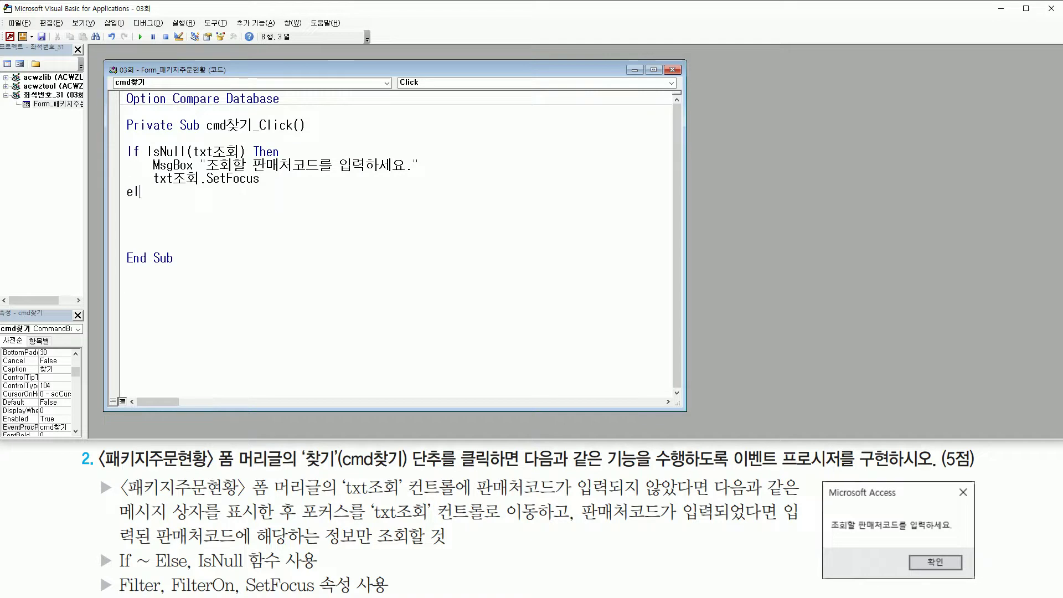
{"action": "key", "text": "Return"}
{"action": "key", "text": "Up"}
{"action": "key", "text": "Return"}
{"action": "key", "text": "Down"}
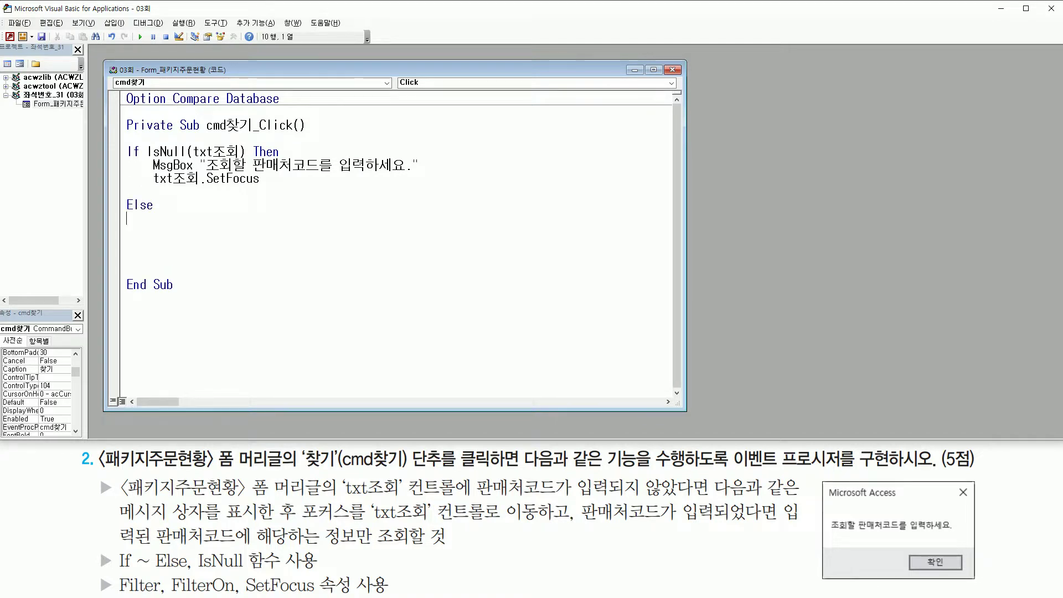
{"action": "mouse_move", "coordinate": [370, 496]}
{"action": "left_mouse_down"}
{"action": "mouse_move", "coordinate": [441, 533]}
{"action": "mouse_move", "coordinate": [436, 523]}
{"action": "left_mouse_up"}
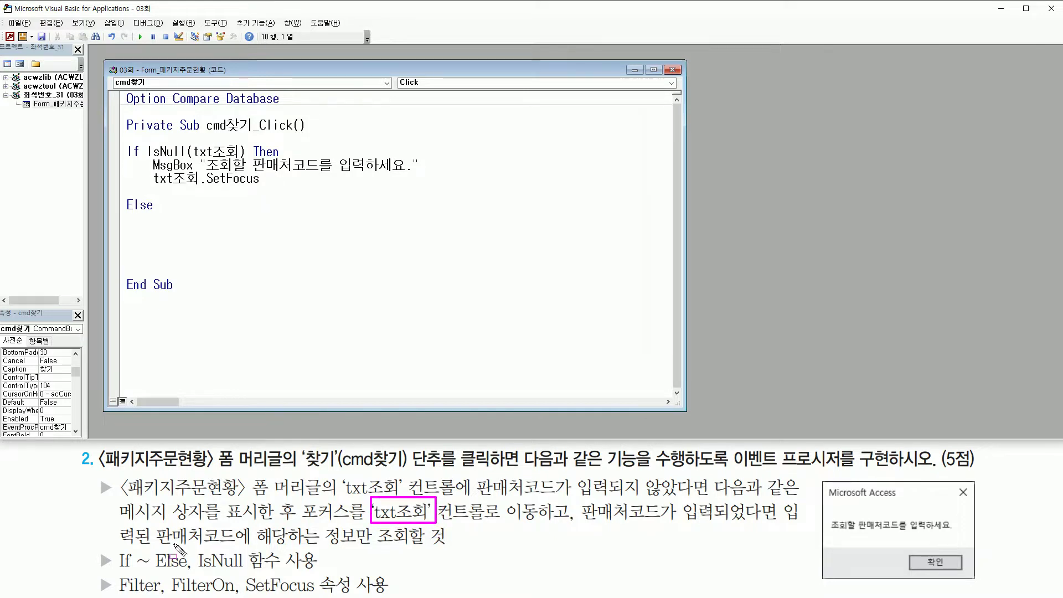
{"action": "left_click_drag", "start_coordinate": [155, 545], "coordinate": [447, 544]}
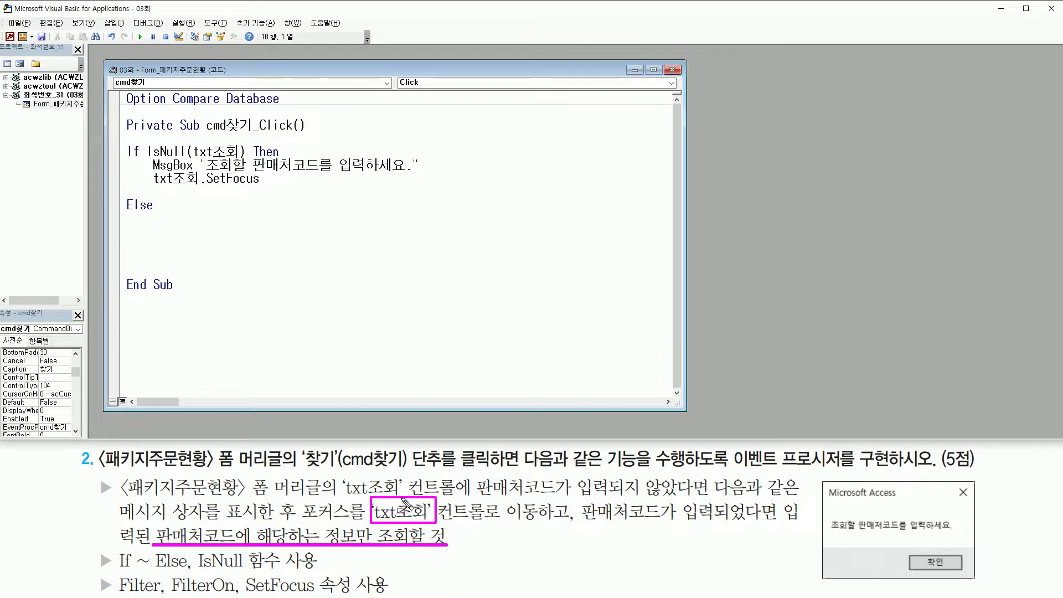
{"action": "key", "text": "Escape"}
Add the line Me.Filter = "판매처코드 = '" & txt조회 & "'" inside the Else branch of cmd찾기_Click.
{"action": "left_click", "coordinate": [207, 223]}
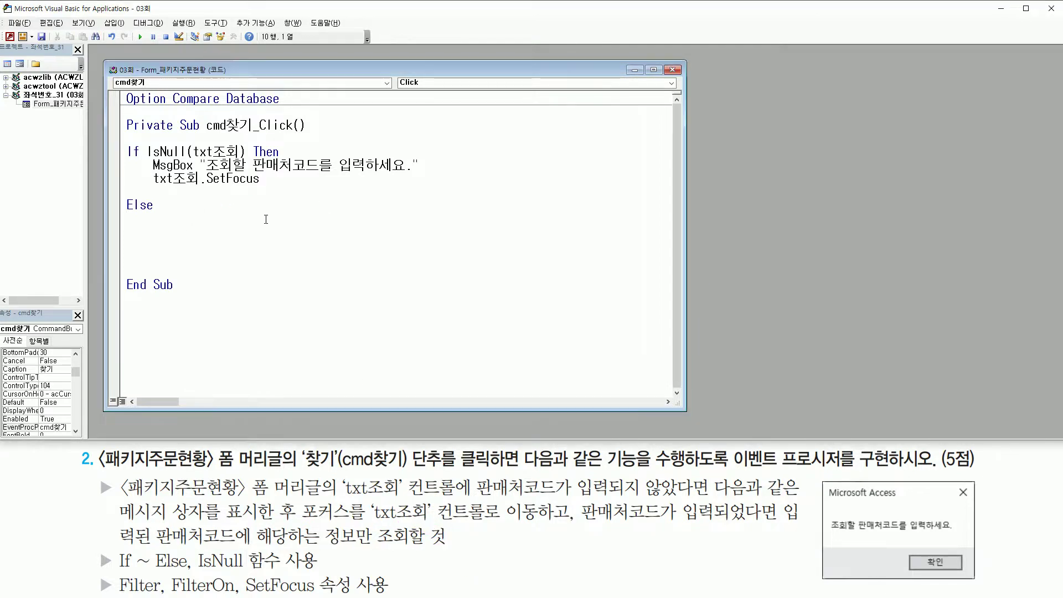
{"action": "type", "text": "me.filter"}
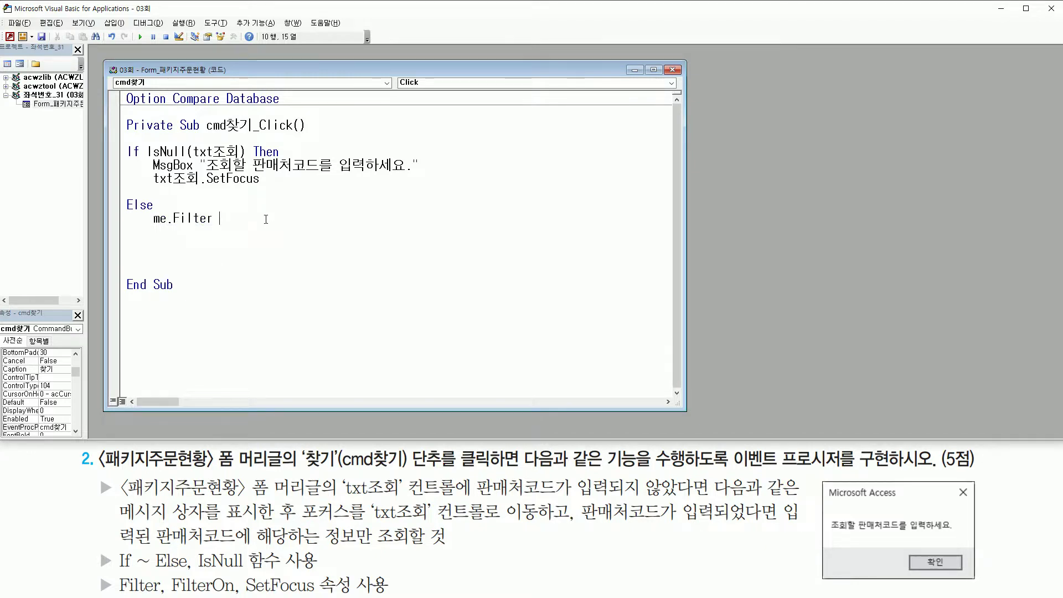
{"action": "type", "text": " = \"판매처코드 = "}
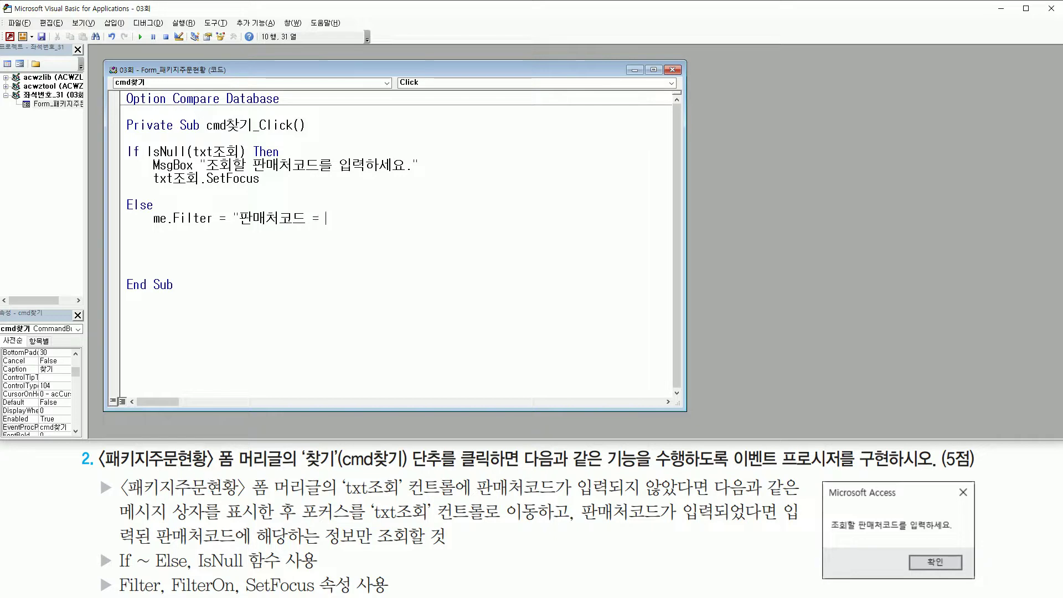
{"action": "type", "text": "txt조회"}
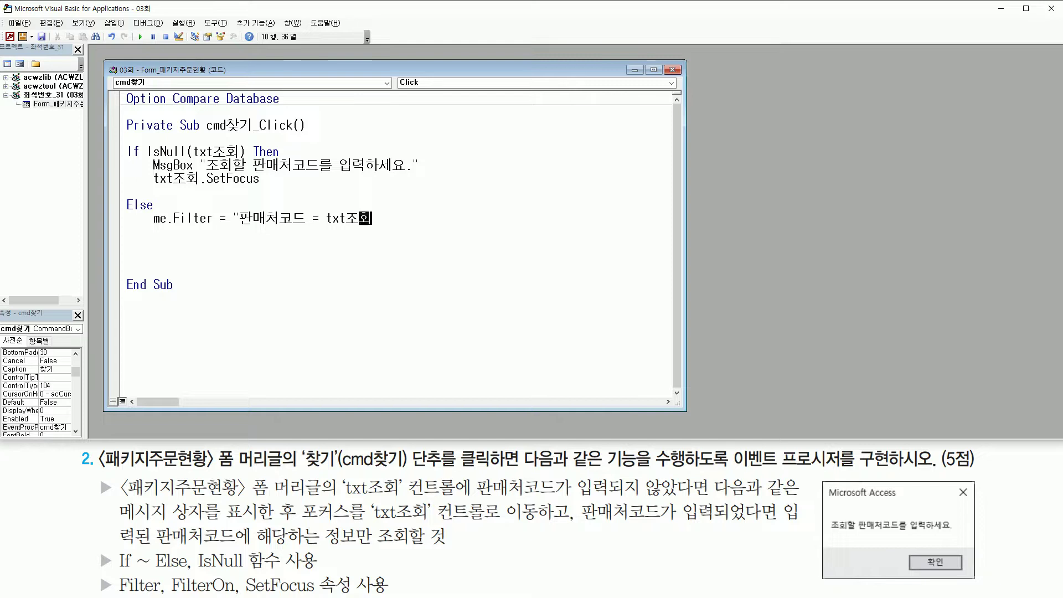
{"action": "key", "text": "End"}
{"action": "type", "text": "'\" "}
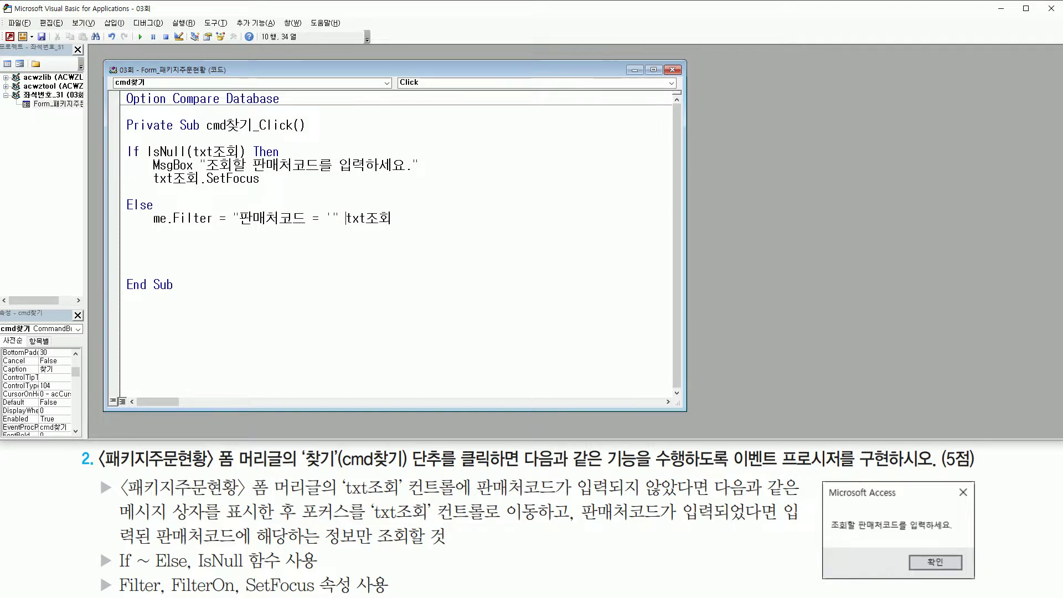
{"action": "type", "text": "& txt조회 &"}
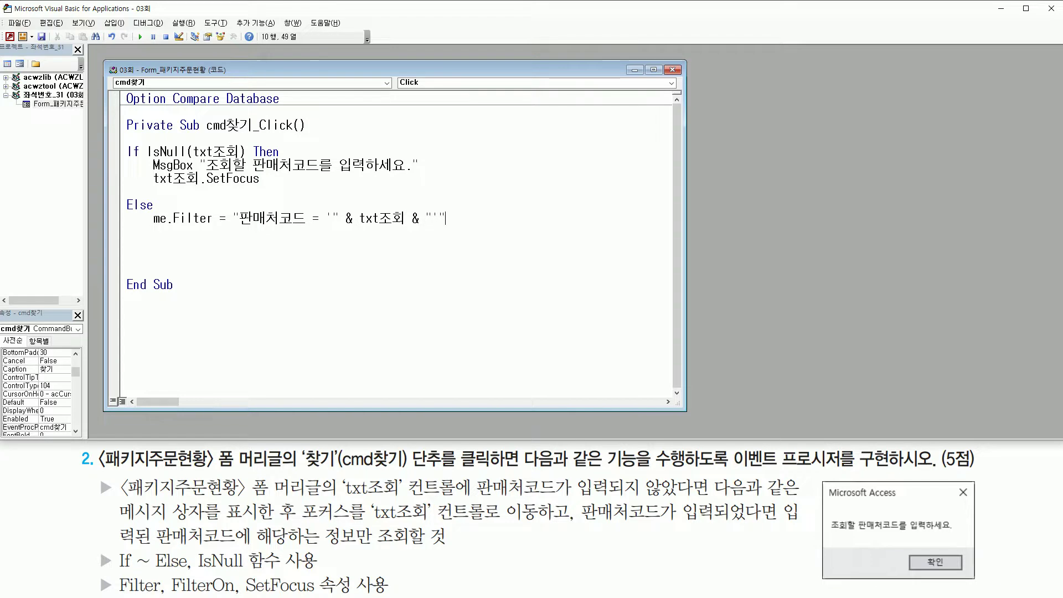
{"action": "key", "text": "Return"}
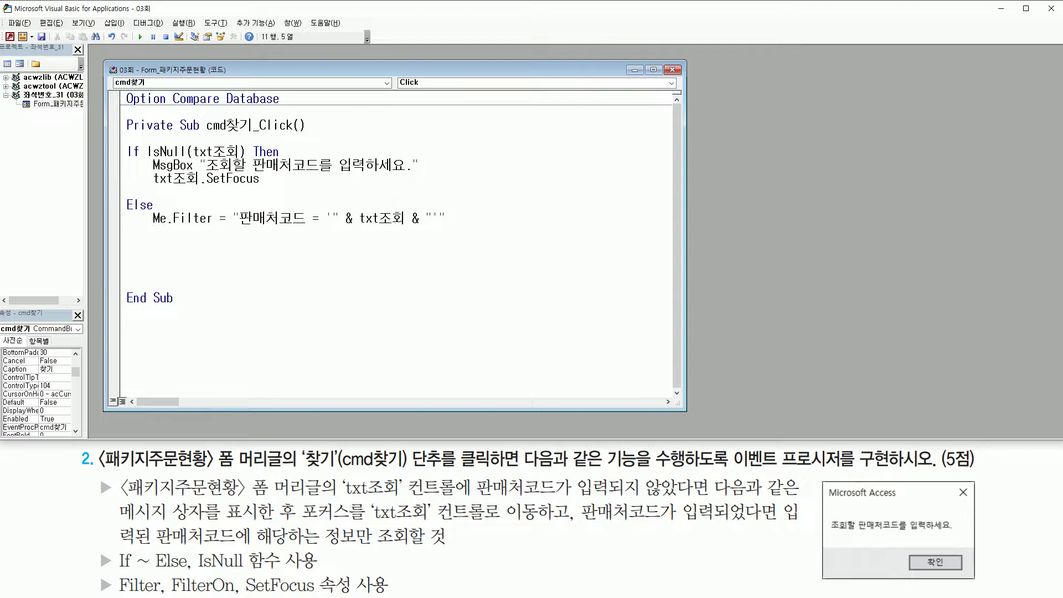
Add the line Me.FilterOn = True below the Filter assignment in the Else branch.
{"action": "type", "text": "me.f"}
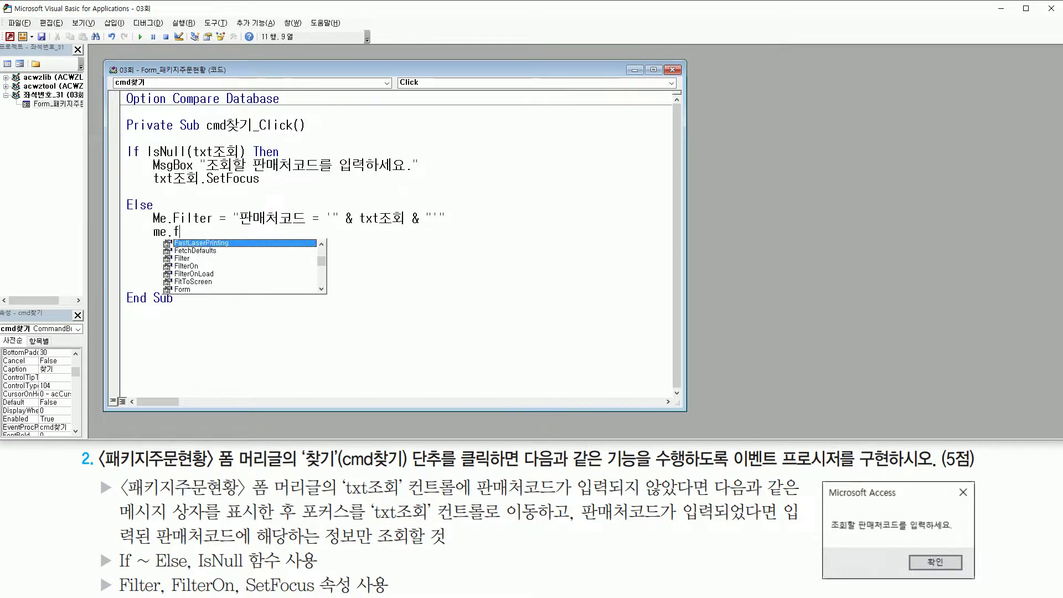
{"action": "type", "text": "ilteron"}
{"action": "key", "text": "Tab"}
{"action": "type", "text": "= tru"}
{"action": "key", "text": "Tab"}
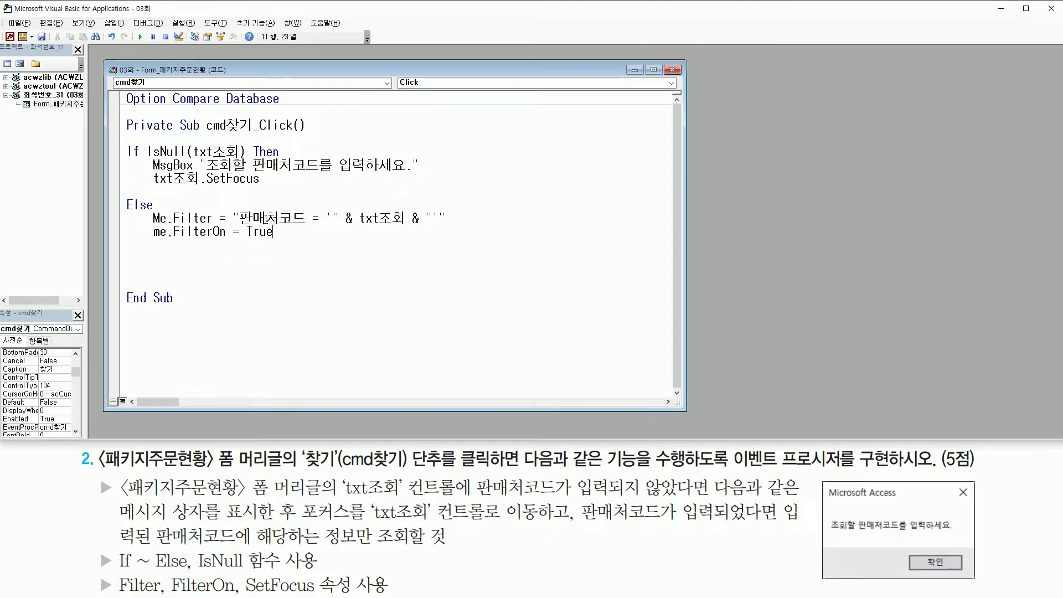
Remove the surplus blank lines above End Sub and close the condition with End If, separated from the FilterOn line by a blank line.
{"action": "key", "text": "Return"}
{"action": "key", "text": "Delete"}
{"action": "key", "text": "Delete"}
{"action": "key", "text": "Delete"}
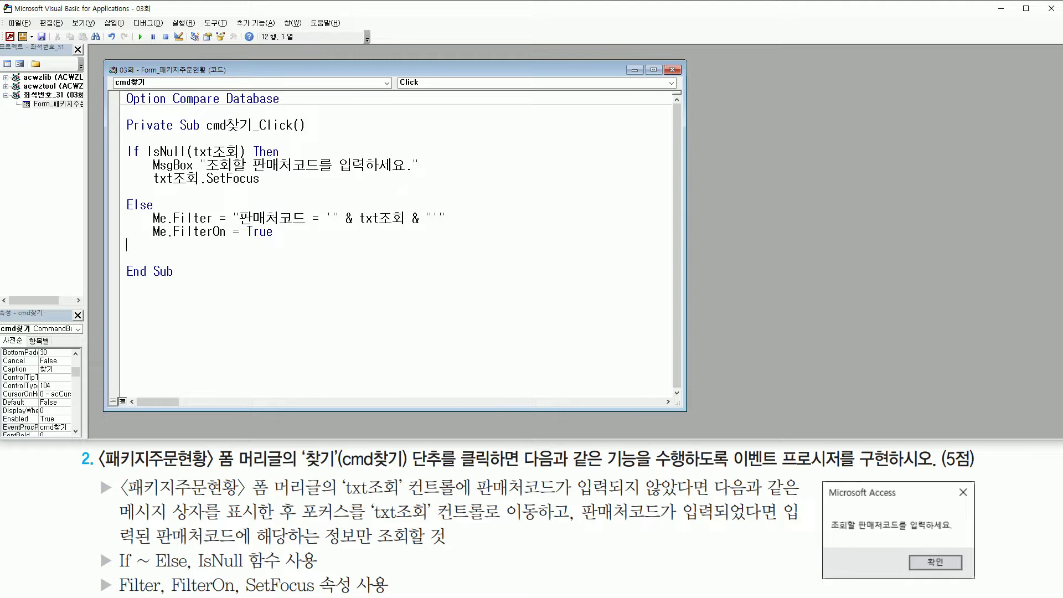
{"action": "type", "text": "end if"}
{"action": "key", "text": "Return"}
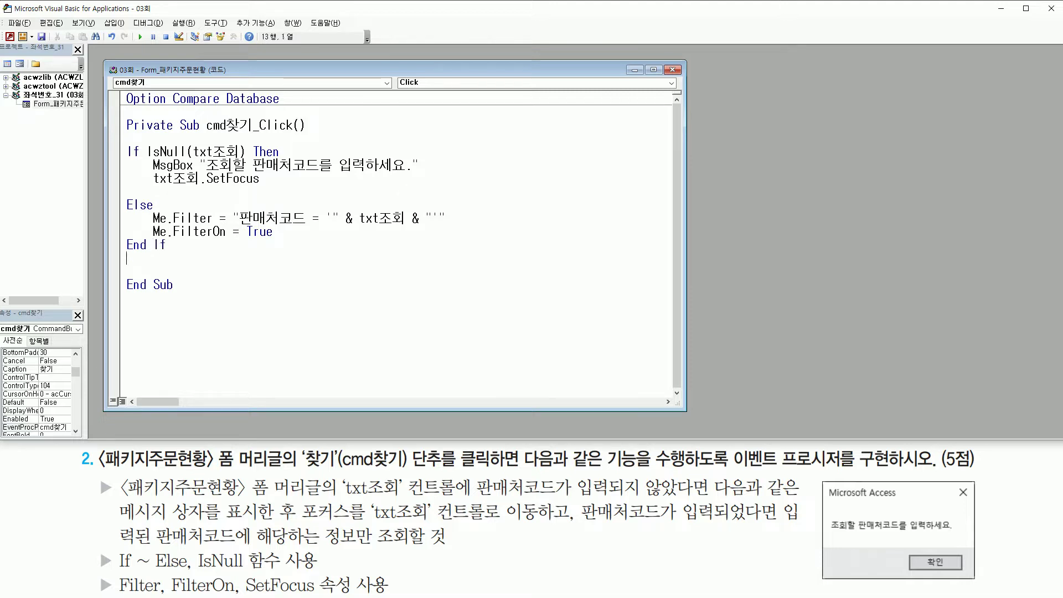
{"action": "key", "text": "Return"}
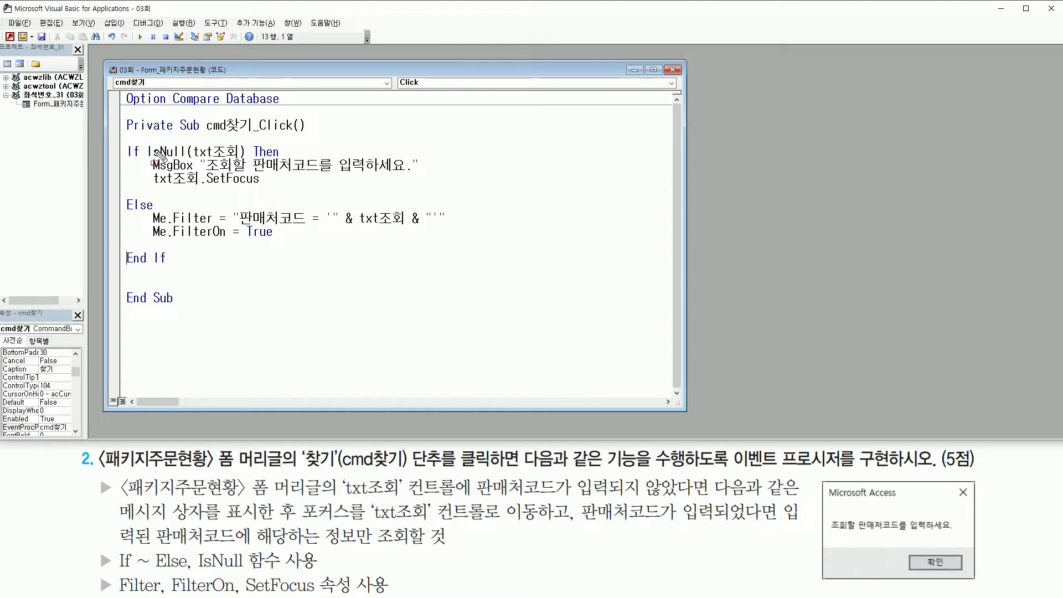
{"action": "left_click_drag", "start_coordinate": [148, 157], "coordinate": [237, 156]}
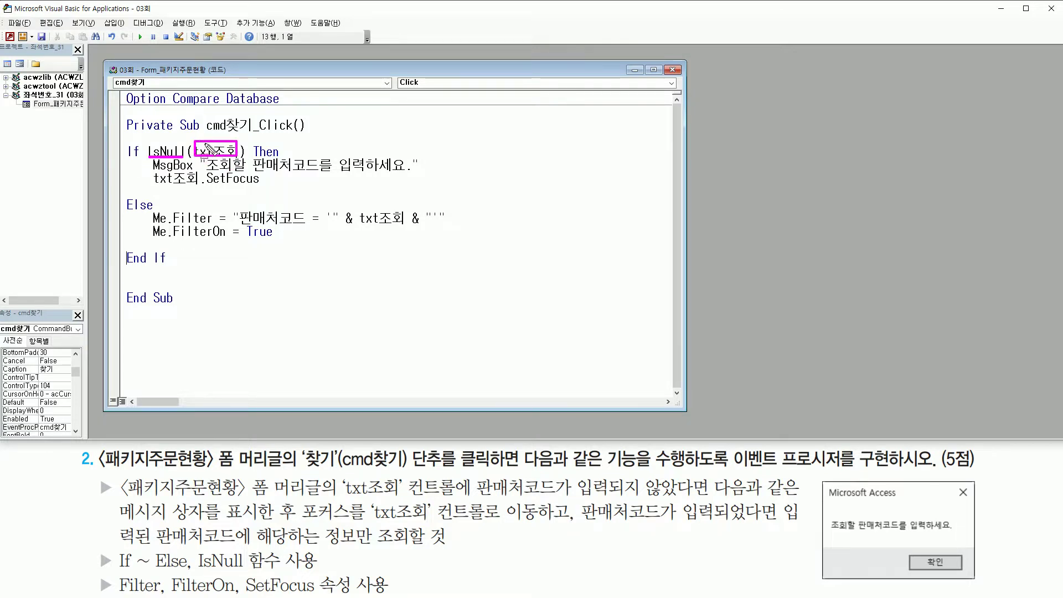
{"action": "left_click_drag", "start_coordinate": [141, 137], "coordinate": [247, 158]}
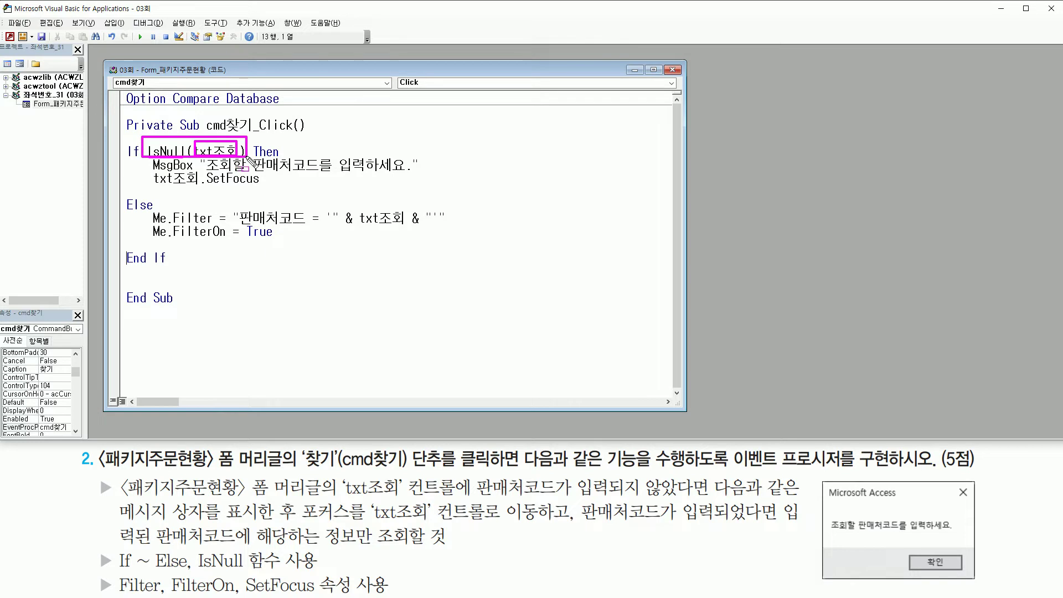
{"action": "mouse_move", "coordinate": [145, 159]}
{"action": "left_mouse_down"}
{"action": "mouse_move", "coordinate": [159, 183]}
{"action": "mouse_move", "coordinate": [429, 188]}
{"action": "left_mouse_up"}
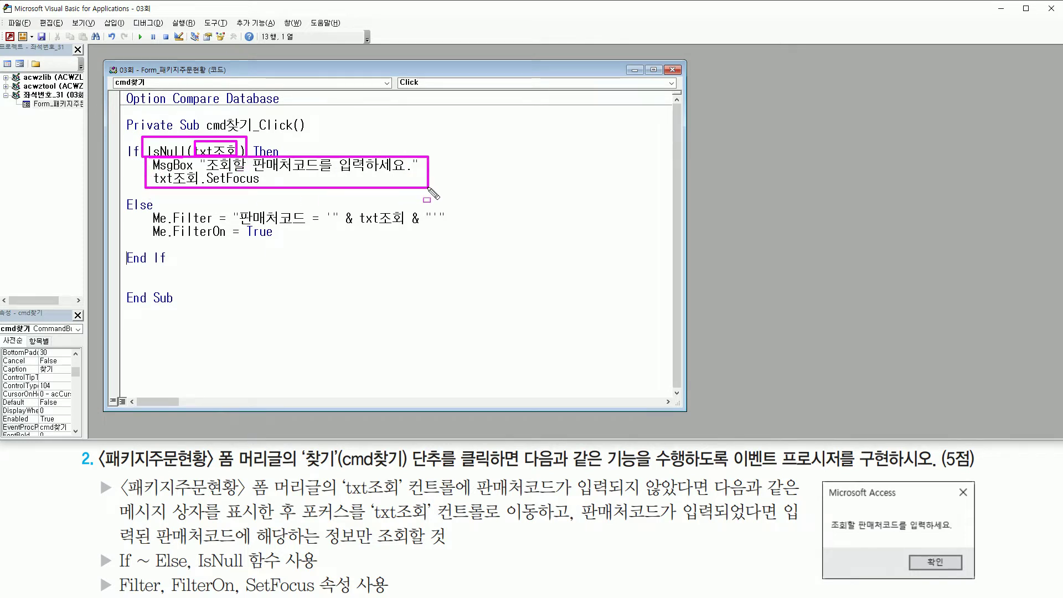
{"action": "left_click_drag", "start_coordinate": [123, 209], "coordinate": [155, 210]}
{"action": "left_click_drag", "start_coordinate": [360, 225], "coordinate": [405, 226]}
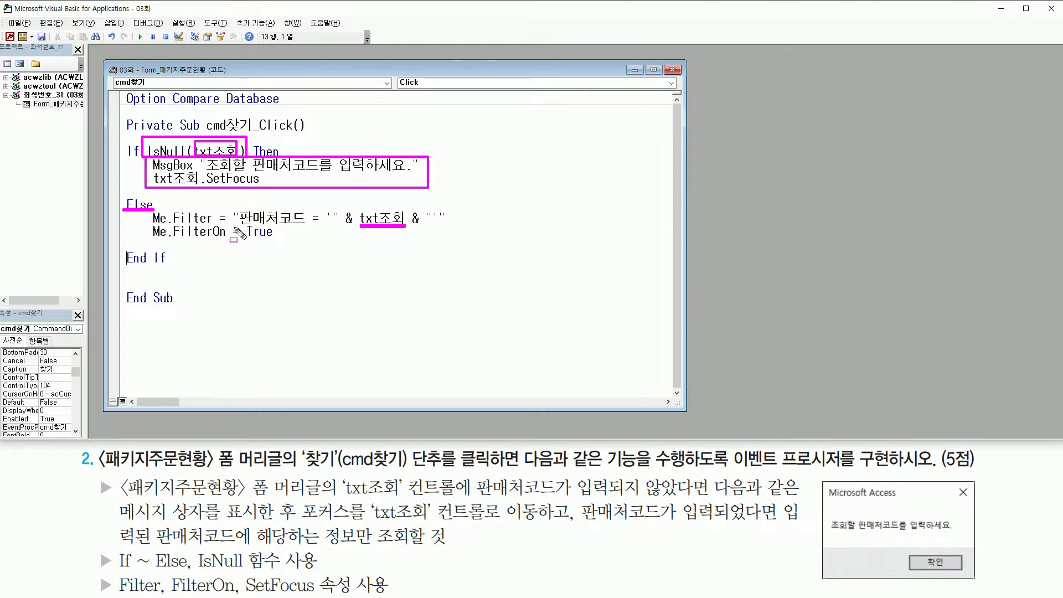
{"action": "left_click_drag", "start_coordinate": [242, 225], "coordinate": [311, 226]}
{"action": "mouse_move", "coordinate": [157, 231]}
{"action": "left_mouse_down"}
{"action": "mouse_move", "coordinate": [429, 255]}
{"action": "mouse_move", "coordinate": [457, 252]}
{"action": "mouse_move", "coordinate": [452, 240]}
{"action": "left_mouse_up"}
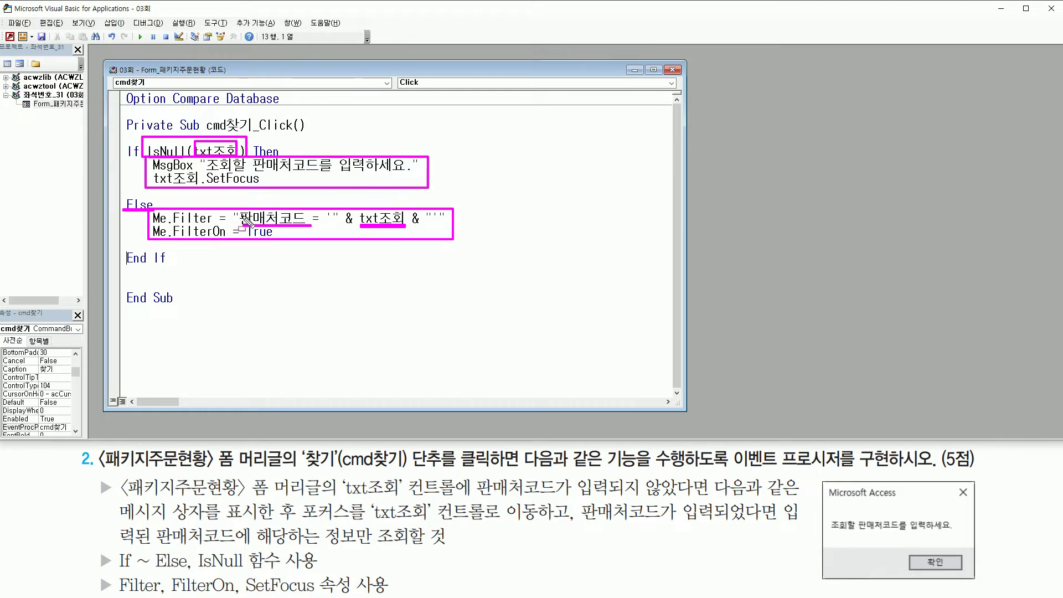
{"action": "key", "text": "Escape"}
Switch back to Access, close the property sheet and display the 패키지주문현황 form in Form view.
{"action": "left_click", "coordinate": [205, 255]}
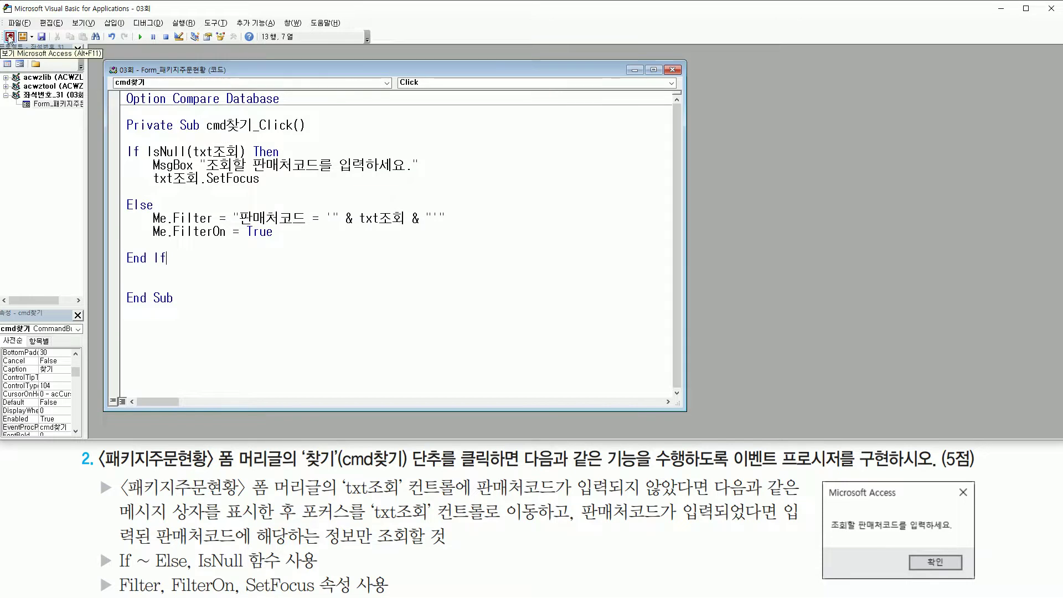
{"action": "left_click", "coordinate": [9, 37]}
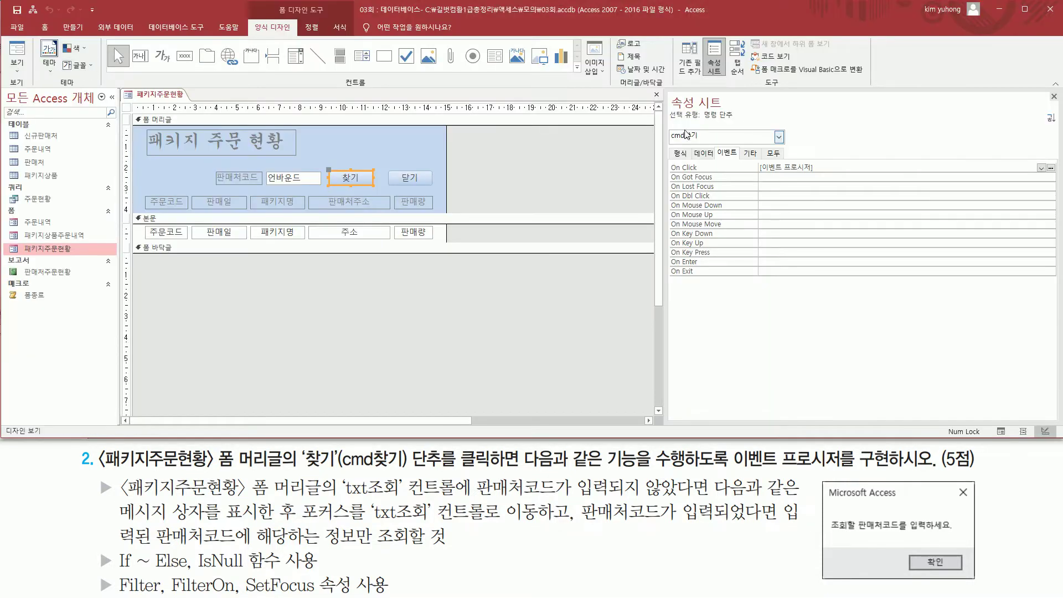
{"action": "left_click", "coordinate": [1053, 97]}
{"action": "left_click", "coordinate": [546, 182]}
{"action": "left_click", "coordinate": [17, 54]}
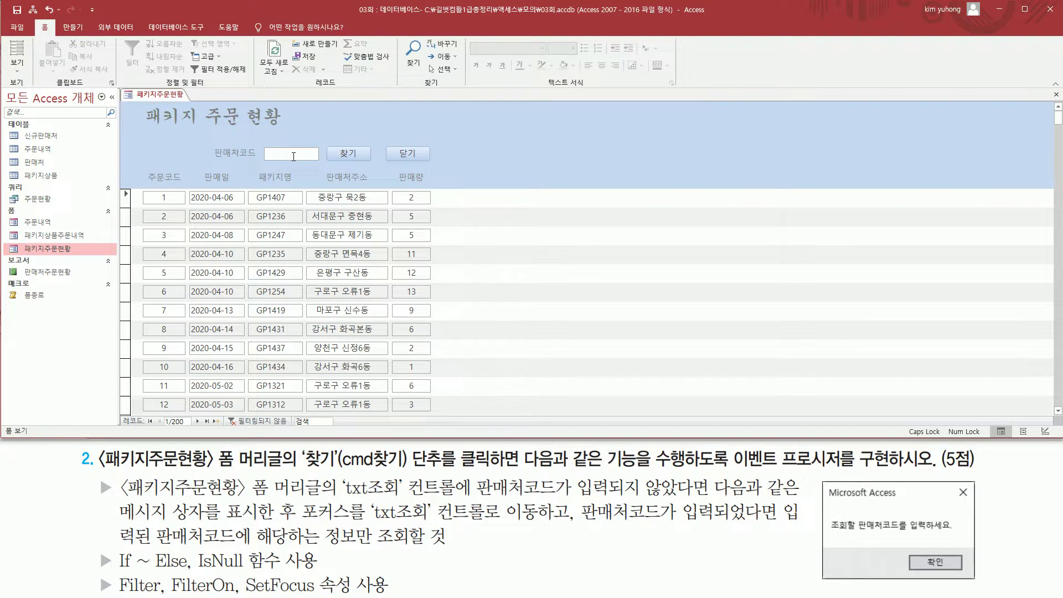
Test the 찾기 button on the form with the 판매처코드 TR9294.
{"action": "type", "text": "TR9294"}
{"action": "left_click", "coordinate": [348, 154]}
{"action": "left_click_drag", "start_coordinate": [262, 142], "coordinate": [303, 163]}
{"action": "mouse_move", "coordinate": [135, 184]}
{"action": "left_mouse_down"}
{"action": "mouse_move", "coordinate": [155, 235]}
{"action": "mouse_move", "coordinate": [441, 344]}
{"action": "left_mouse_up"}
{"action": "key", "text": "Escape"}
Change the 판매처코드 in the search box to TR7059 and run 찾기 again.
{"action": "left_click", "coordinate": [314, 154]}
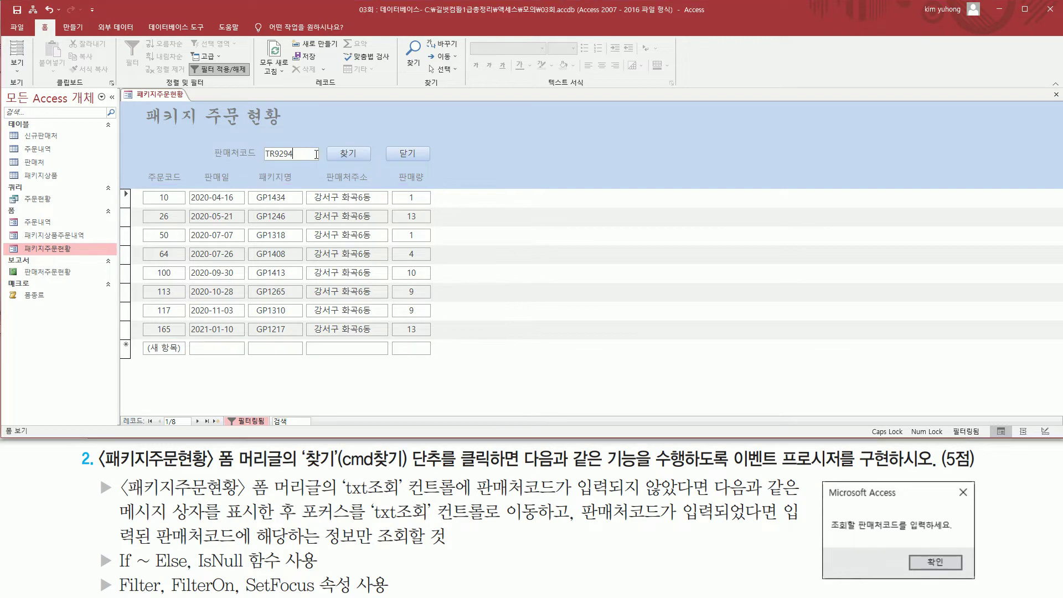
{"action": "key", "text": "BackSpace"}
{"action": "key", "text": "BackSpace"}
{"action": "key", "text": "BackSpace"}
{"action": "key", "text": "BackSpace"}
{"action": "type", "text": "7059"}
{"action": "left_click", "coordinate": [349, 157]}
{"action": "key", "text": "ctrl+2"}
{"action": "left_click_drag", "start_coordinate": [260, 144], "coordinate": [304, 167]}
{"action": "left_click_drag", "start_coordinate": [134, 186], "coordinate": [440, 302]}
{"action": "key", "text": "Escape"}
Empty the 판매처코드 search box, run 찾기 without a code and dismiss the message box.
{"action": "left_click", "coordinate": [298, 153]}
{"action": "key", "text": "BackSpace"}
{"action": "key", "text": "BackSpace"}
{"action": "key", "text": "BackSpace"}
{"action": "key", "text": "BackSpace"}
{"action": "key", "text": "BackSpace"}
{"action": "key", "text": "BackSpace"}
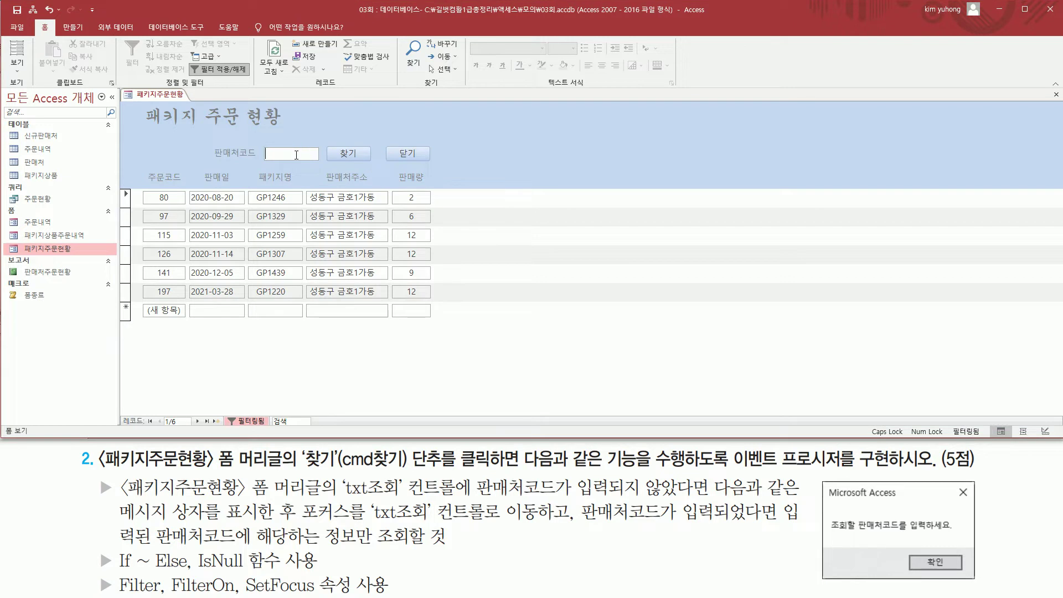
{"action": "left_click", "coordinate": [347, 152]}
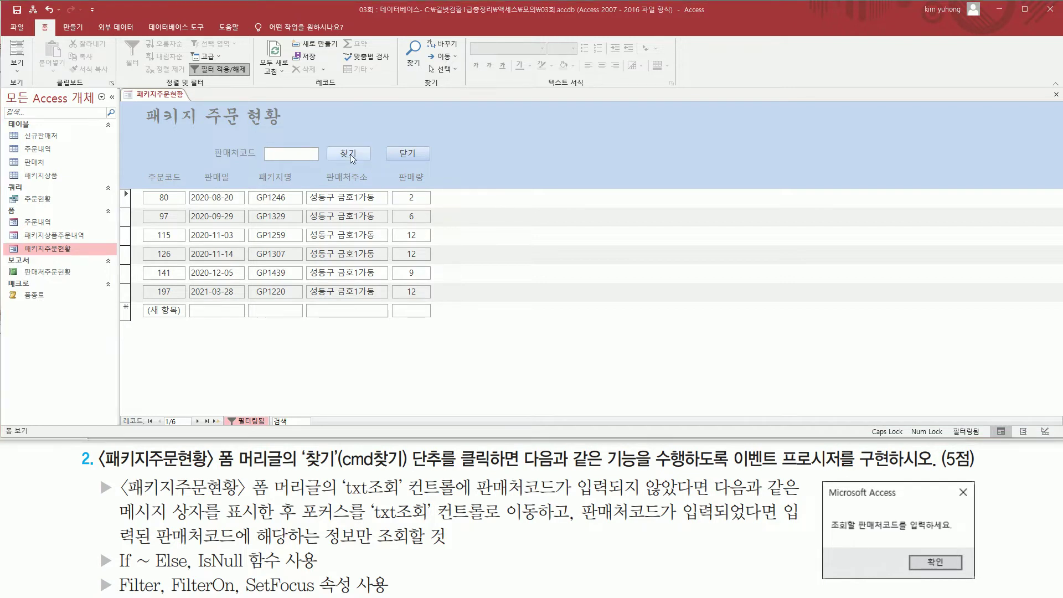
{"action": "key", "text": "ctrl+2"}
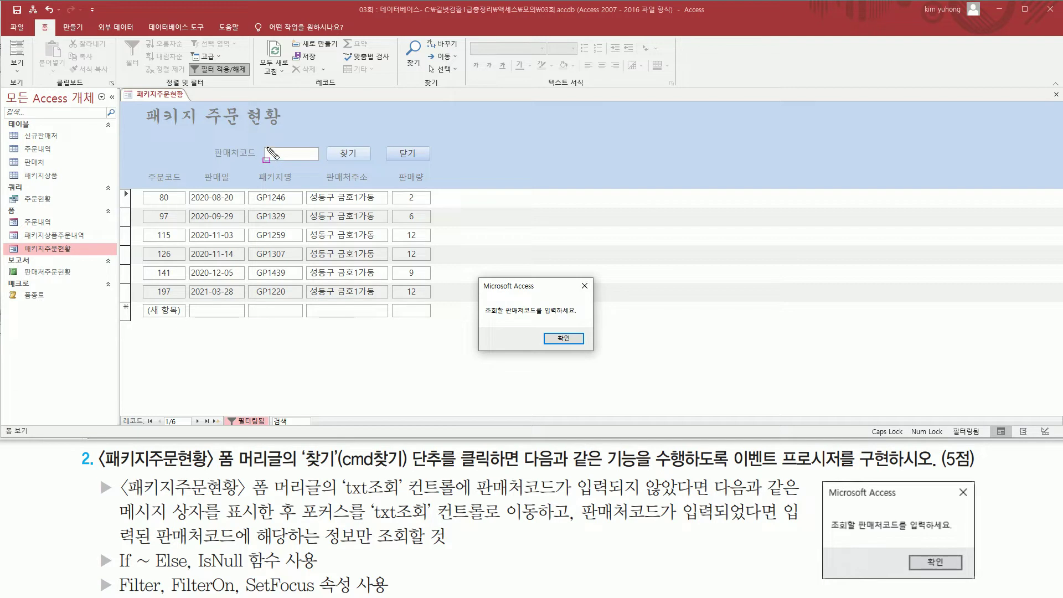
{"action": "mouse_move", "coordinate": [264, 145]}
{"action": "left_mouse_down"}
{"action": "mouse_move", "coordinate": [281, 161]}
{"action": "mouse_move", "coordinate": [319, 162]}
{"action": "left_mouse_up"}
{"action": "left_click_drag", "start_coordinate": [481, 275], "coordinate": [587, 340]}
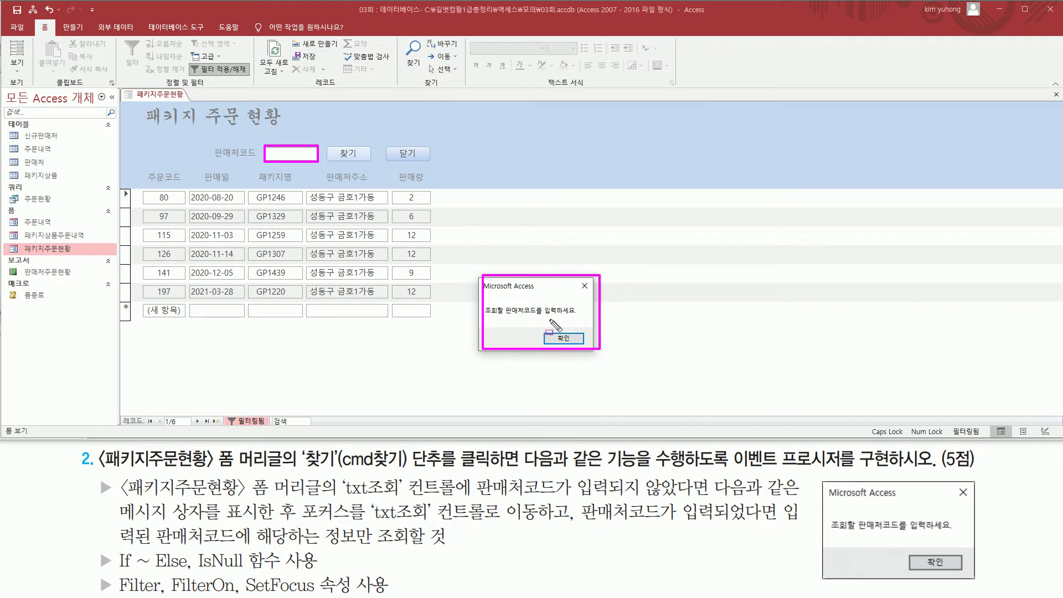
{"action": "key", "text": "Escape"}
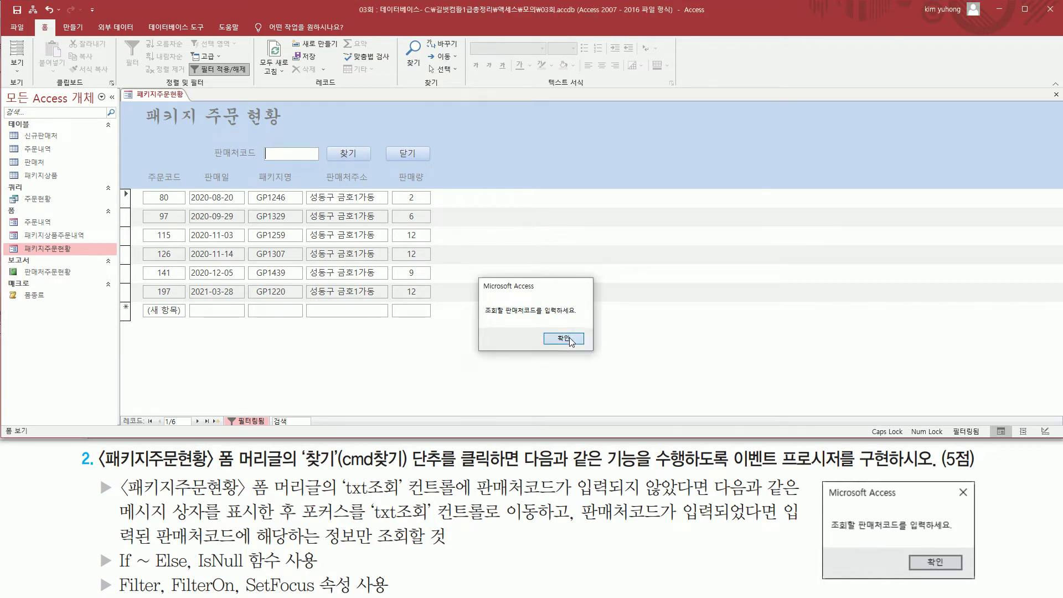
{"action": "left_click", "coordinate": [563, 338]}
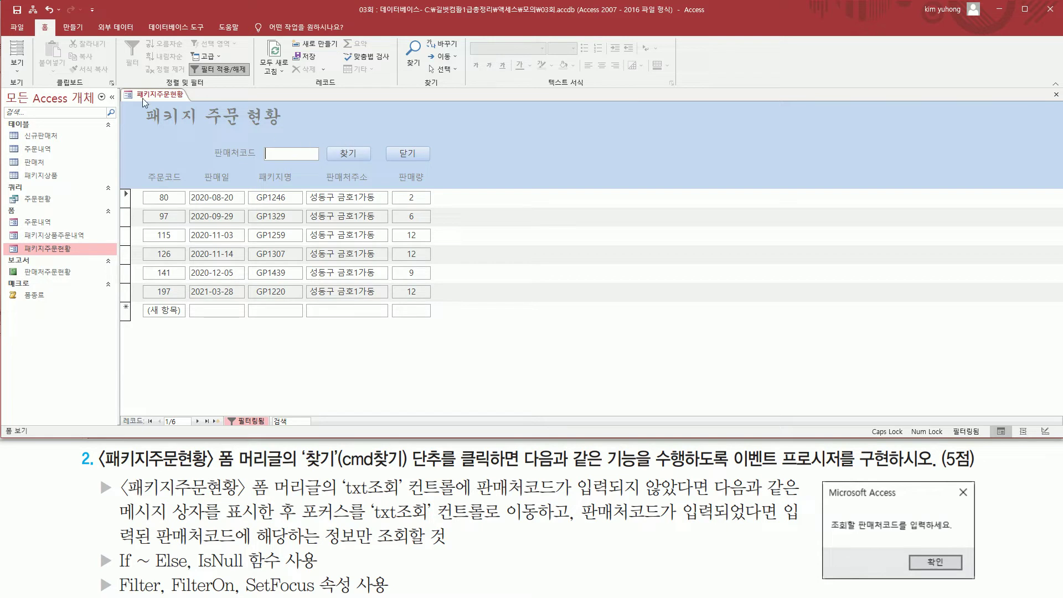
Close the 패키지주문현황 form and save its design changes.
{"action": "left_click", "coordinate": [1055, 98]}
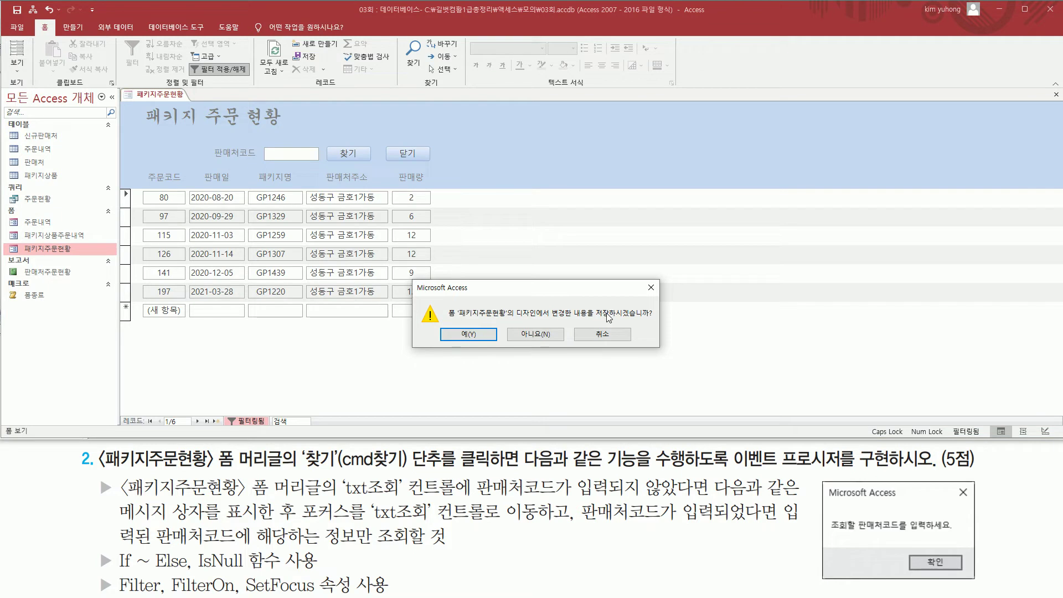
{"action": "left_click", "coordinate": [466, 335]}
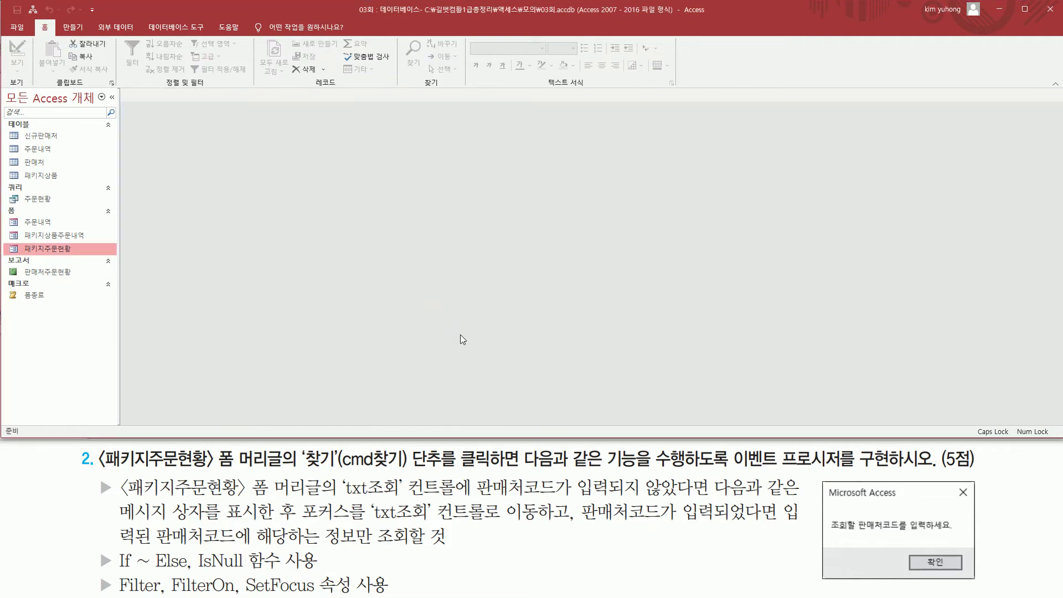